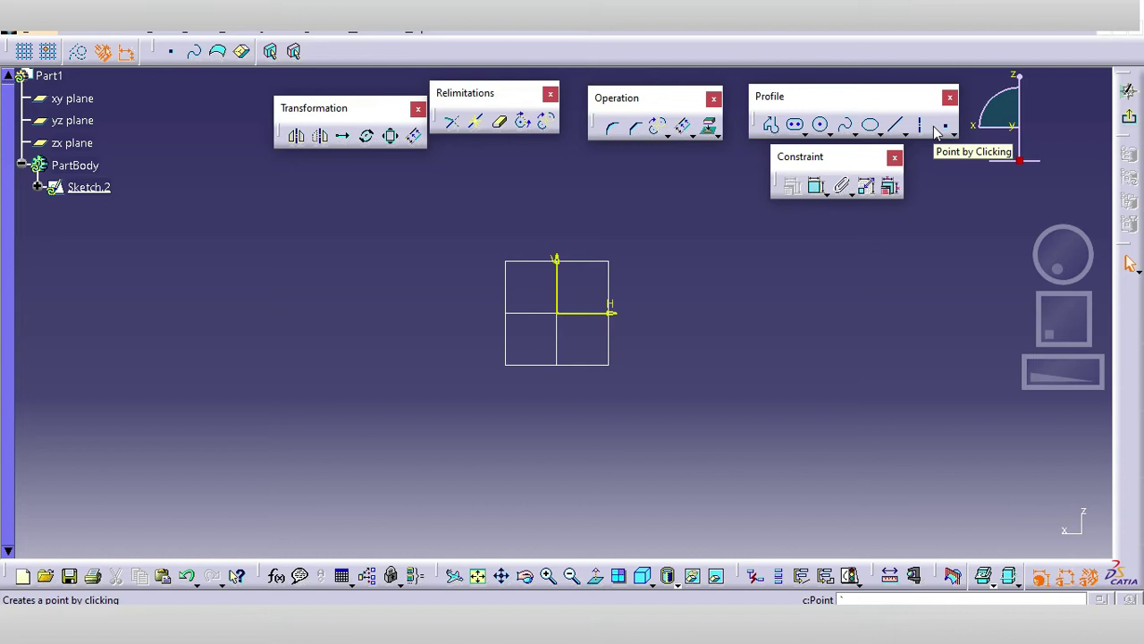
# Step: Place the floating Relimitations tools directly beside the Operation tools
pyautogui.click(668, 137)
pyautogui.moveTo(675, 145); pyautogui.dragTo(468, 117)
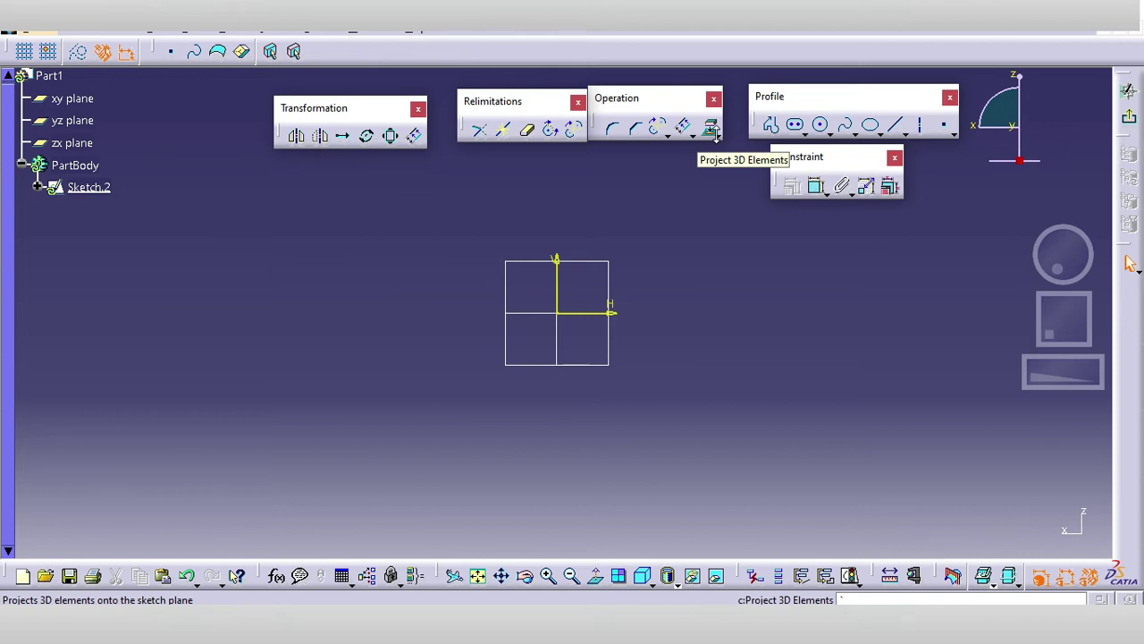
pyautogui.click(714, 234)
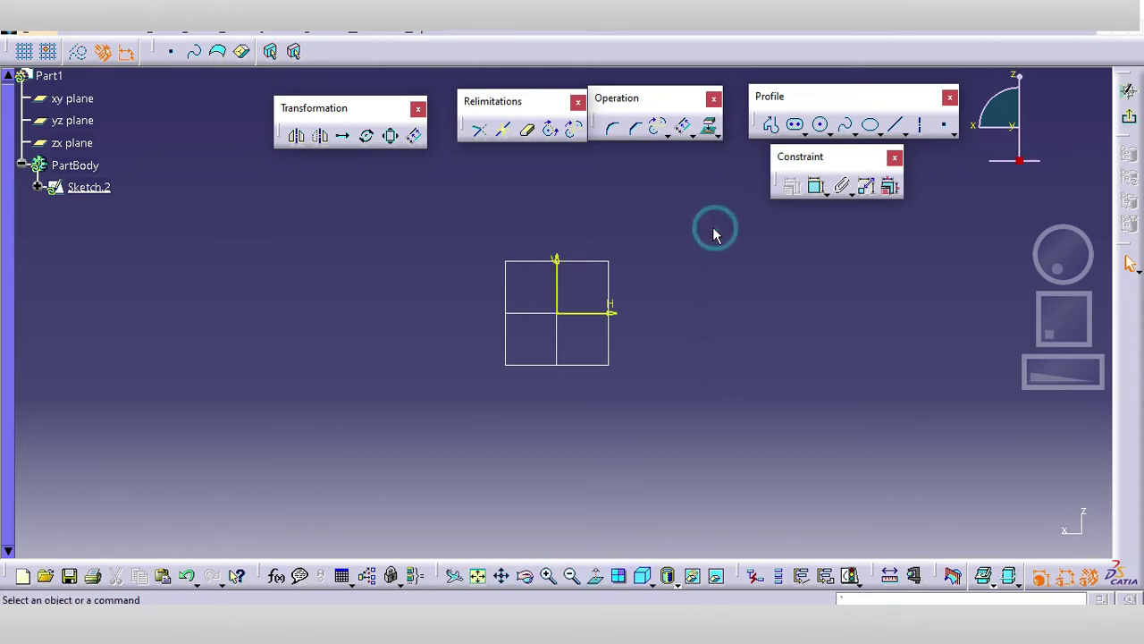
# Step: Sketch a closed stepped profile from the origin, about 40.6 mm wide and 28.3 mm high, with its upper part about 18.6 mm wide
pyautogui.click(773, 127)
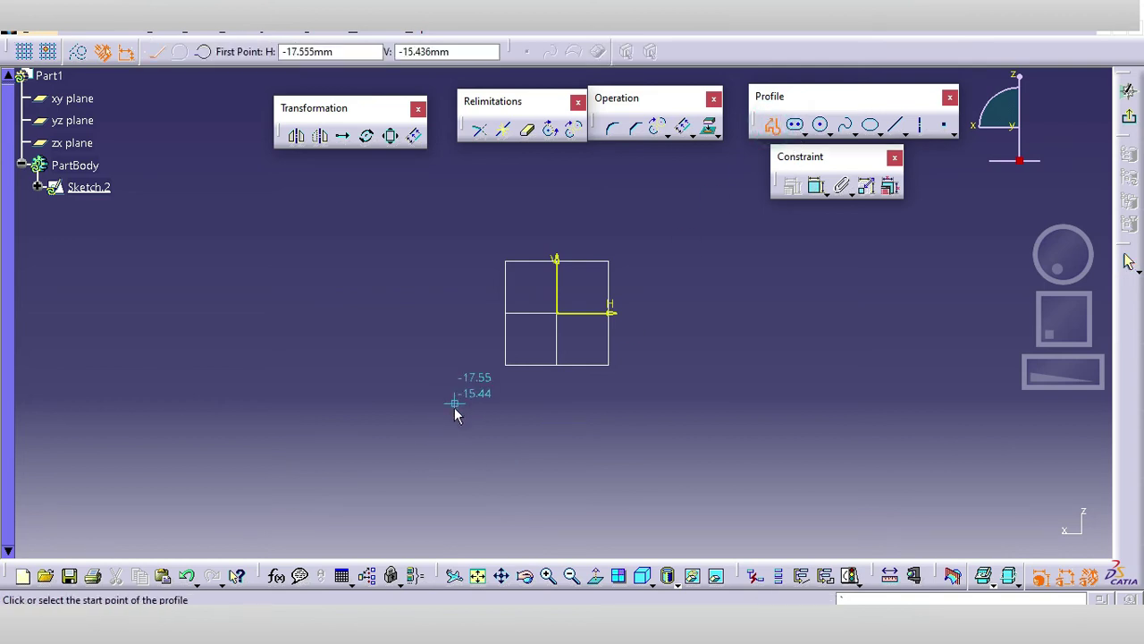
pyautogui.click(558, 313)
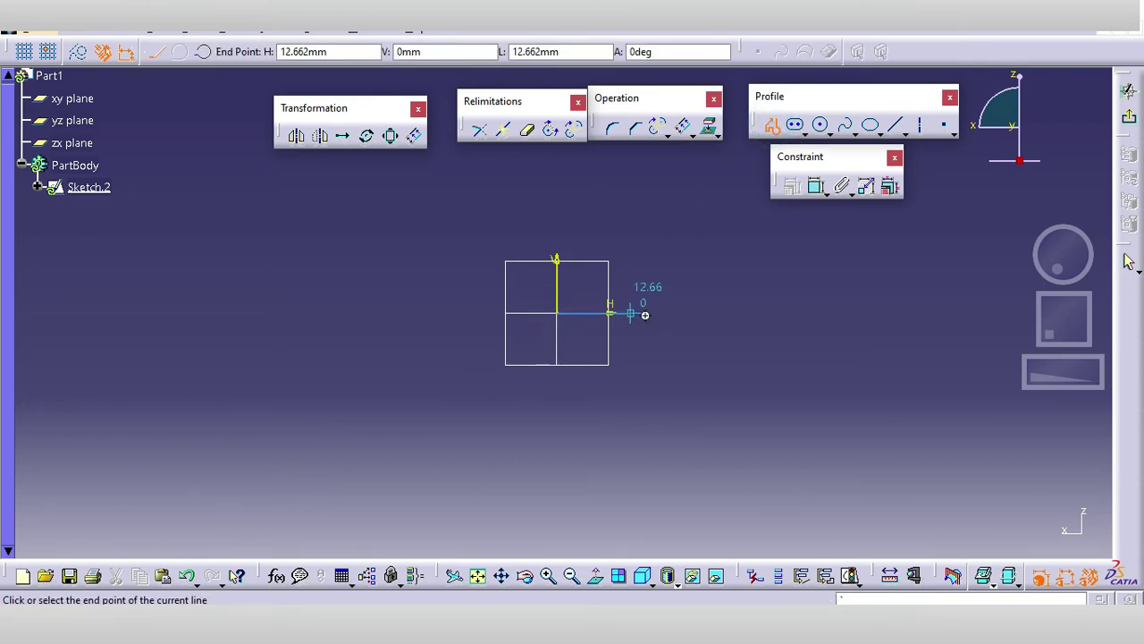
pyautogui.moveTo(644, 316); pyautogui.dragTo(640, 374, button='middle')
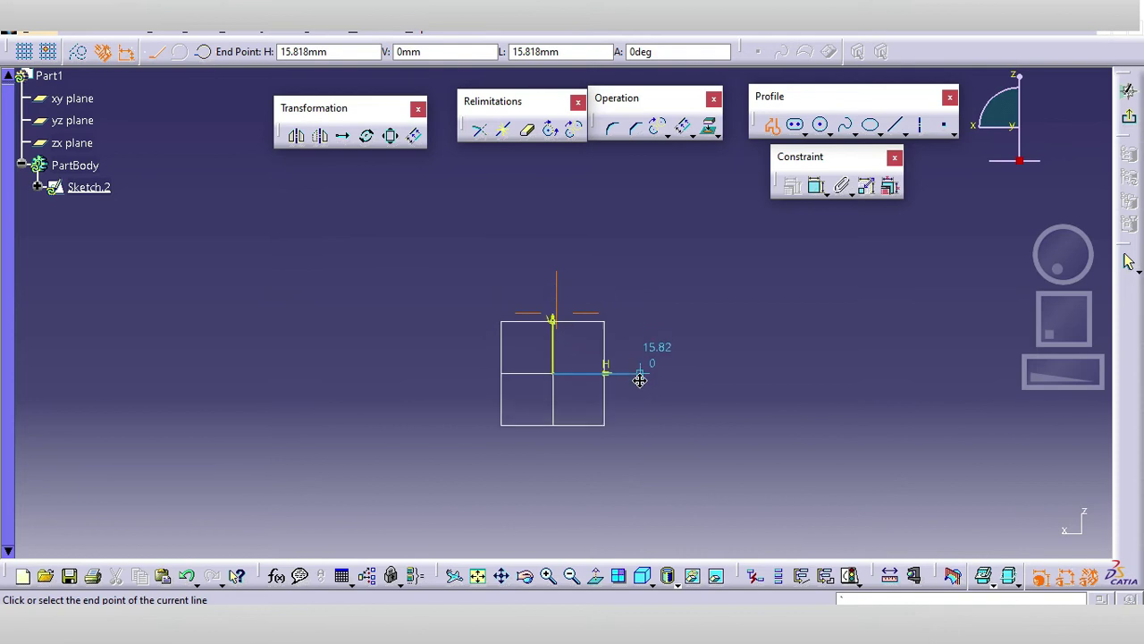
pyautogui.click(776, 378)
pyautogui.click(776, 273)
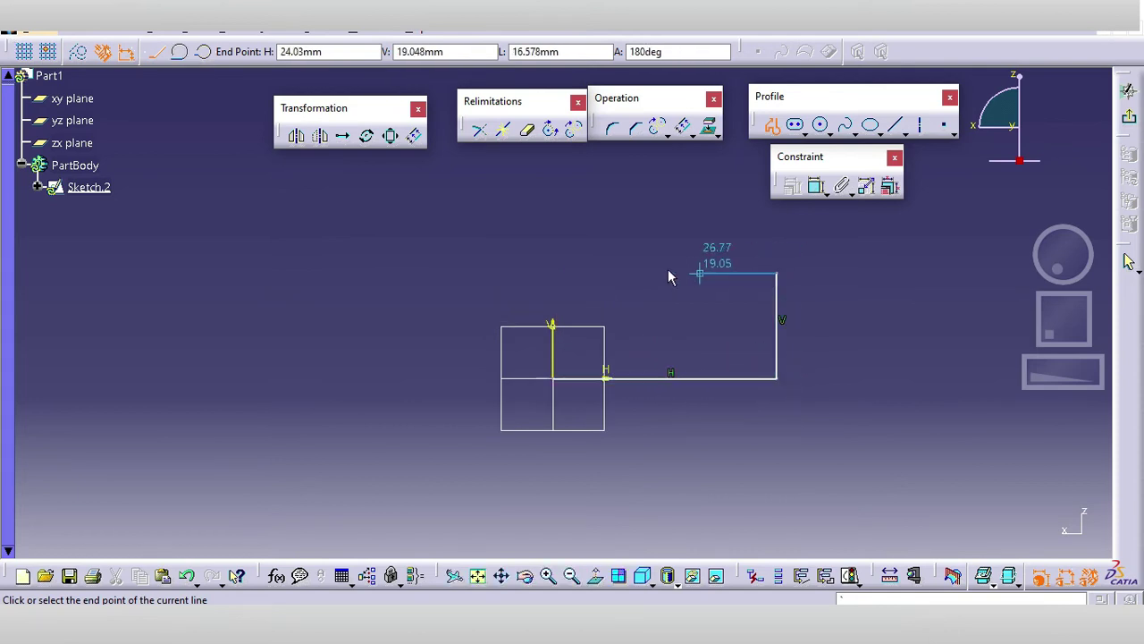
pyautogui.click(656, 272)
pyautogui.click(655, 222)
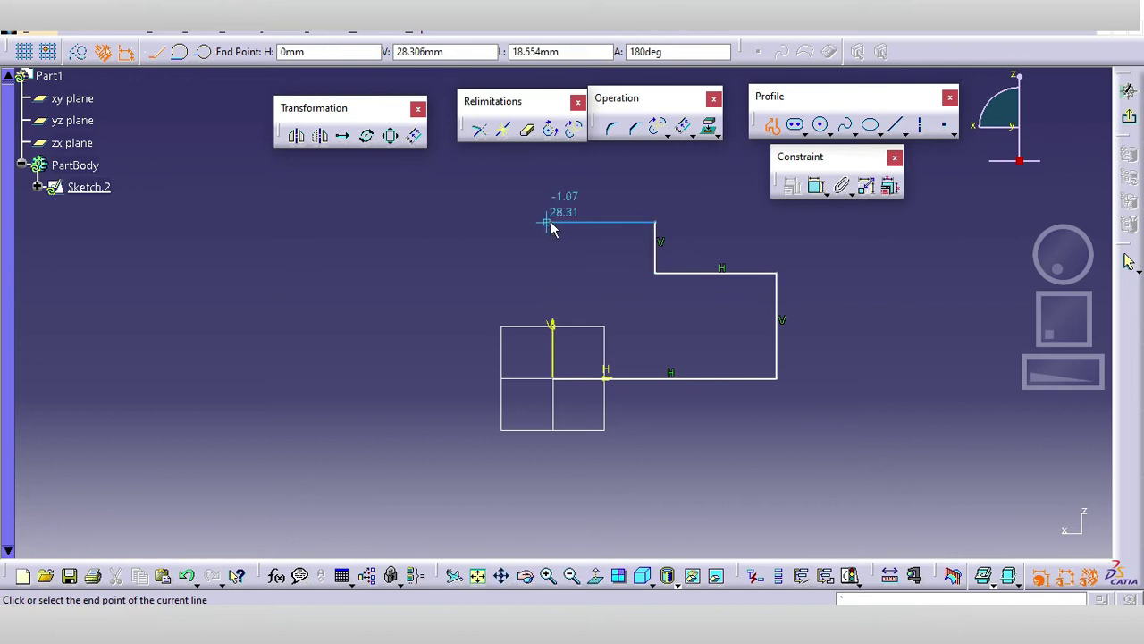
pyautogui.click(553, 222)
pyautogui.click(553, 378)
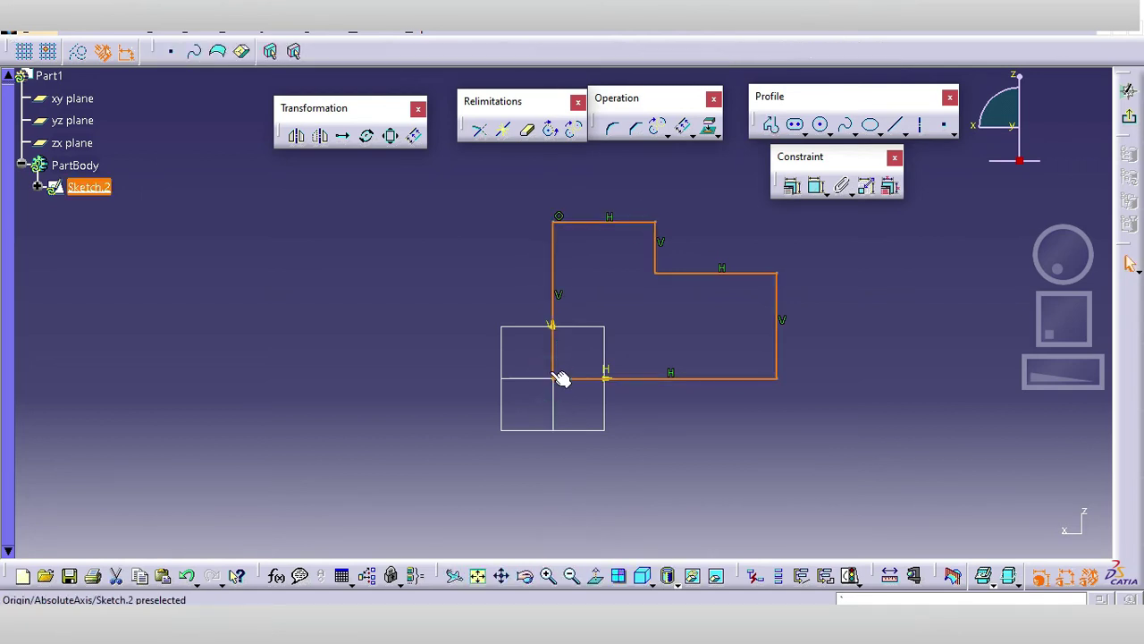
pyautogui.click(718, 222)
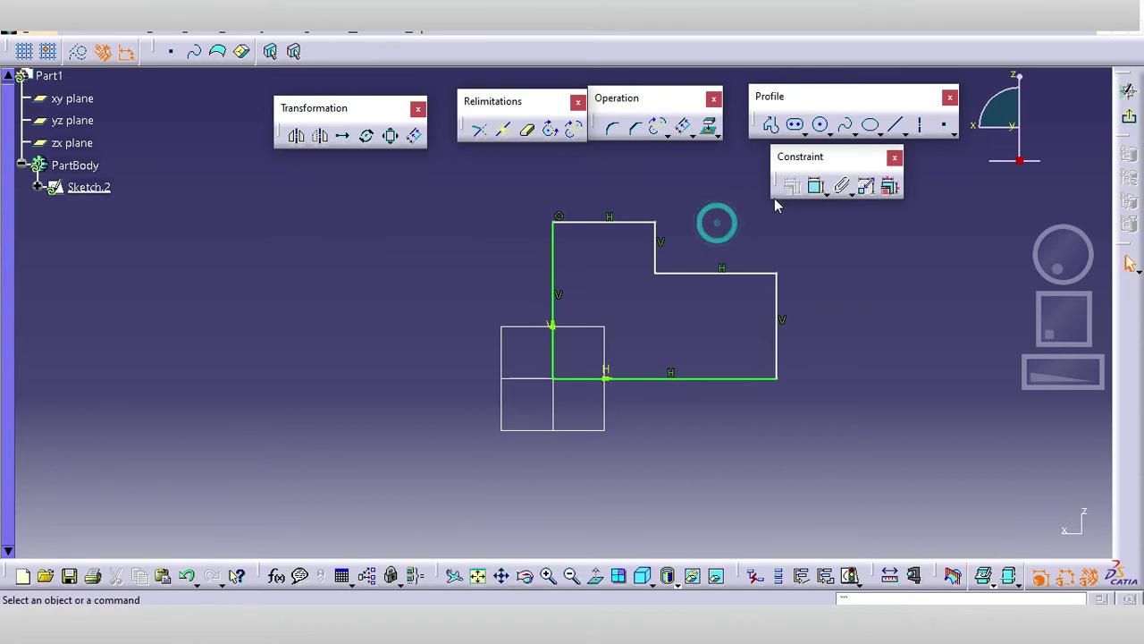
# Step: Sketch a horizontal elongated hole with a radius of about 7.3 mm across the profile's left vertical edge
pyautogui.click(801, 131)
pyautogui.click(550, 300)
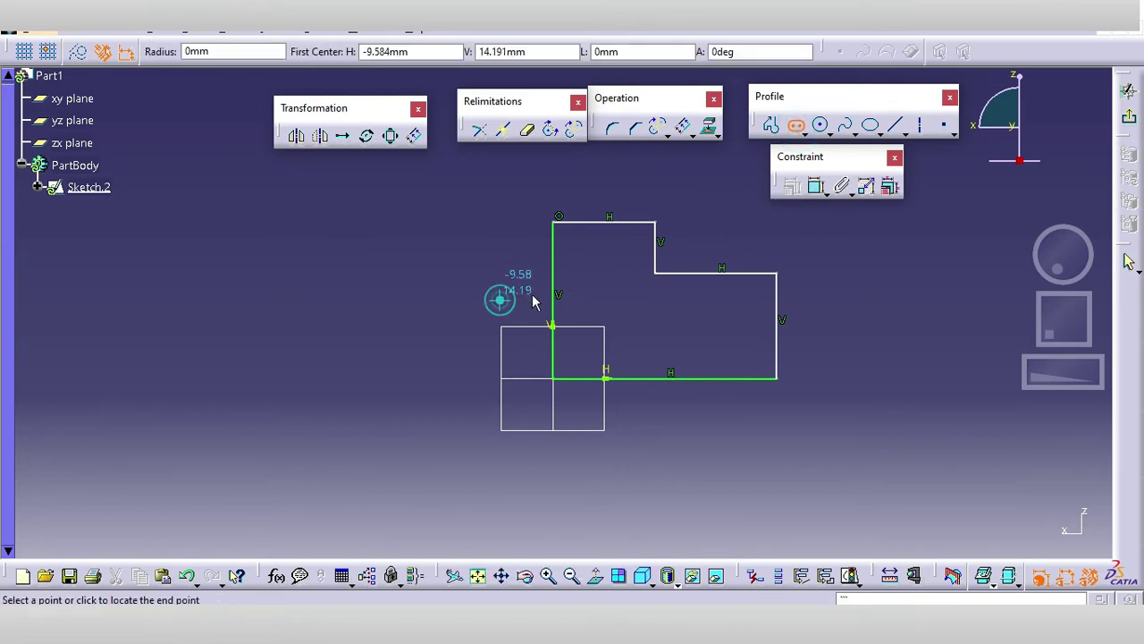
pyautogui.click(579, 302)
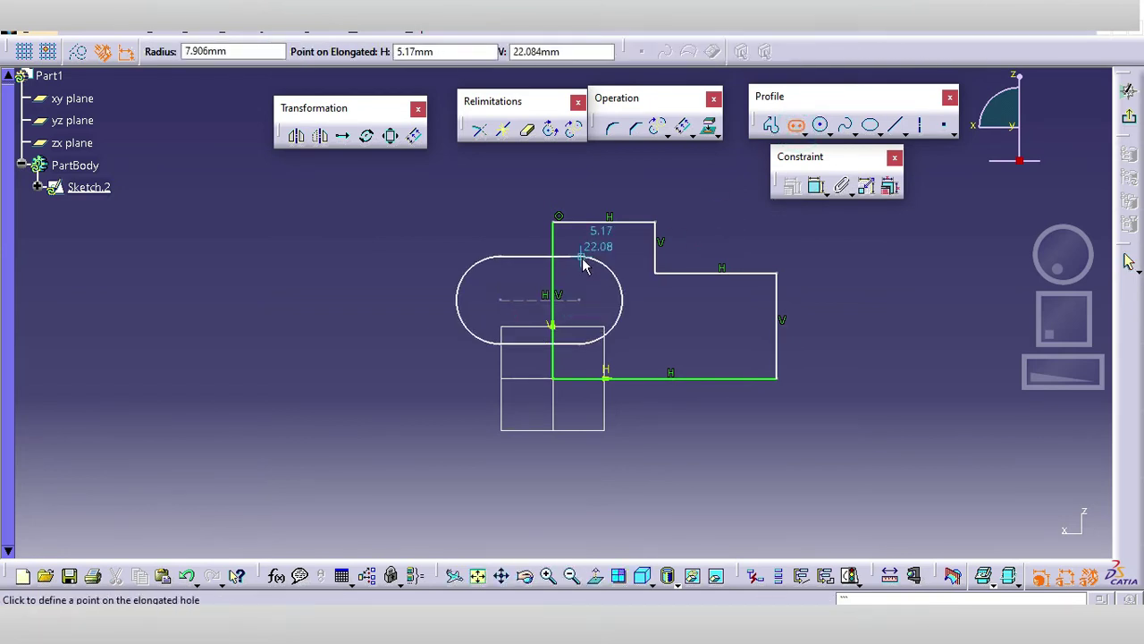
pyautogui.click(583, 266)
pyautogui.click(675, 336)
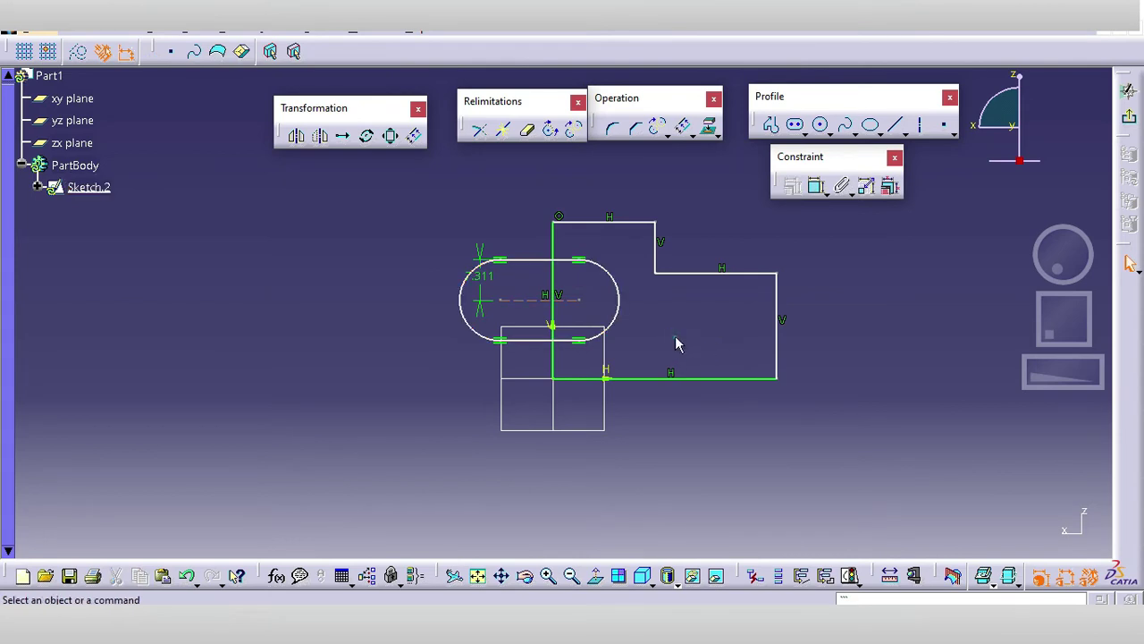
# Step: Draw a circle centred on the midpoint of the profile's top edge and passing through that edge's right end
pyautogui.click(820, 124)
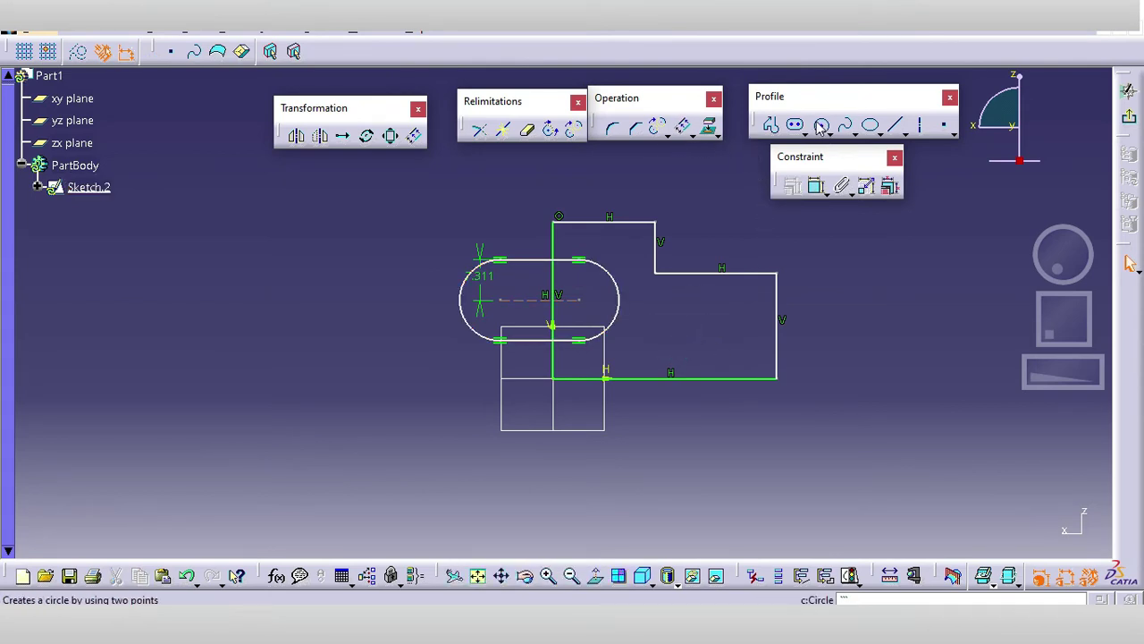
pyautogui.moveTo(615, 214); pyautogui.dragTo(592, 261, button='middle')
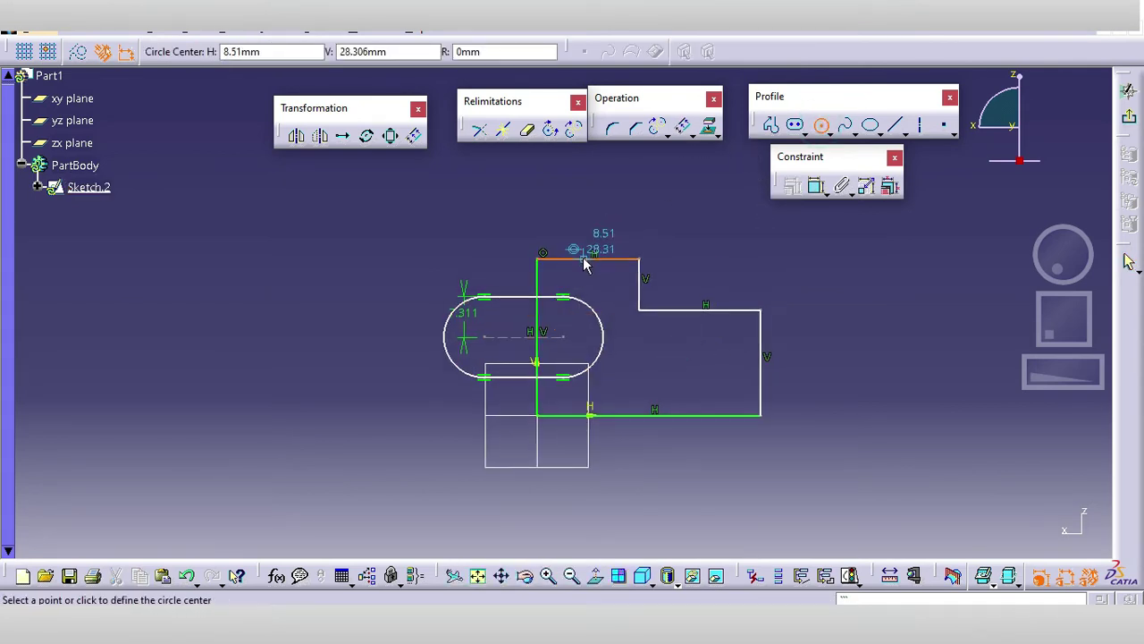
pyautogui.click(589, 260)
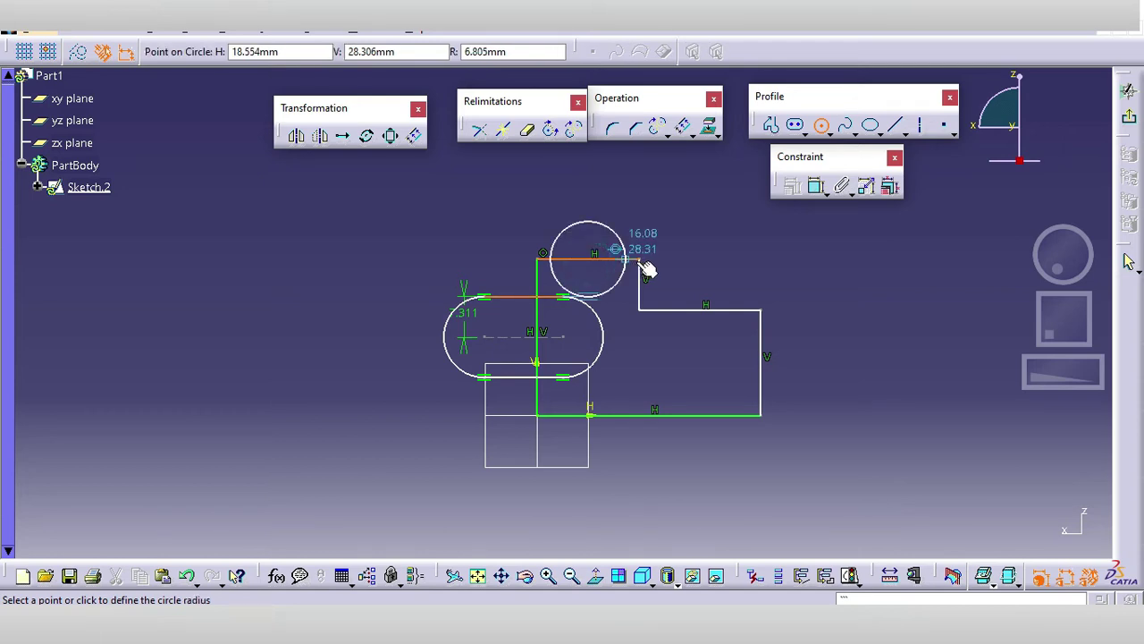
pyautogui.click(644, 265)
# Step: Draw a five-point spline from the upper corner of the profile's far-right edge, curving down and outward to the level of the base line
pyautogui.moveTo(810, 289); pyautogui.dragTo(715, 229, button='middle')
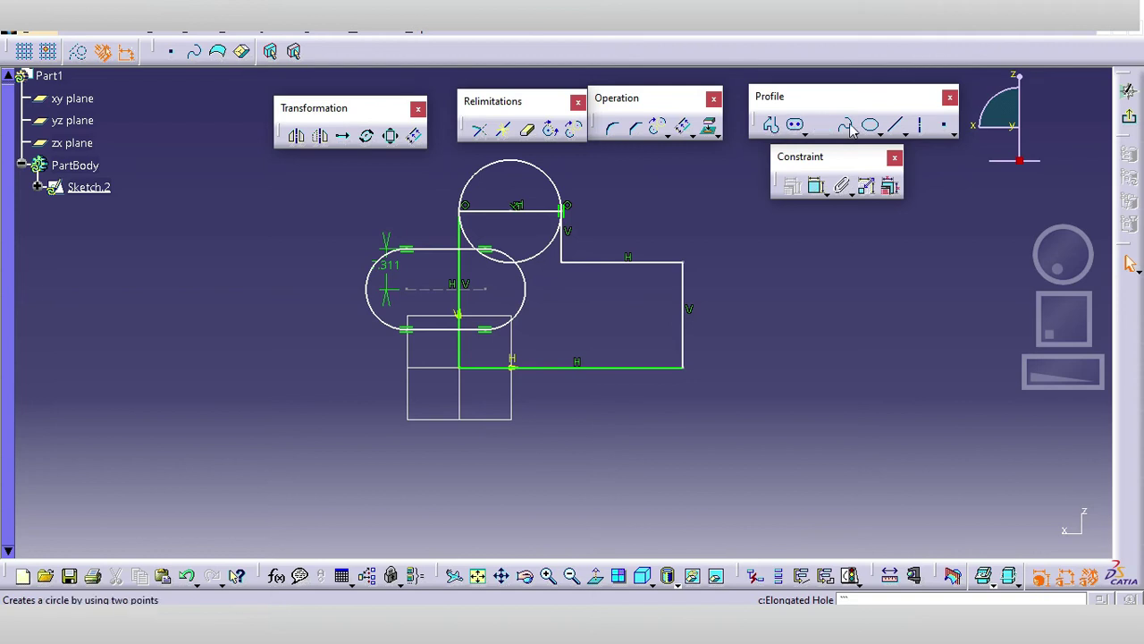
pyautogui.click(845, 124)
pyautogui.click(685, 261)
pyautogui.click(732, 274)
pyautogui.click(763, 306)
pyautogui.click(788, 339)
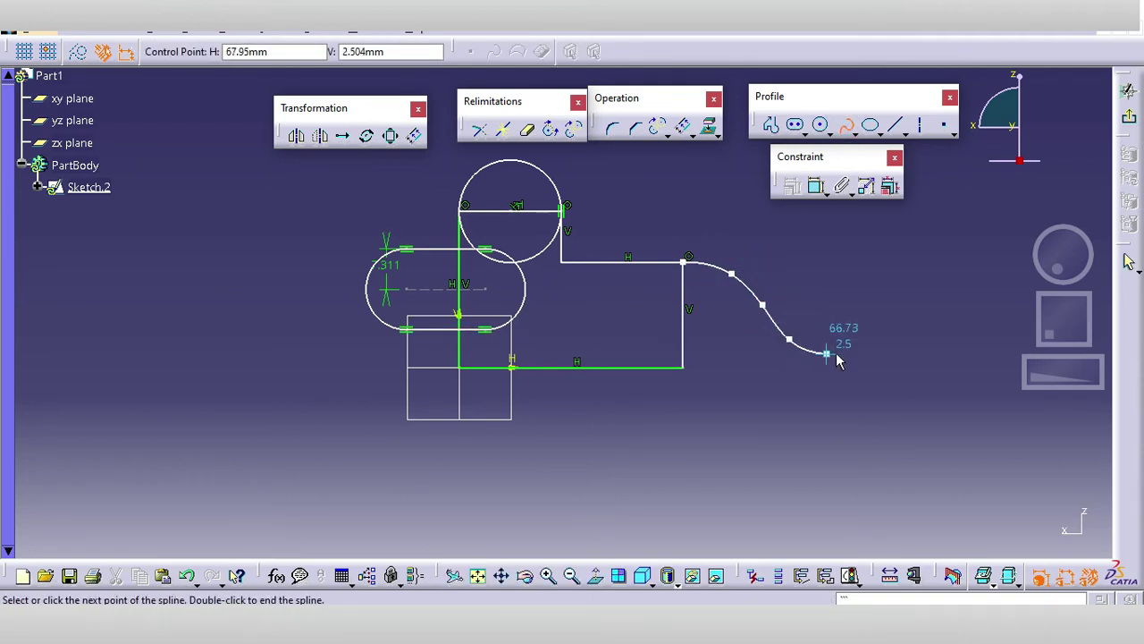
pyautogui.click(838, 363)
pyautogui.press('Escape')
# Step: Draw a horizontal line from the profile's lower-right corner to the spline's end to close the area under the curve
pyautogui.click(771, 125)
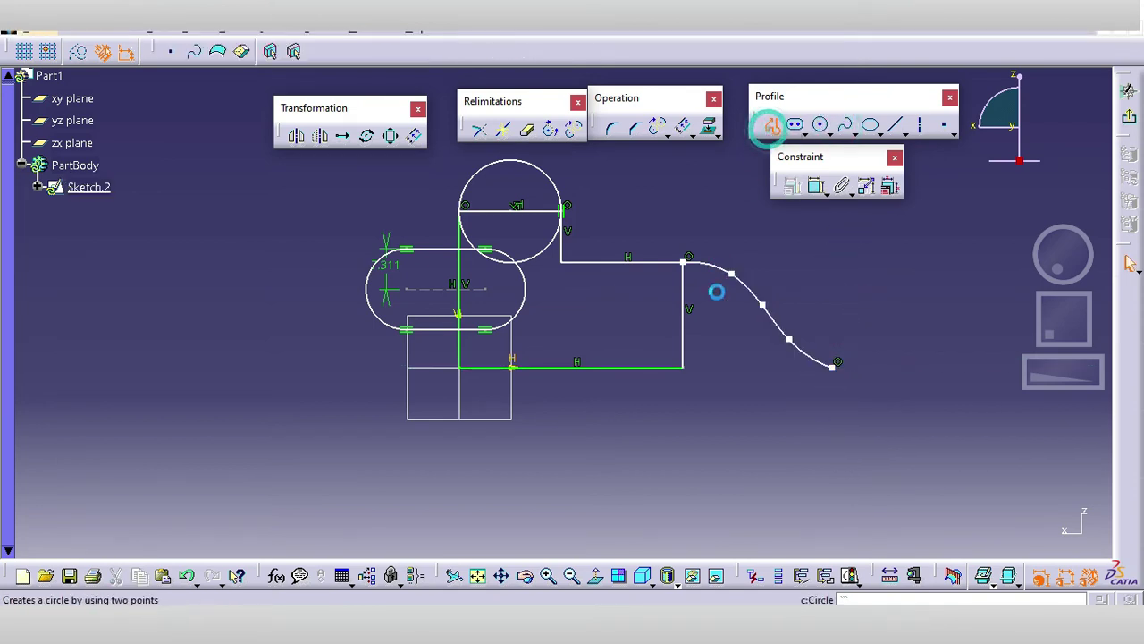
pyautogui.click(685, 368)
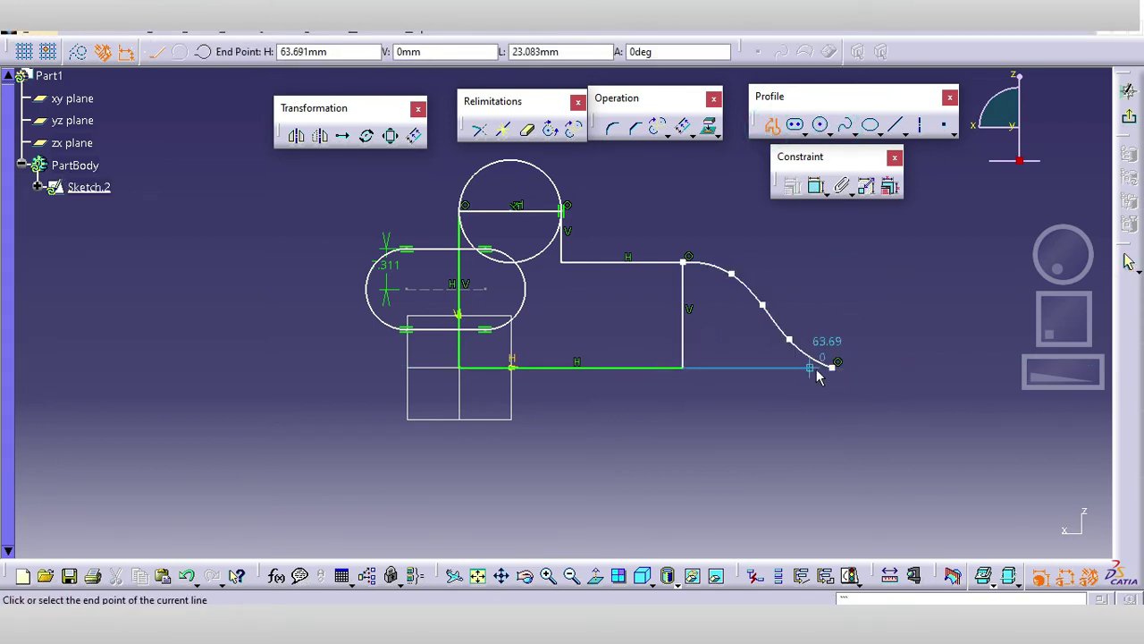
pyautogui.click(833, 365)
pyautogui.doubleClick(595, 414)
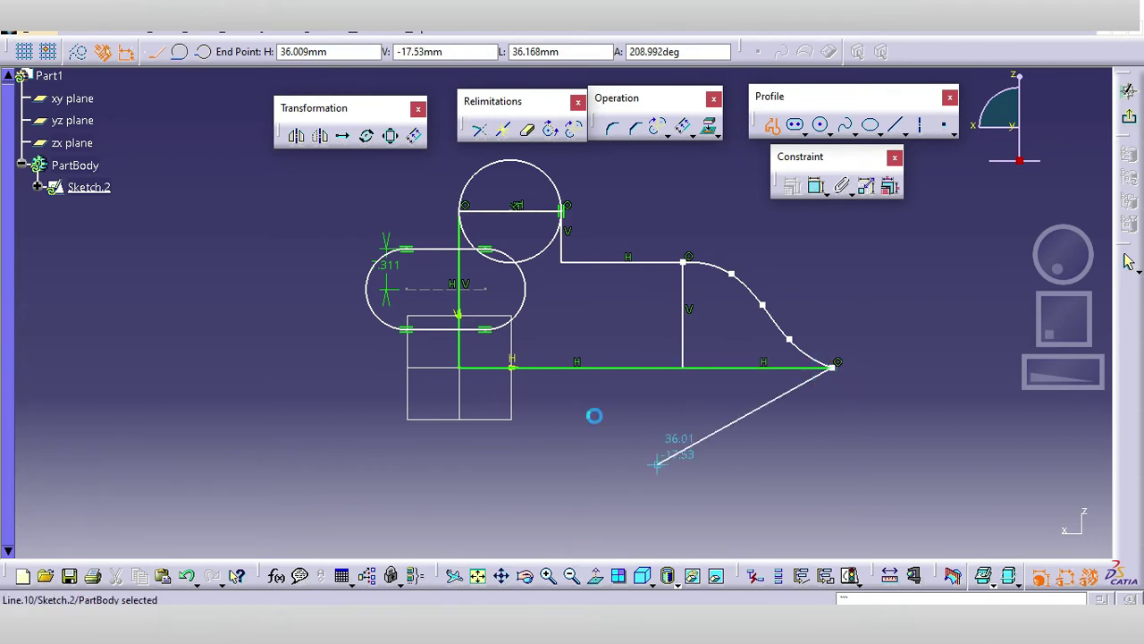
pyautogui.click(751, 189)
# Step: Draw a small circle inside the area under the spline and move it further right, clear of the vertical edge
pyautogui.click(820, 125)
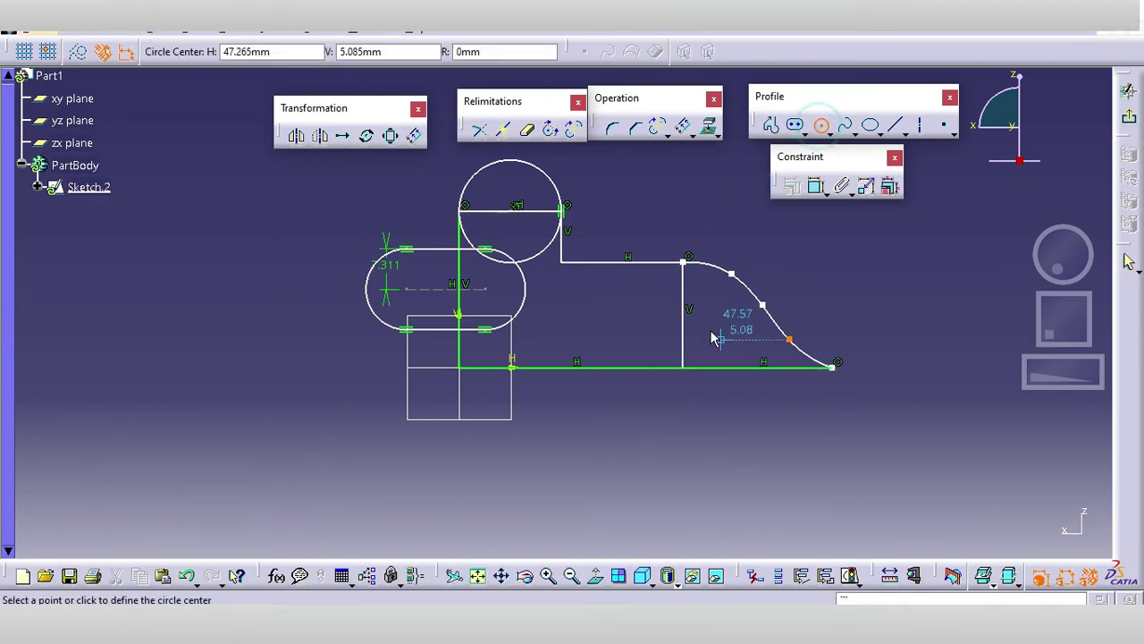
pyautogui.click(704, 329)
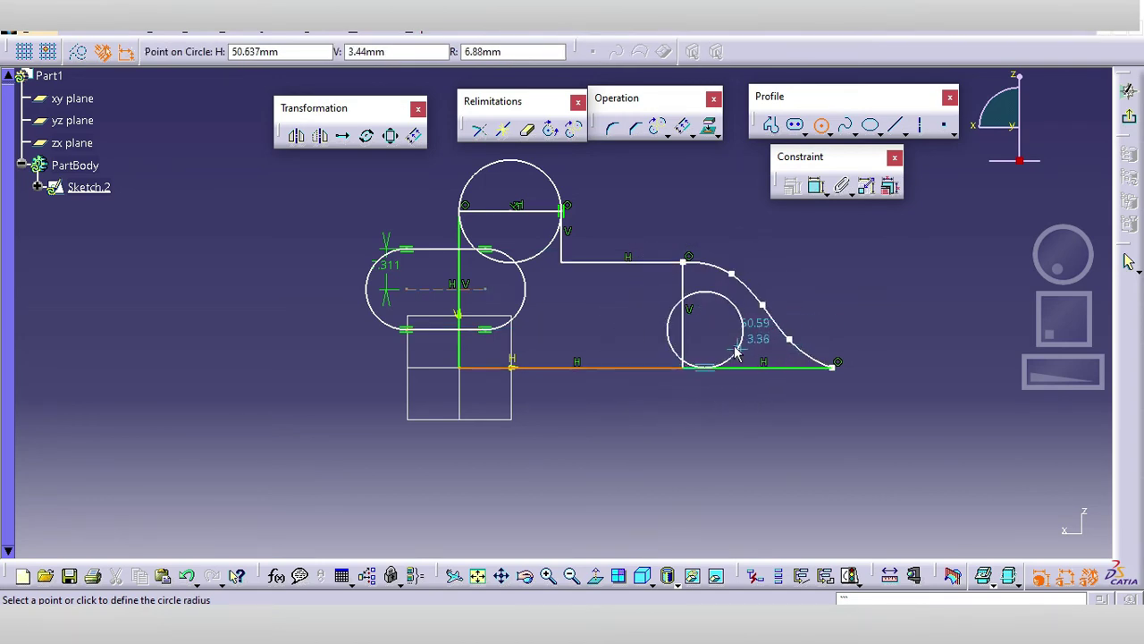
pyautogui.click(714, 325)
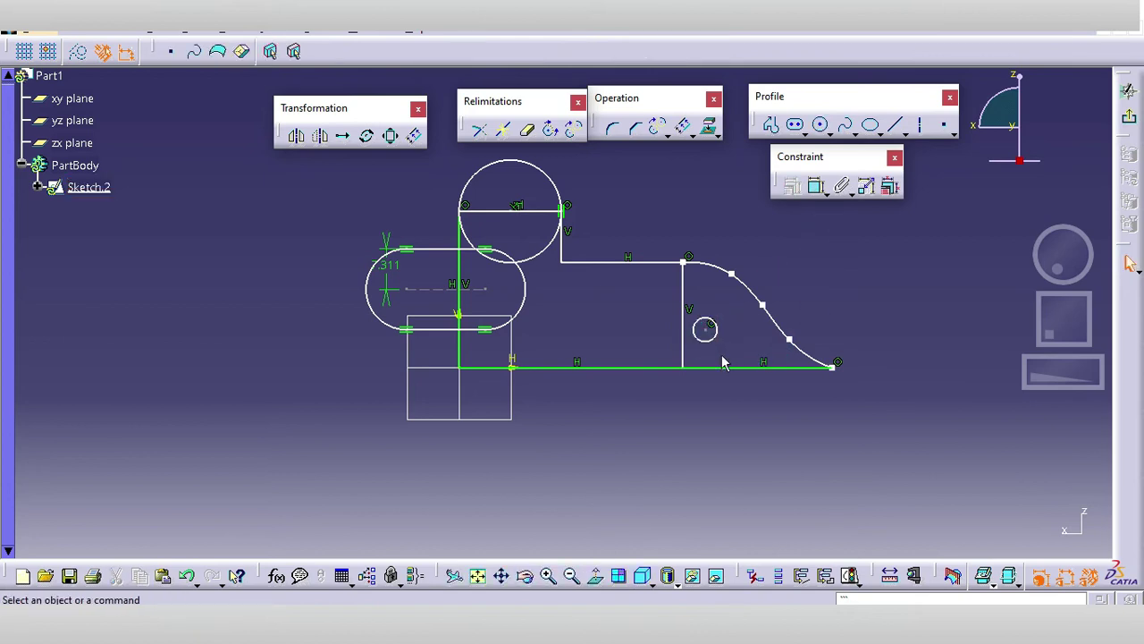
pyautogui.moveTo(706, 329); pyautogui.dragTo(731, 331)
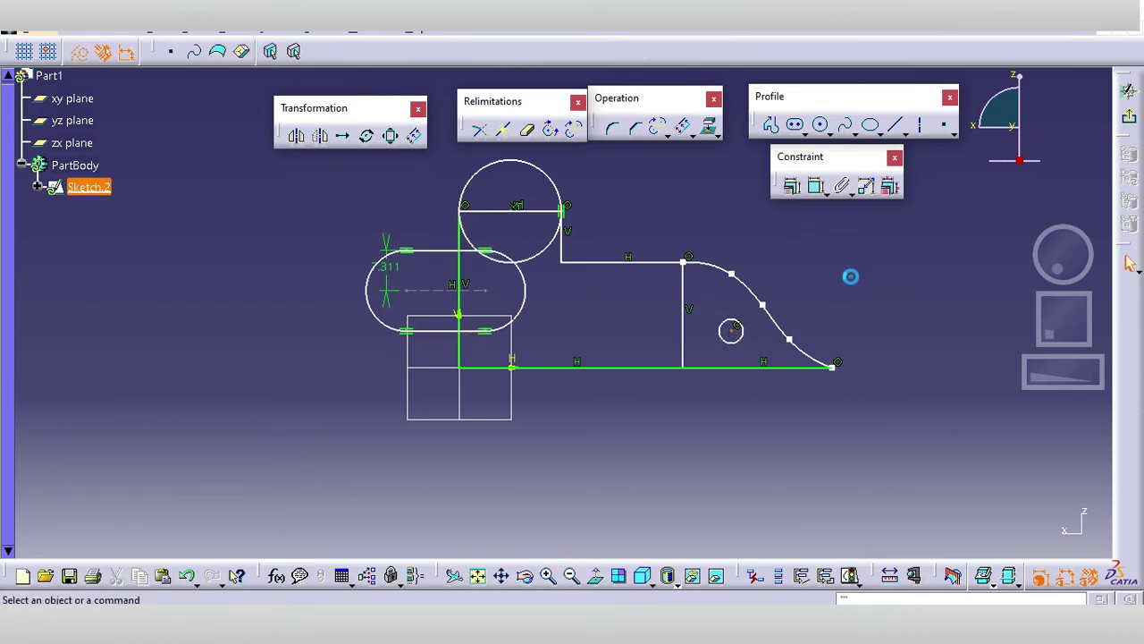
pyautogui.click(850, 274)
# Step: Delete the profile's top horizontal line that runs across the large circle
pyautogui.moveTo(582, 296); pyautogui.dragTo(580, 338, button='middle')
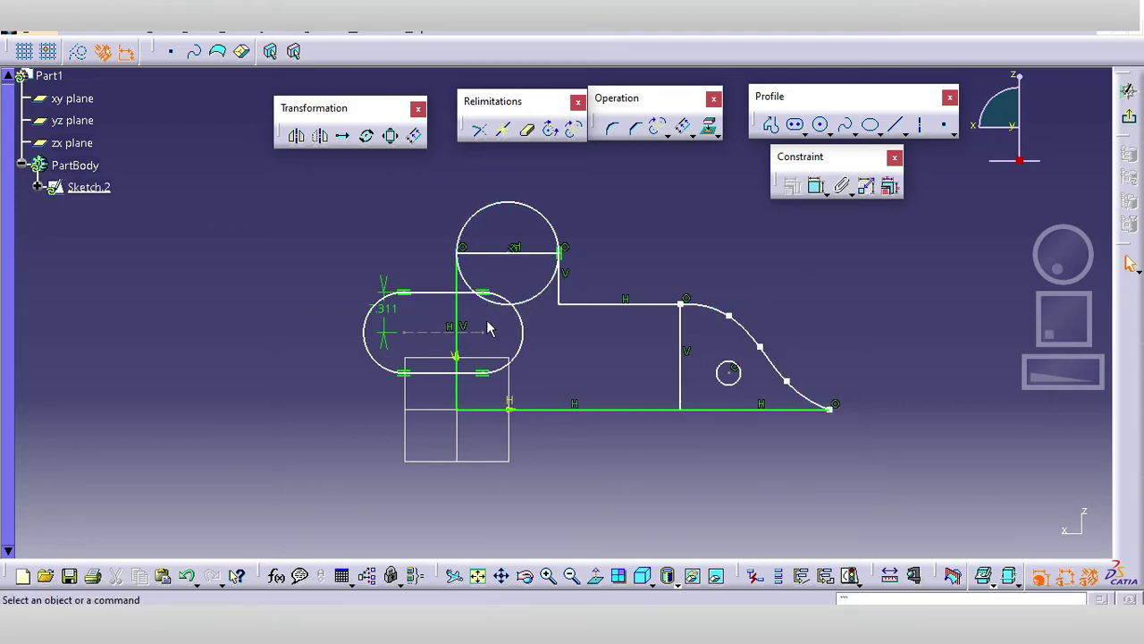
pyautogui.click(499, 260)
pyautogui.press('Delete')
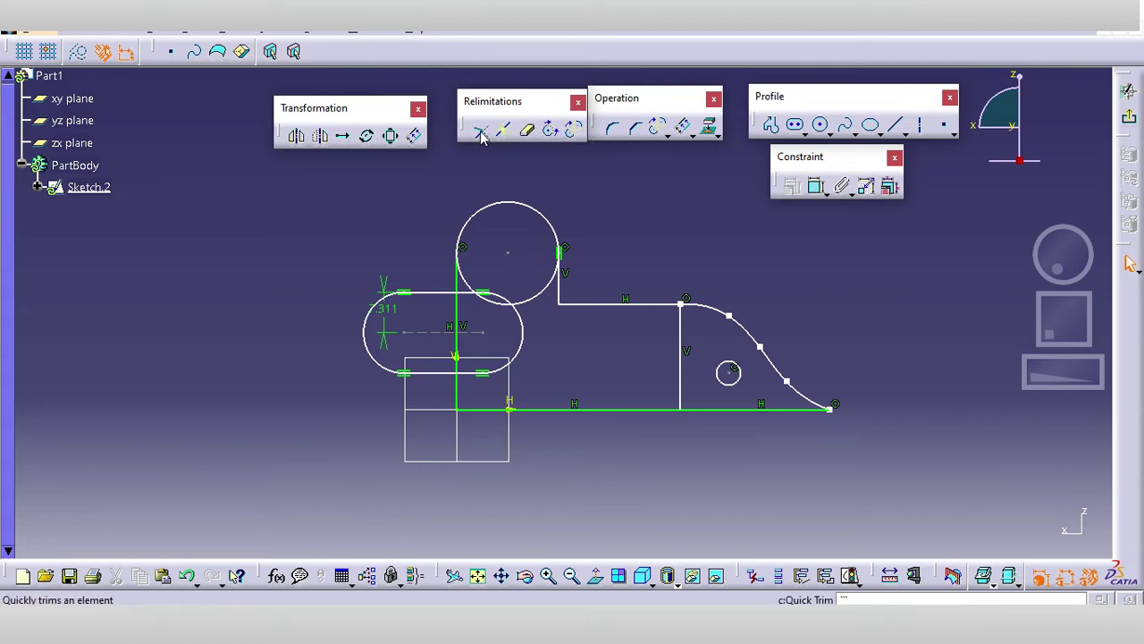
# Step: Round the inner corner between the step's vertical and horizontal lines with a 5 mm radius, and dismiss the antivirus notification
pyautogui.click(614, 130)
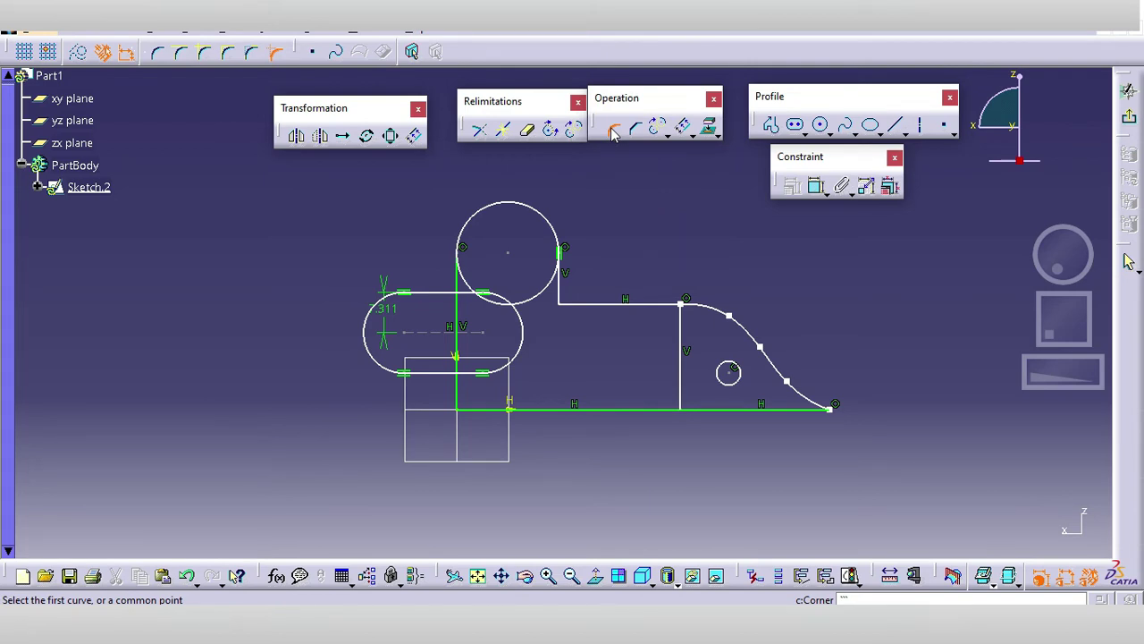
pyautogui.click(561, 288)
pyautogui.click(570, 304)
pyautogui.click(563, 291)
pyautogui.doubleClick(576, 287)
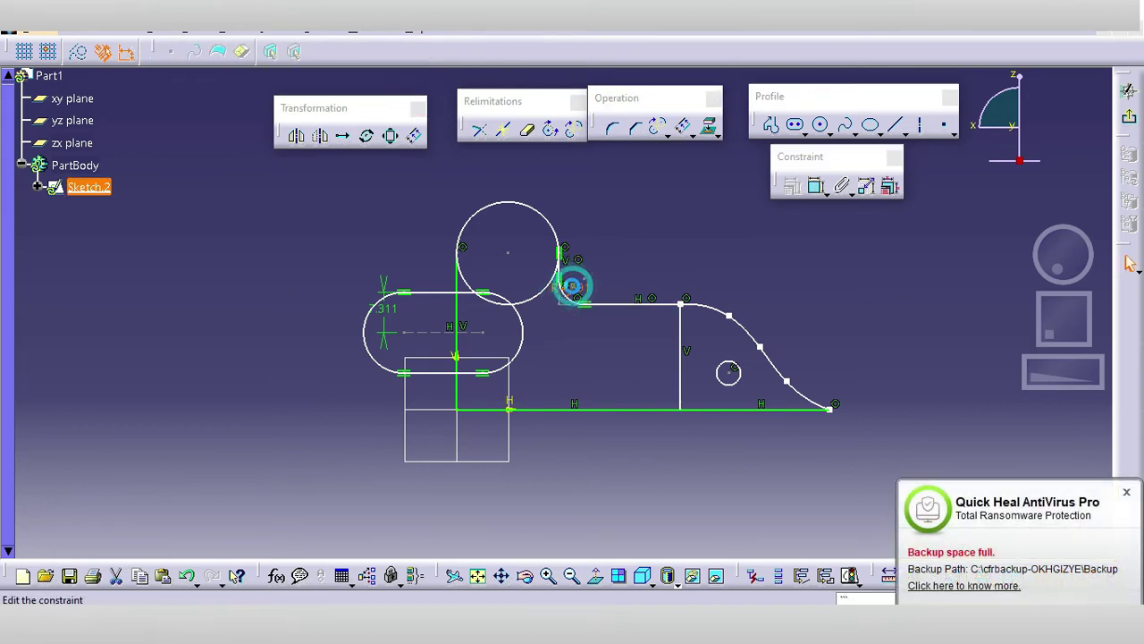
pyautogui.write('5')
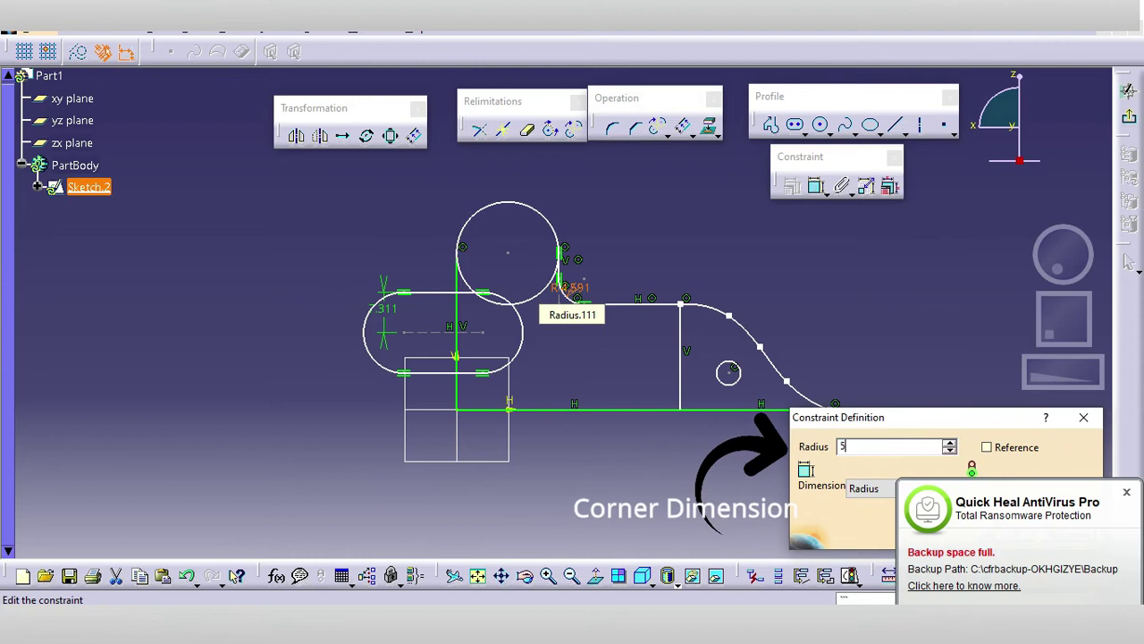
pyautogui.press('Return')
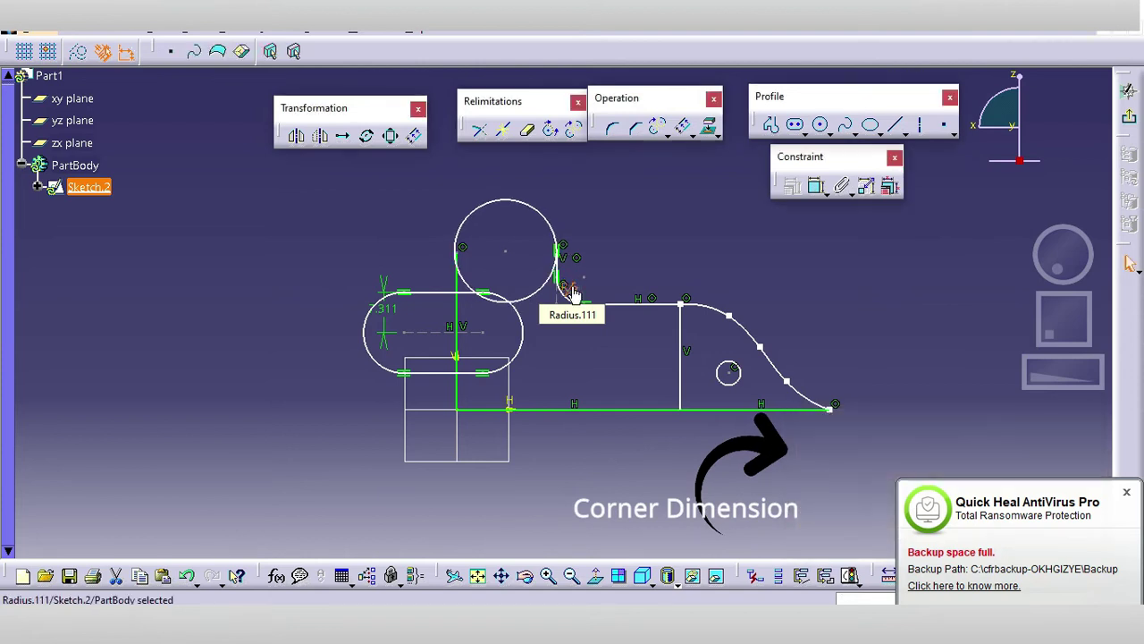
pyautogui.click(1126, 492)
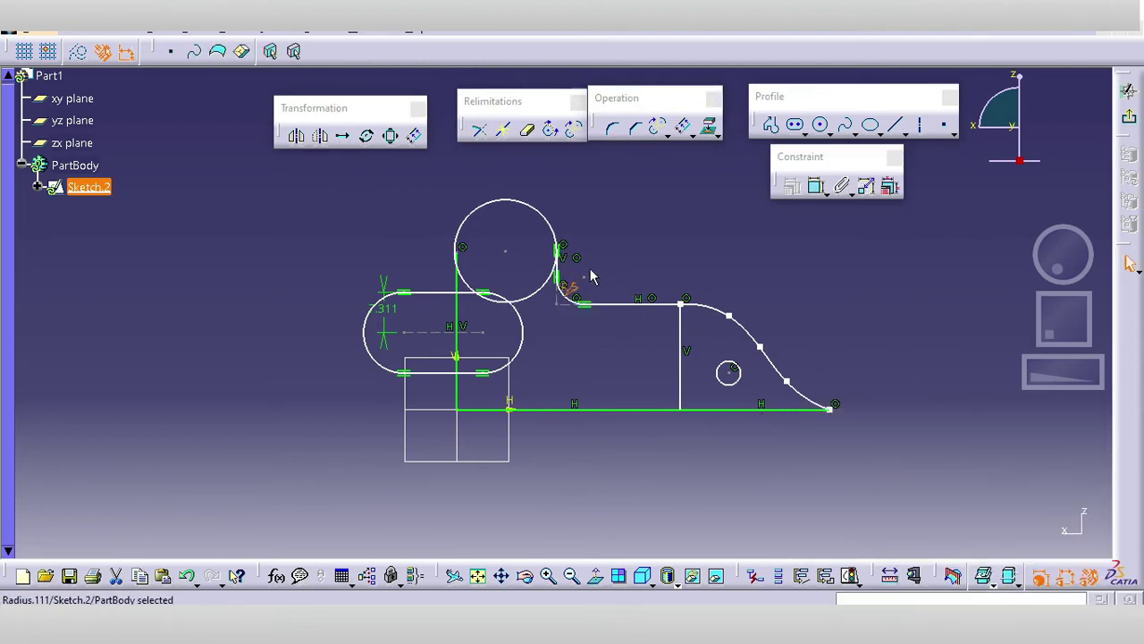
# Step: Chamfer the profile's lower-left corner between the vertical line and the bottom horizontal line
pyautogui.click(635, 132)
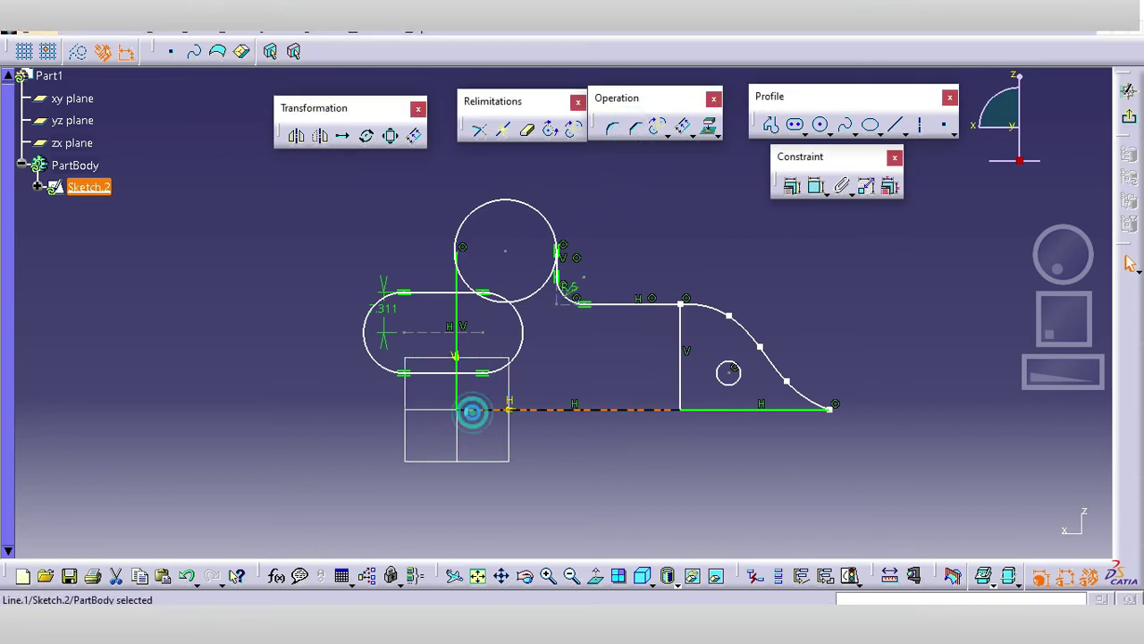
pyautogui.click(456, 392)
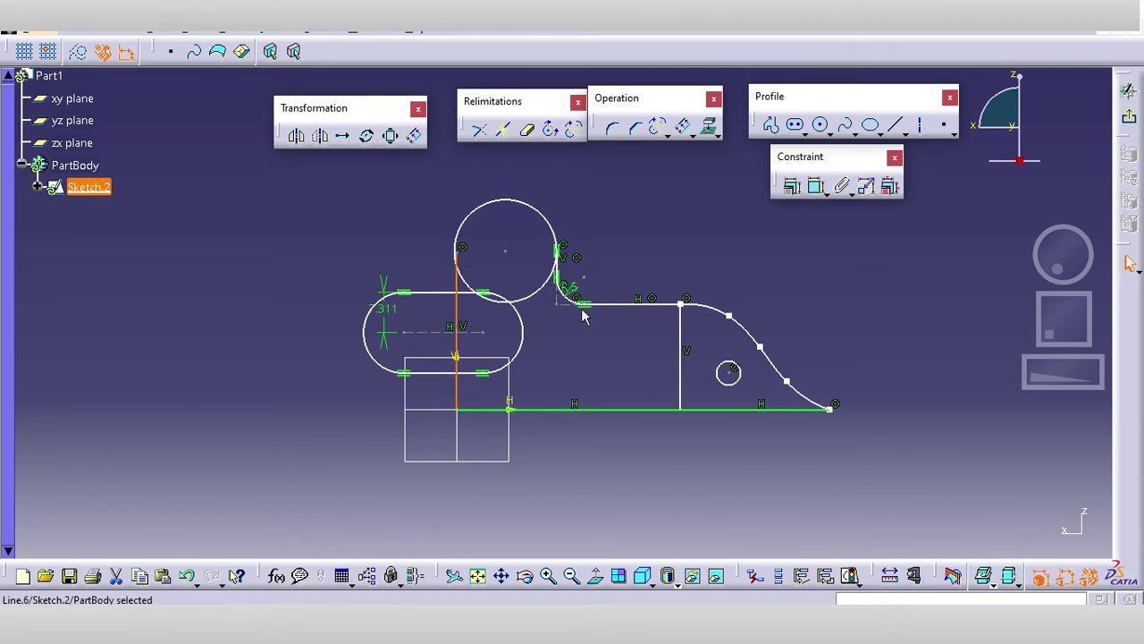
pyautogui.click(636, 128)
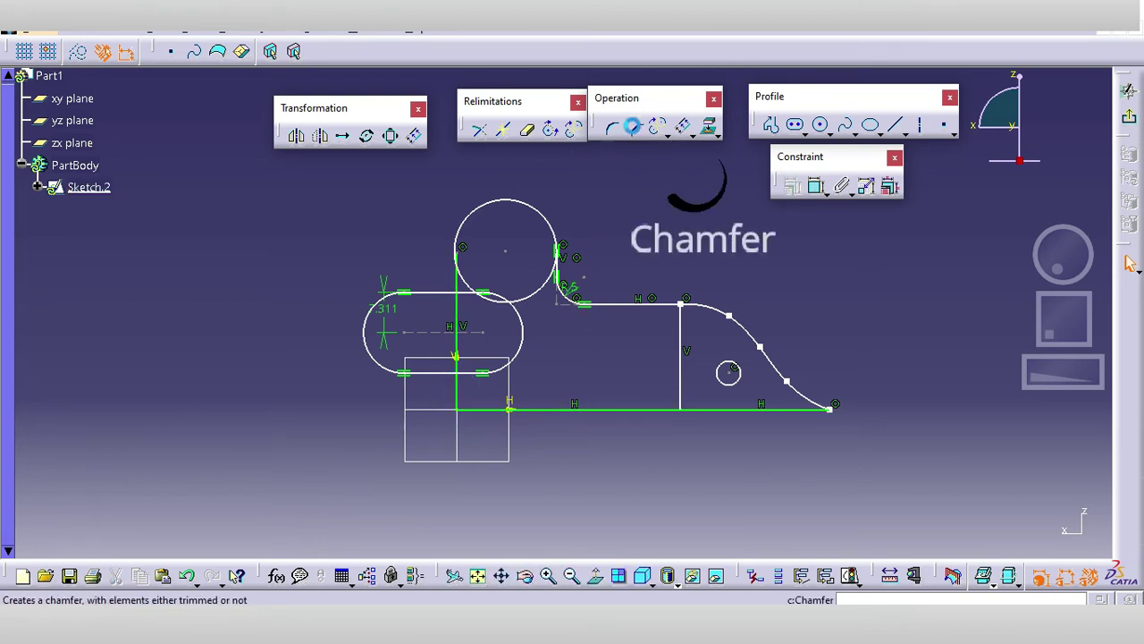
pyautogui.click(459, 383)
pyautogui.click(469, 410)
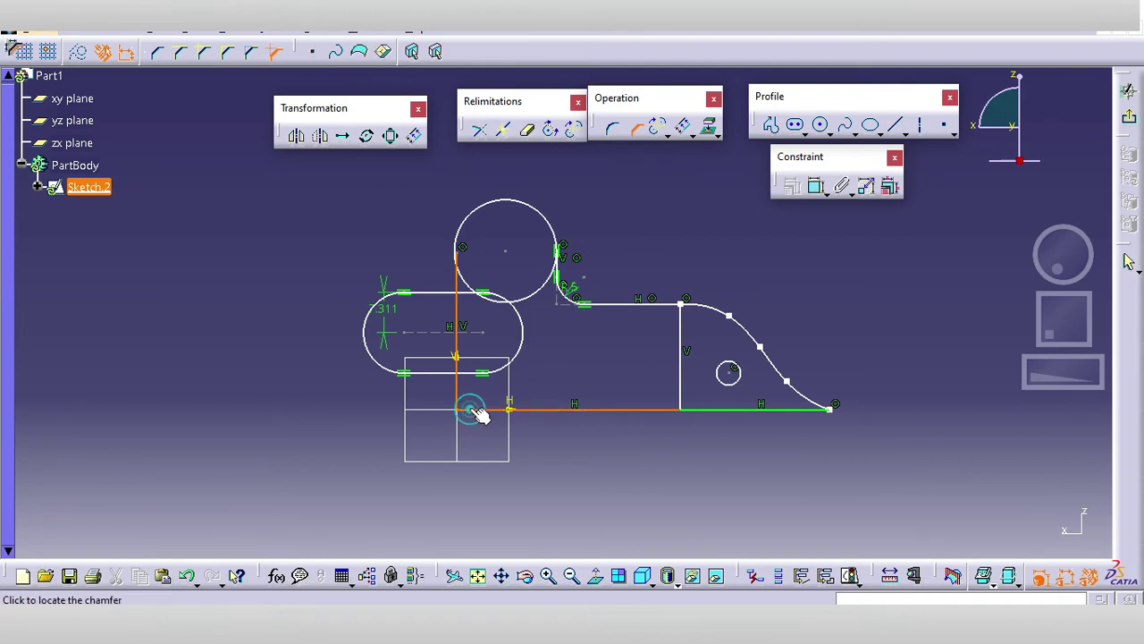
pyautogui.click(471, 404)
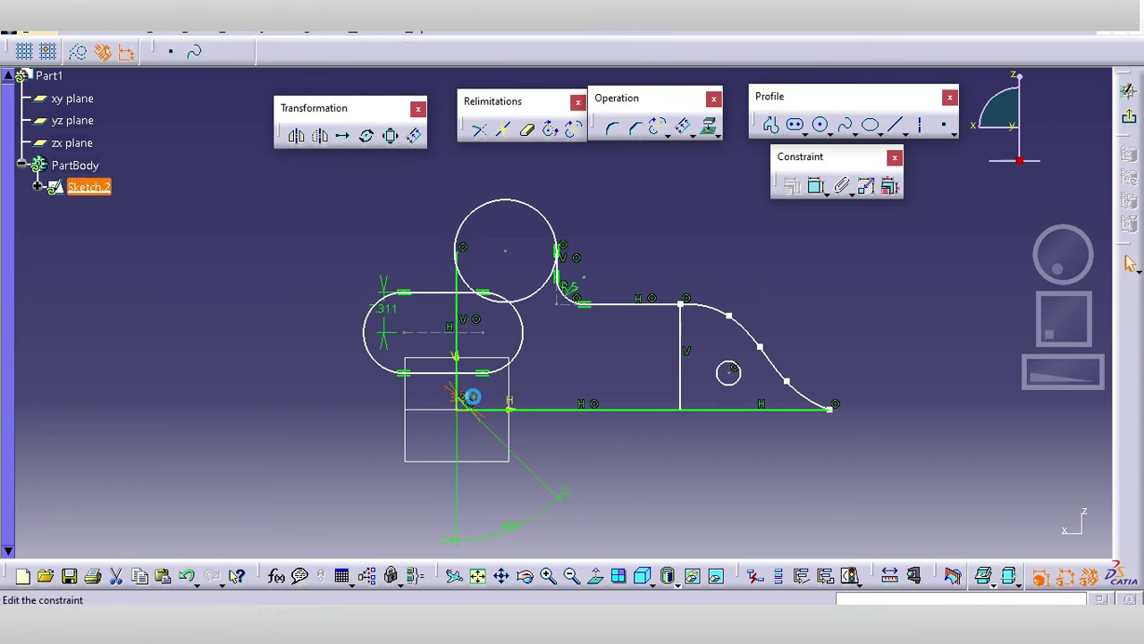
# Step: Set the lower-left chamfer's length to 2 mm
pyautogui.doubleClick(473, 396)
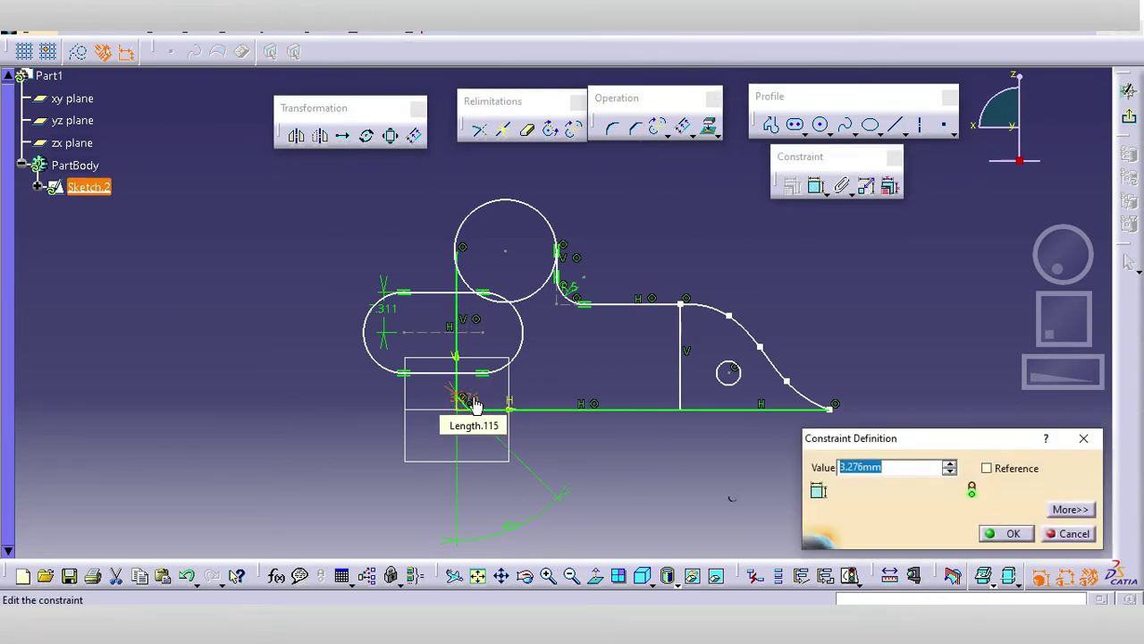
pyautogui.write('2')
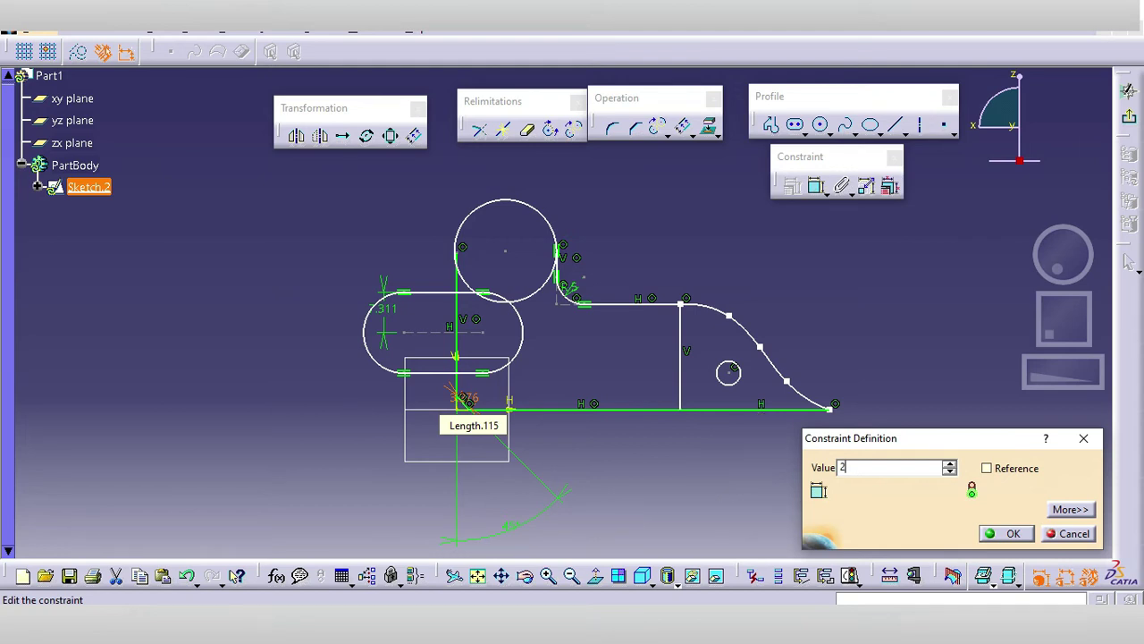
pyautogui.press('Return')
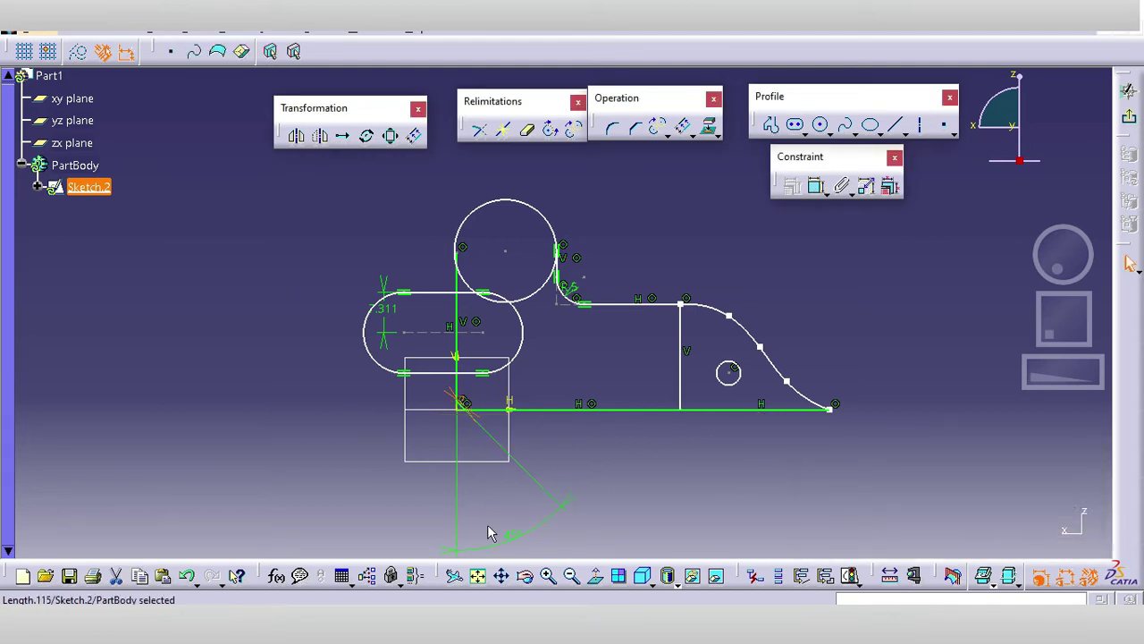
# Step: Set the chamfer's angle from the vertical line to 60 degrees
pyautogui.doubleClick(515, 536)
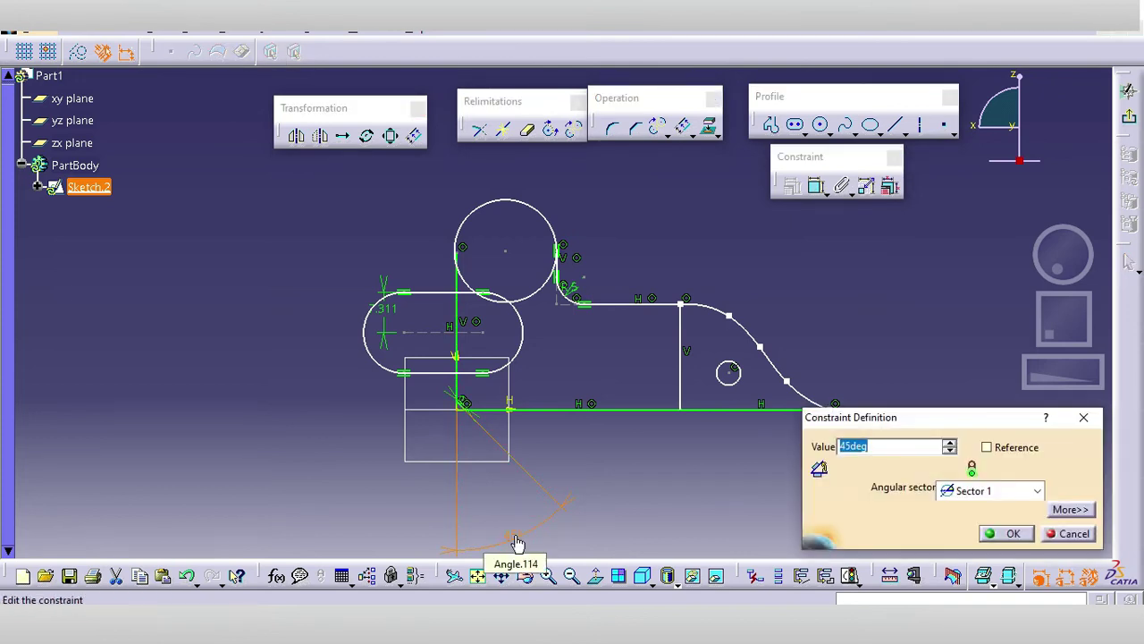
pyautogui.write('6')
pyautogui.press('Return')
# Step: Set the lower-left chamfer's length to 5 mm
pyautogui.keyDown('ctrl'); pyautogui.moveTo(523, 309); pyautogui.dragTo(554, 433, button='middle'); pyautogui.keyUp('ctrl')
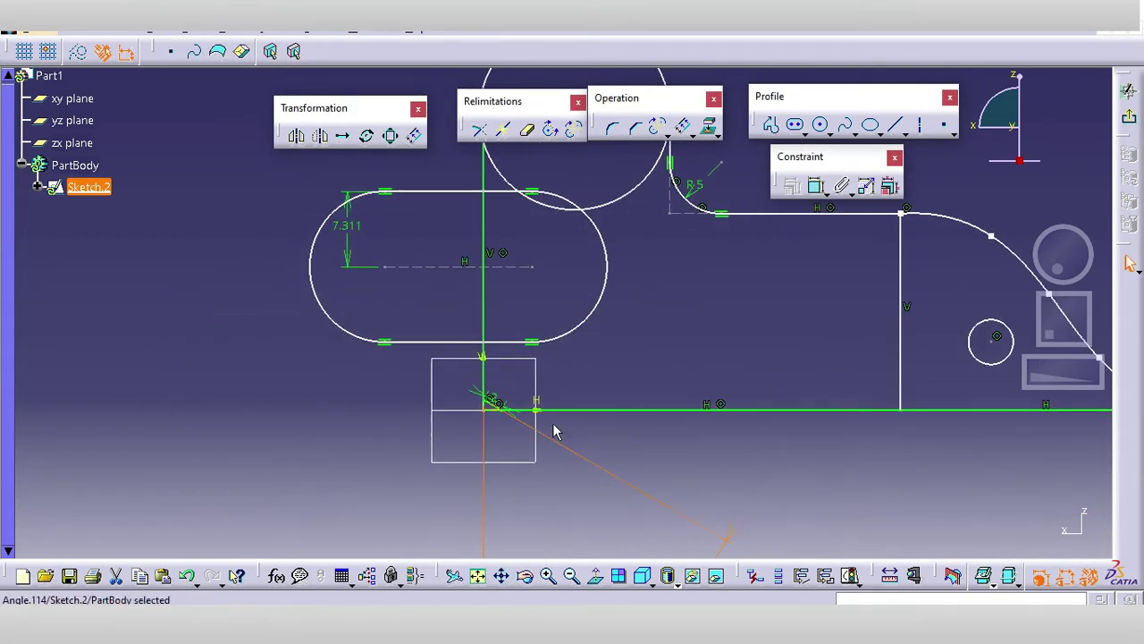
pyautogui.click(495, 404)
pyautogui.doubleClick(492, 396)
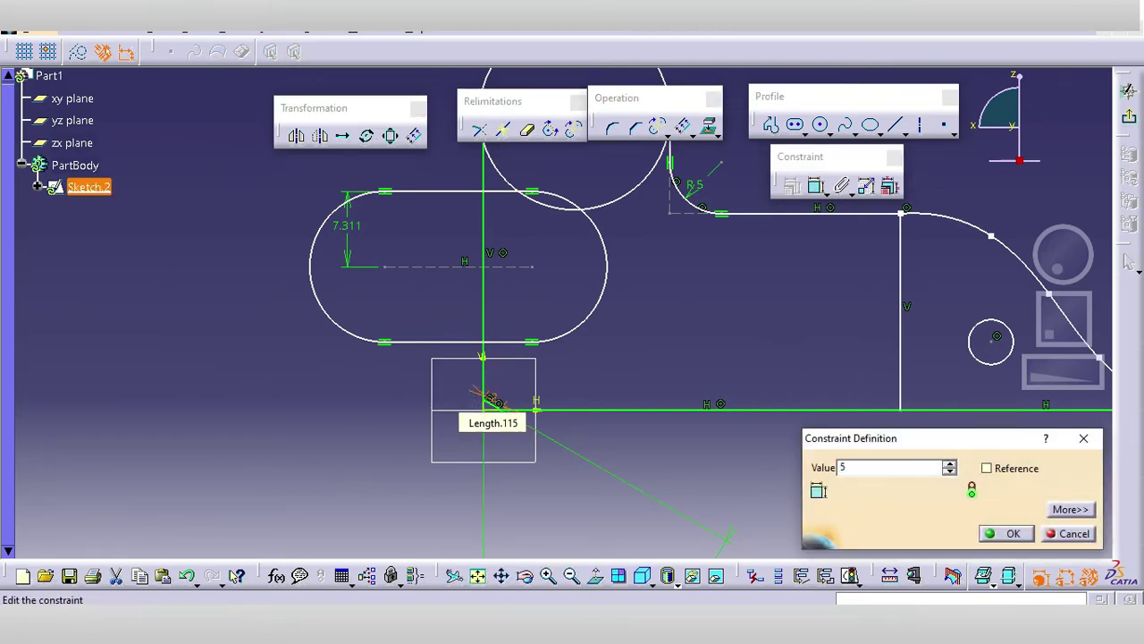
pyautogui.press('Return')
pyautogui.moveTo(495, 398)
pyautogui.mouseDown(button='middle')
pyautogui.moveTo(582, 350)
pyautogui.moveTo(510, 375)
pyautogui.mouseUp(button='middle')
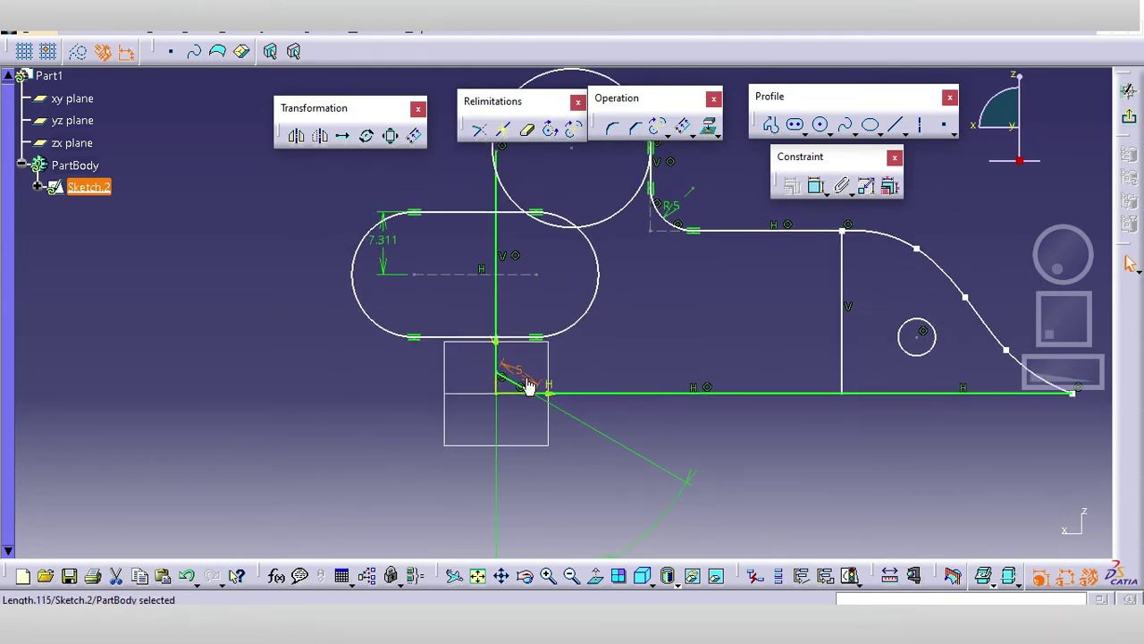
pyautogui.click(601, 347)
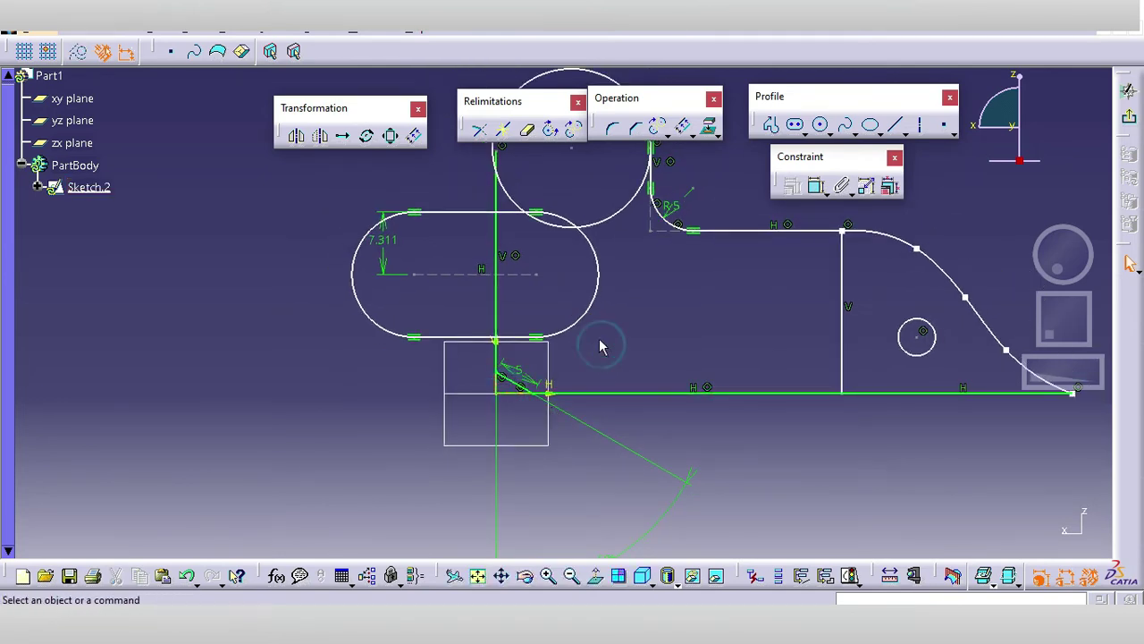
# Step: Trim the slot's top line and the profile's left vertical line at their intersection, keeping the slot line's left part and the vertical's upper part
pyautogui.moveTo(617, 259); pyautogui.dragTo(547, 365, button='middle')
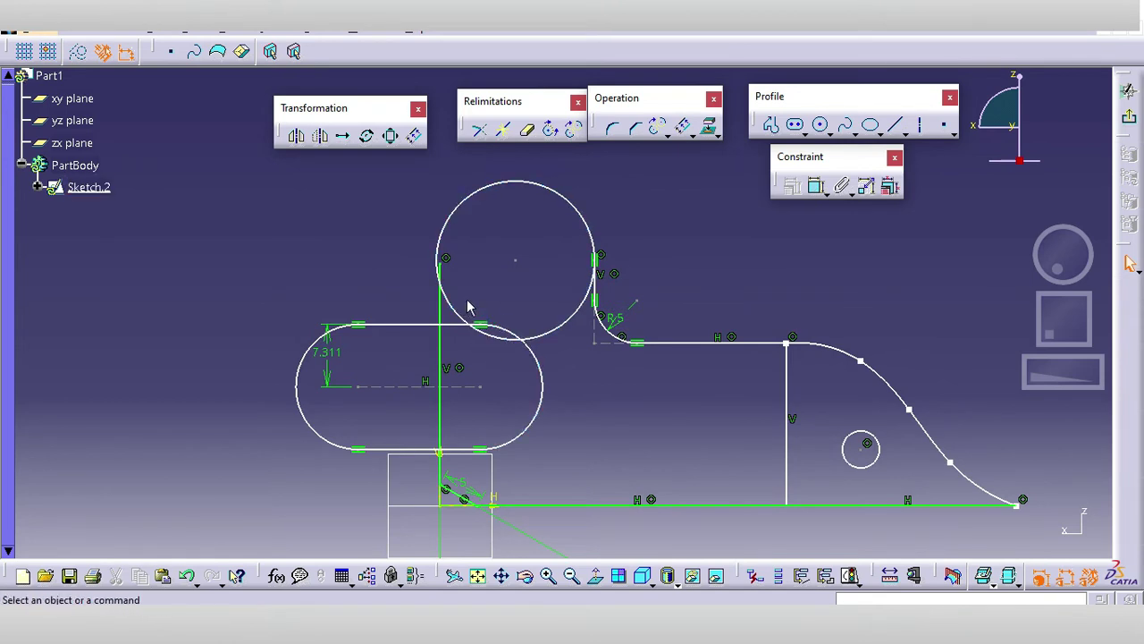
pyautogui.click(480, 133)
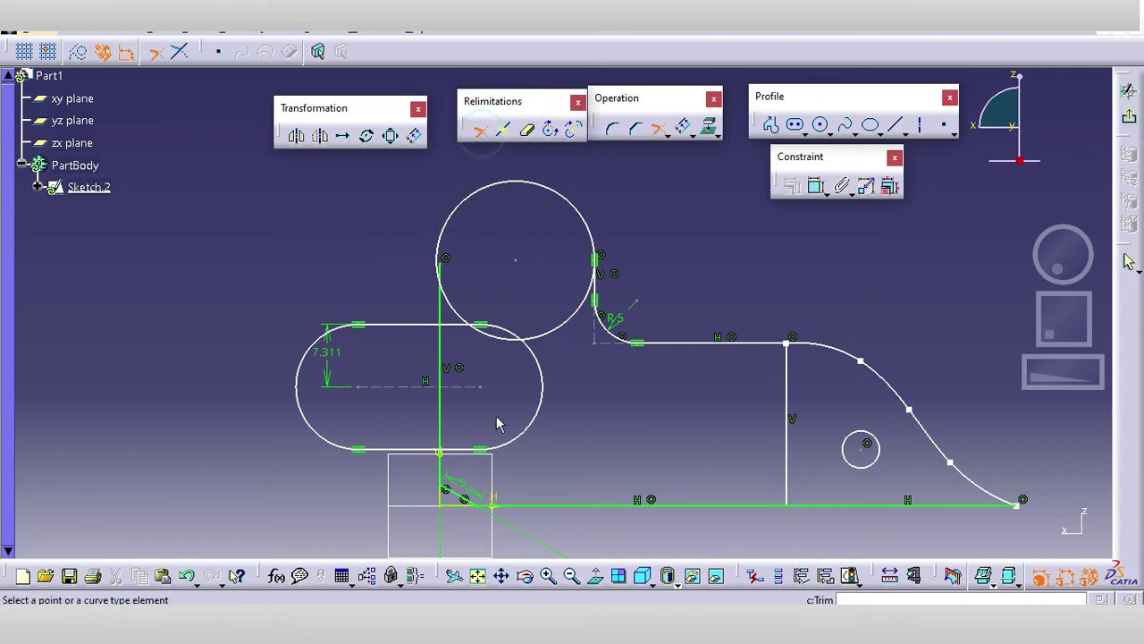
pyautogui.click(421, 325)
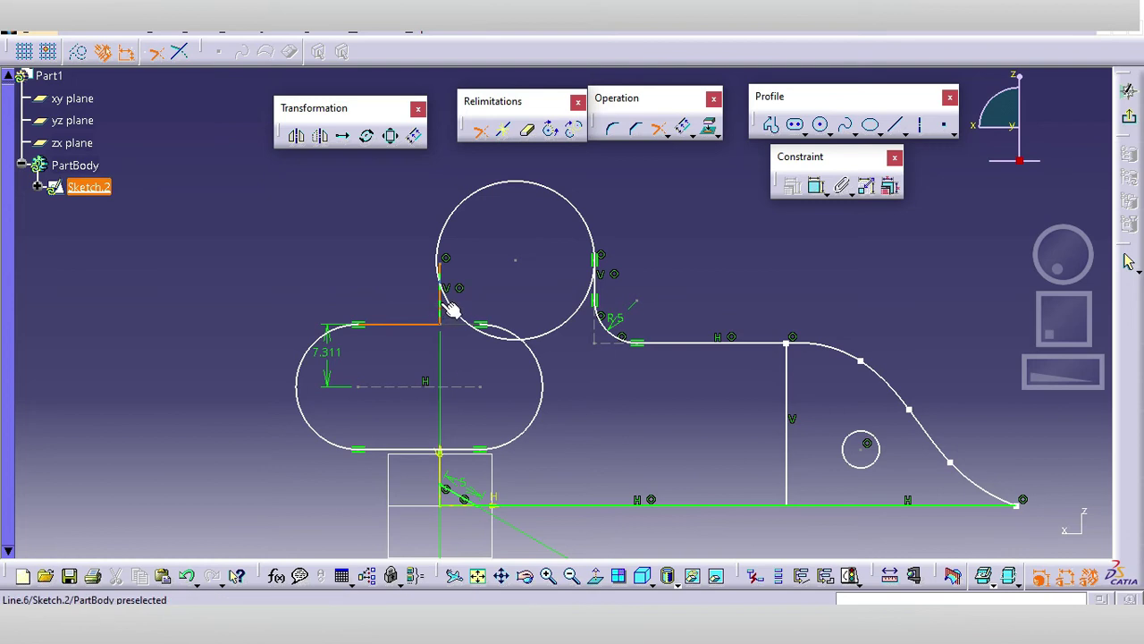
pyautogui.click(448, 304)
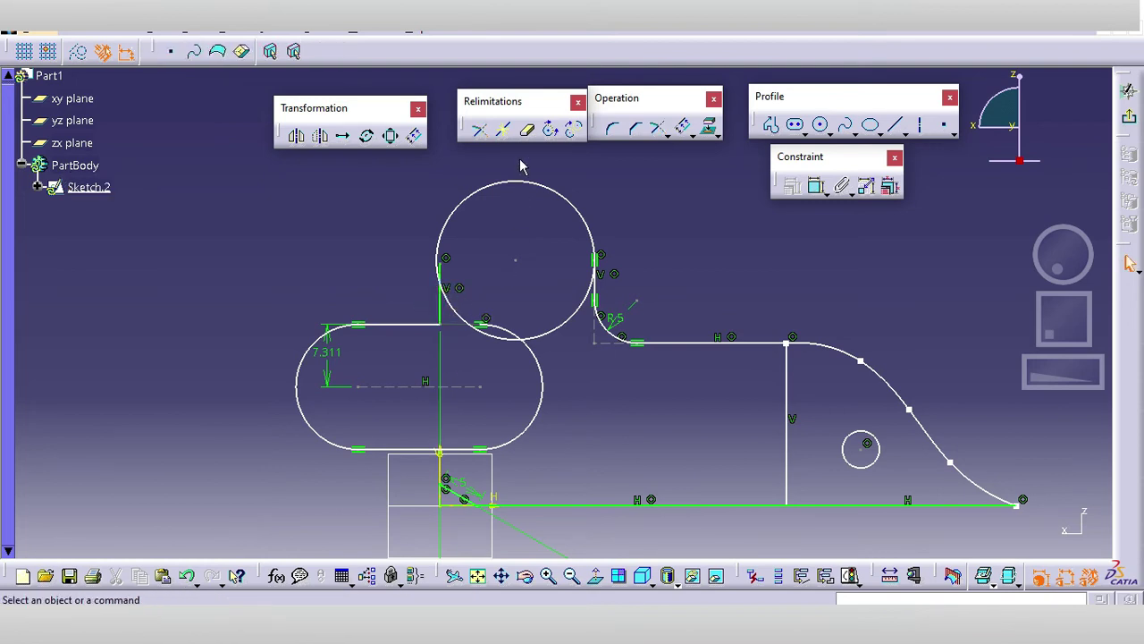
# Step: Trim the large circle against the profile's left vertical line, keeping only the upper arc
pyautogui.click(446, 263)
pyautogui.click(455, 213)
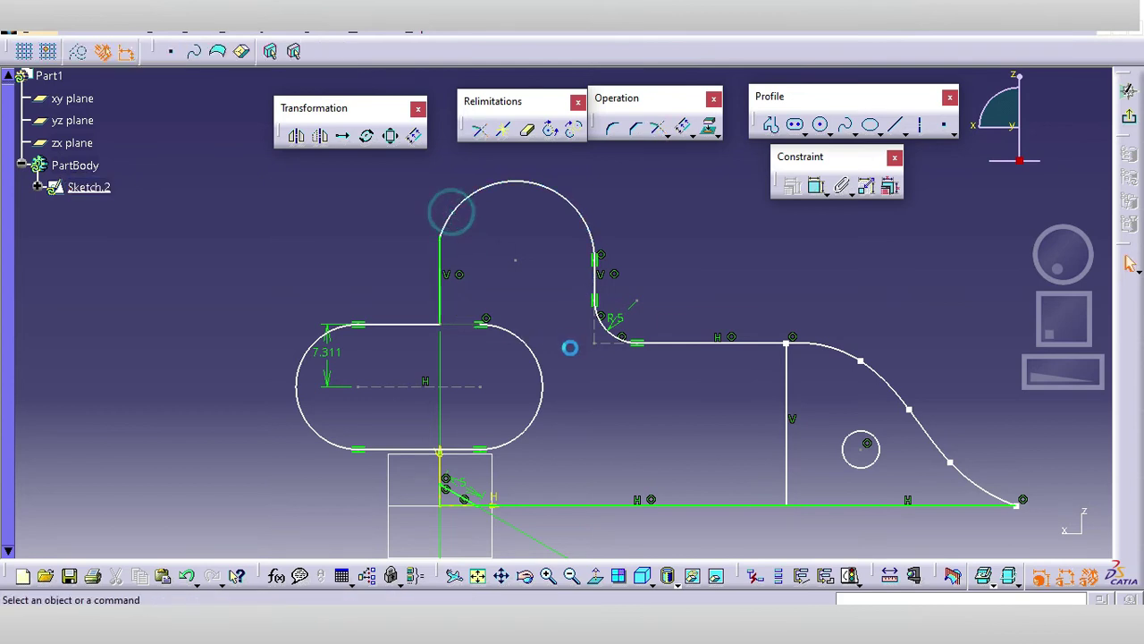
pyautogui.click(554, 263)
# Step: Trim the slot's bottom line where it meets the left vertical above the chamfer, keeping the slot line's left part
pyautogui.moveTo(531, 303); pyautogui.dragTo(539, 156, button='middle')
pyautogui.click(480, 130)
pyautogui.click(456, 334)
pyautogui.click(411, 302)
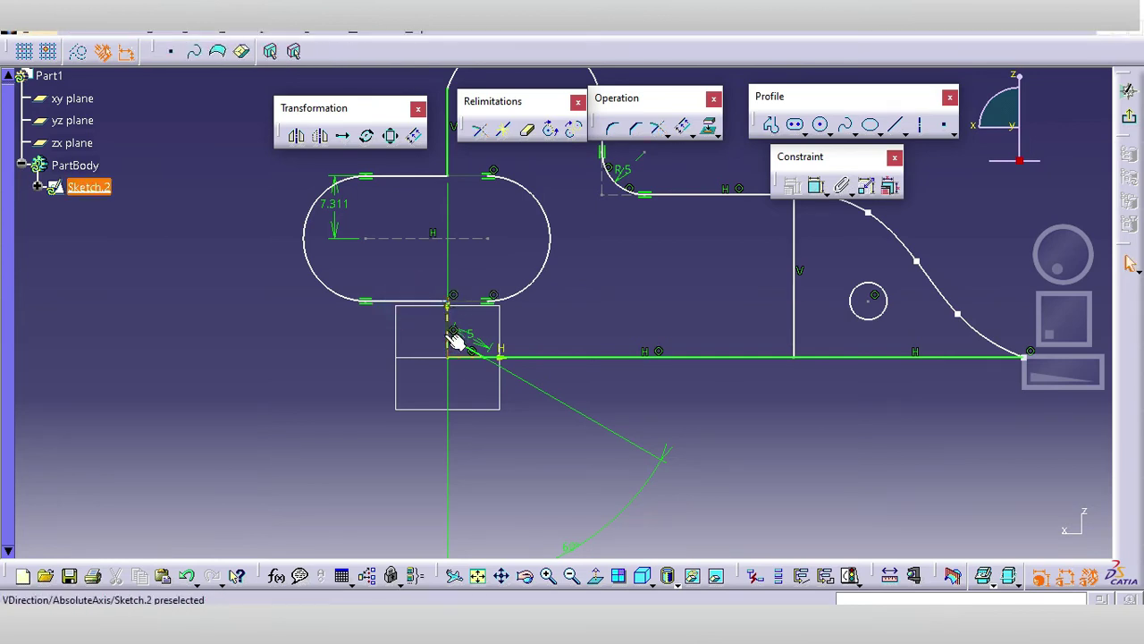
# Step: Erase the slot's right-hand end arc inside the profile with Quick Trim
pyautogui.moveTo(477, 366); pyautogui.dragTo(446, 466, button='middle')
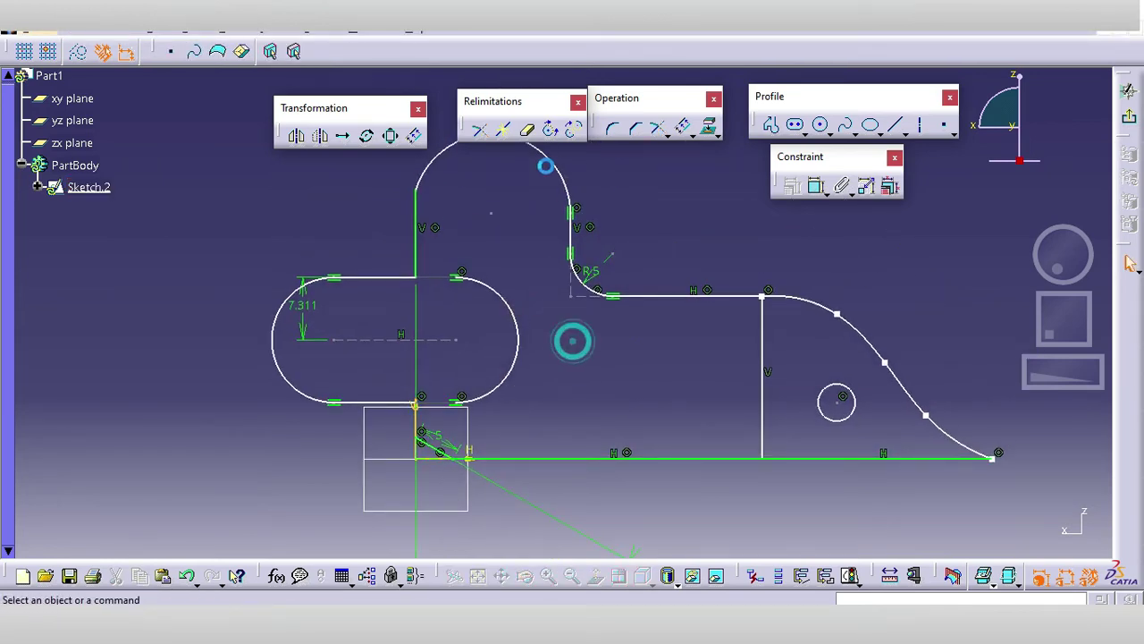
pyautogui.click(528, 131)
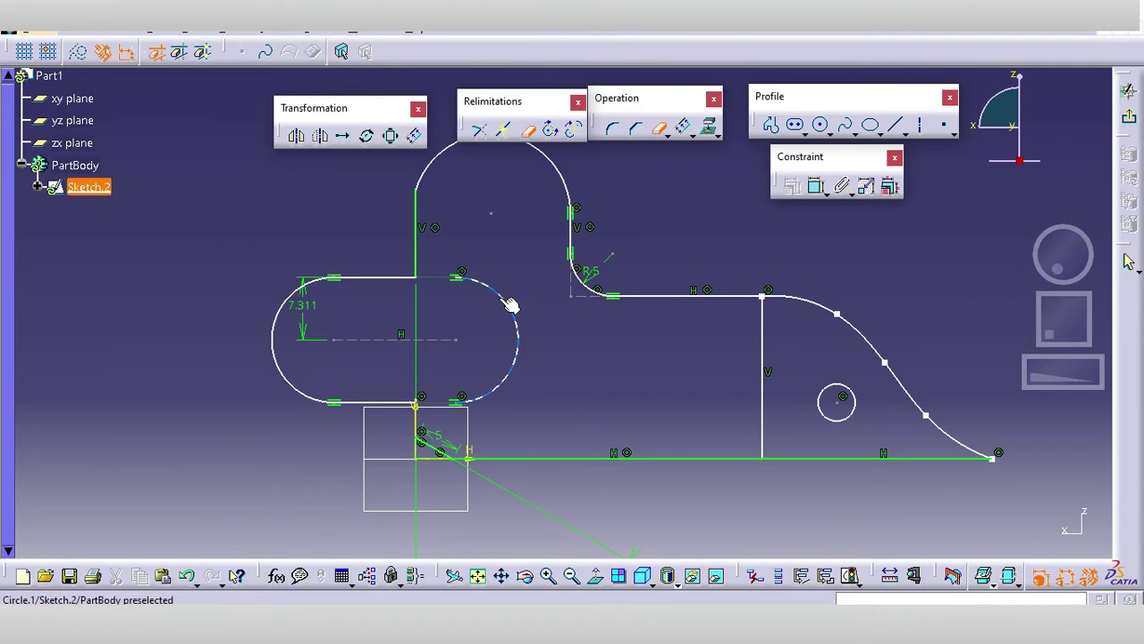
pyautogui.click(499, 296)
# Step: Break the bottom horizontal line at the vertical dividing line and select the segments on both sides to check the split
pyautogui.moveTo(607, 360)
pyautogui.mouseDown(button='middle')
pyautogui.moveTo(432, 327)
pyautogui.moveTo(381, 335)
pyautogui.moveTo(384, 381)
pyautogui.mouseUp(button='middle')
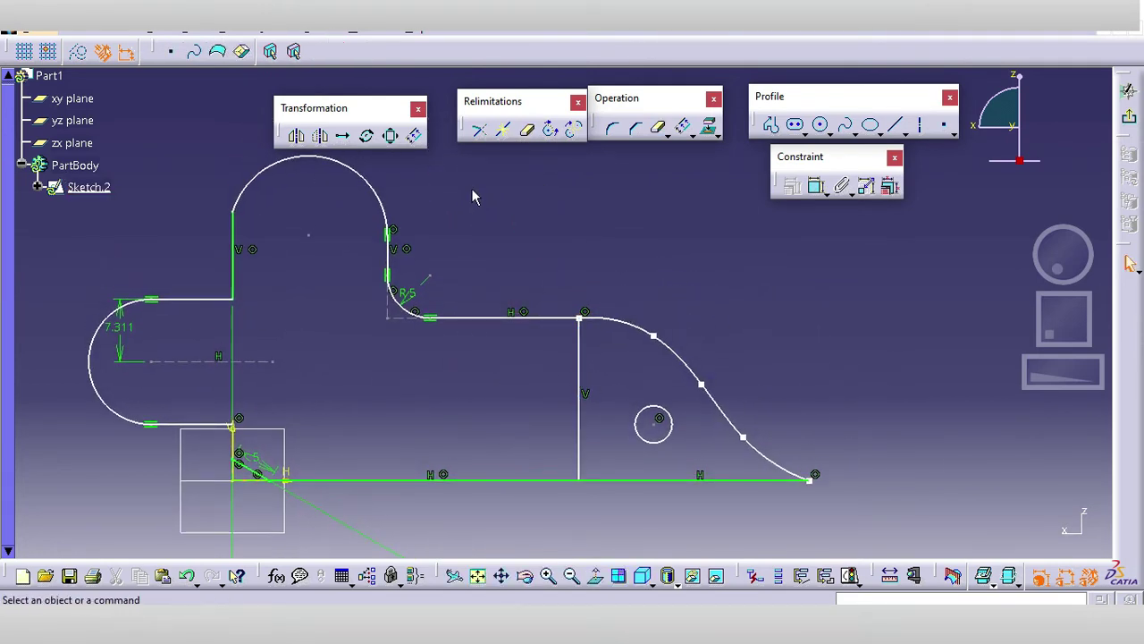
pyautogui.click(505, 131)
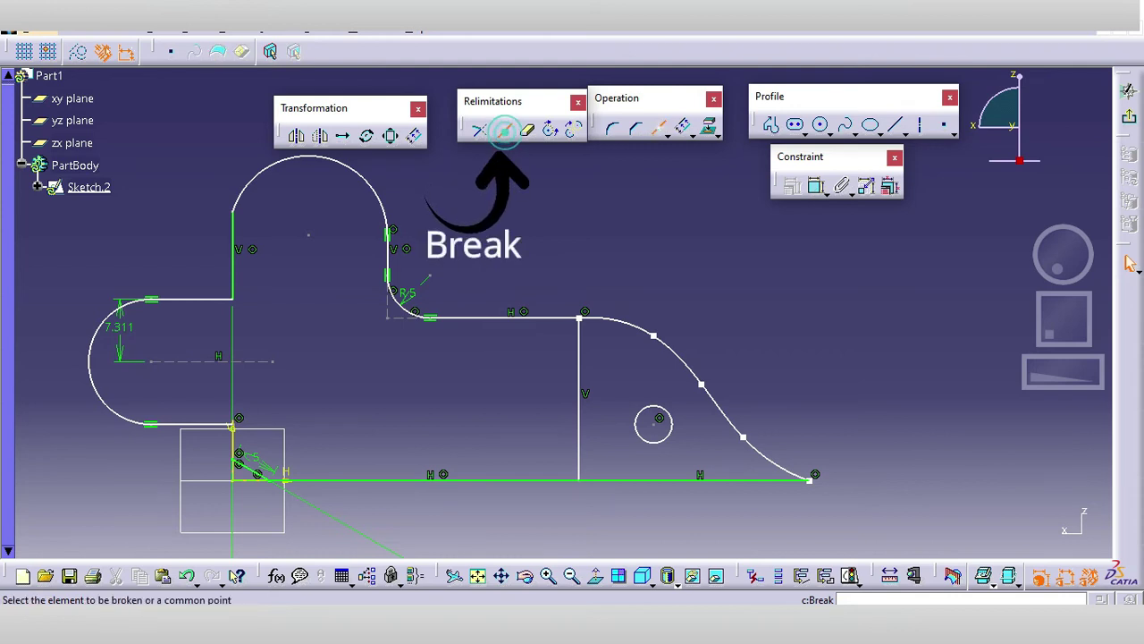
pyautogui.click(390, 477)
pyautogui.click(590, 424)
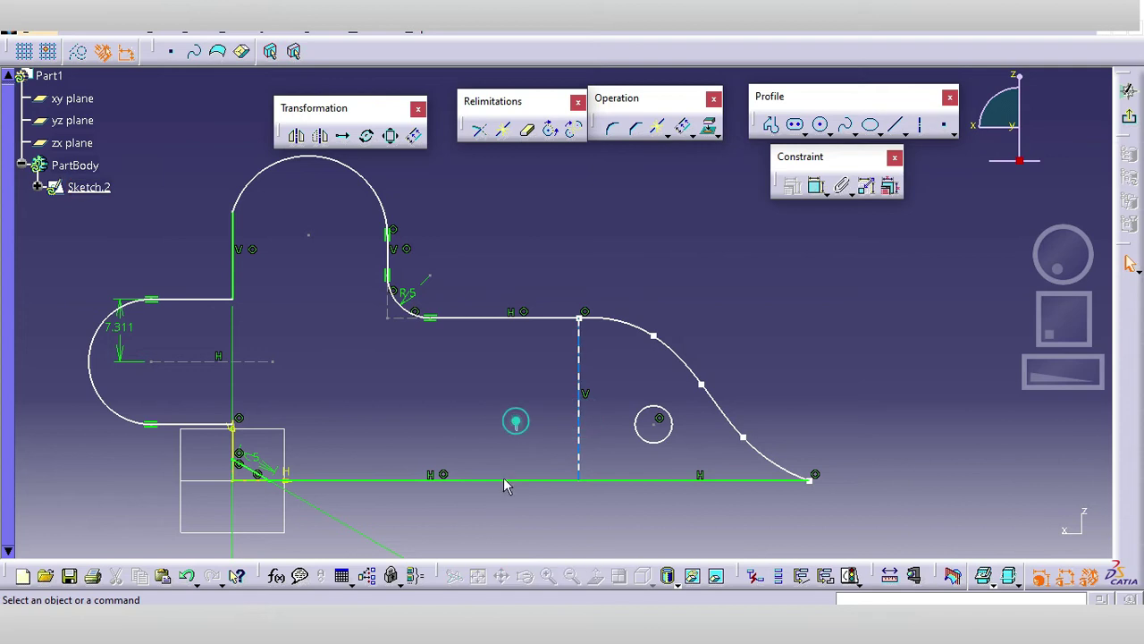
pyautogui.click(556, 476)
pyautogui.click(612, 478)
pyautogui.click(545, 479)
pyautogui.click(596, 477)
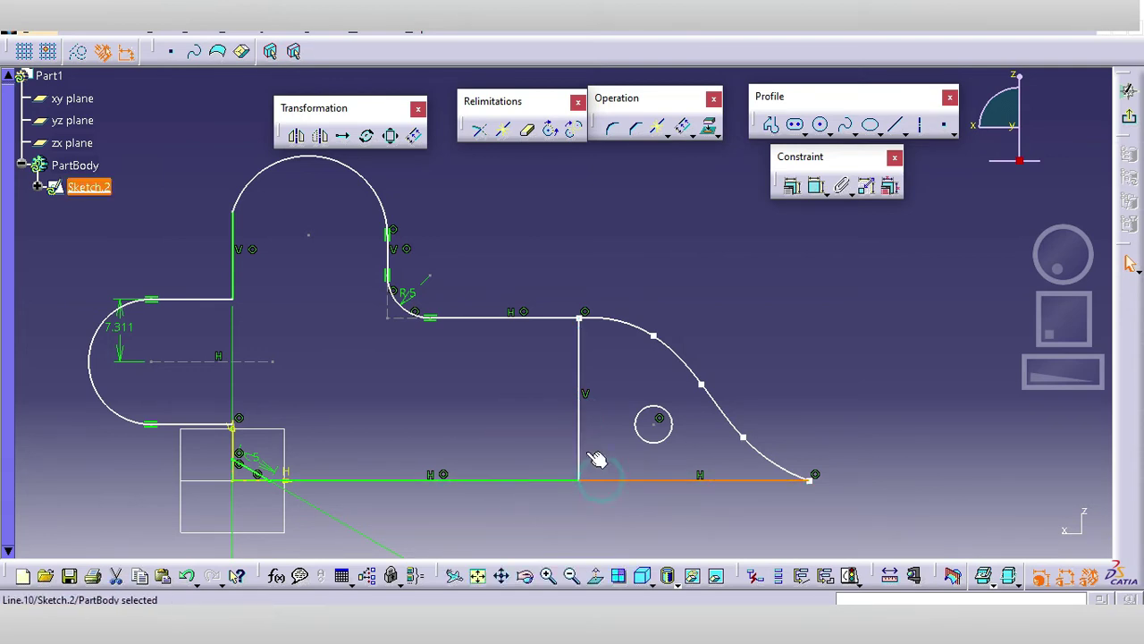
# Step: Delete the vertical dividing line between the stepped profile and the area under the spline
pyautogui.click(591, 442)
pyautogui.click(581, 429)
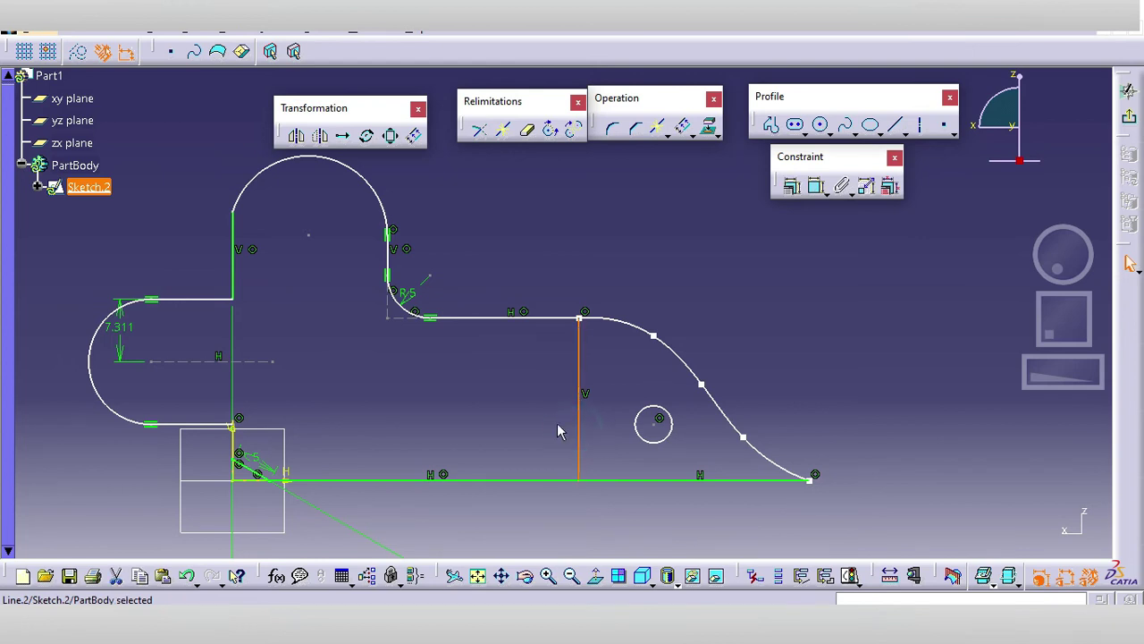
pyautogui.press('Delete')
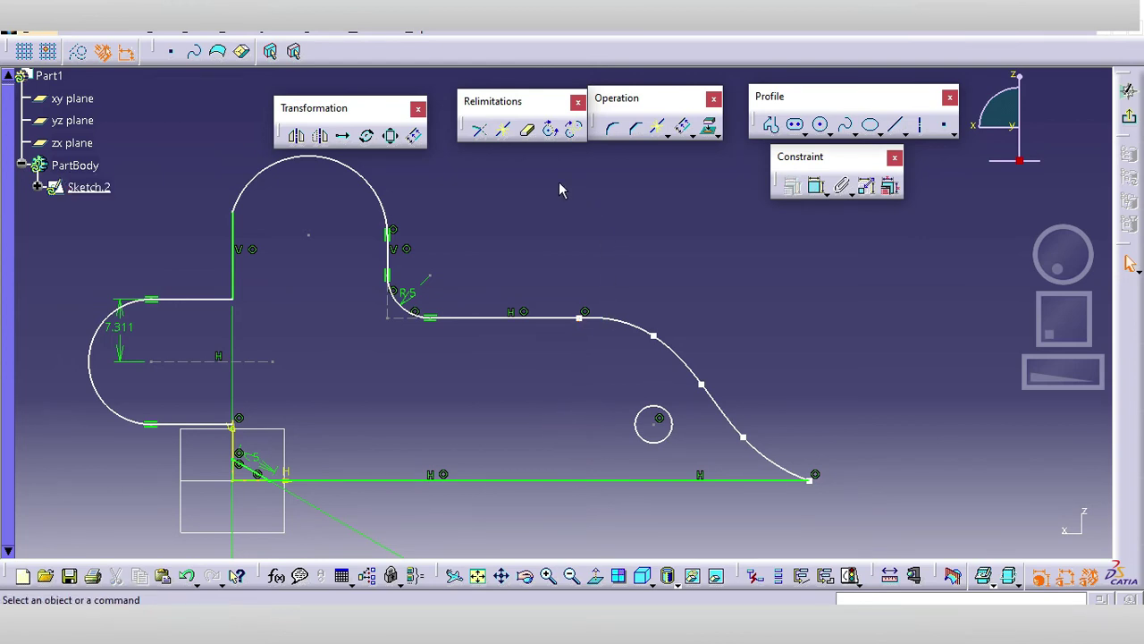
# Step: Close the profile's top arc into a full circle with Close Arc
pyautogui.click(552, 132)
pyautogui.moveTo(491, 250); pyautogui.dragTo(631, 318, button='middle')
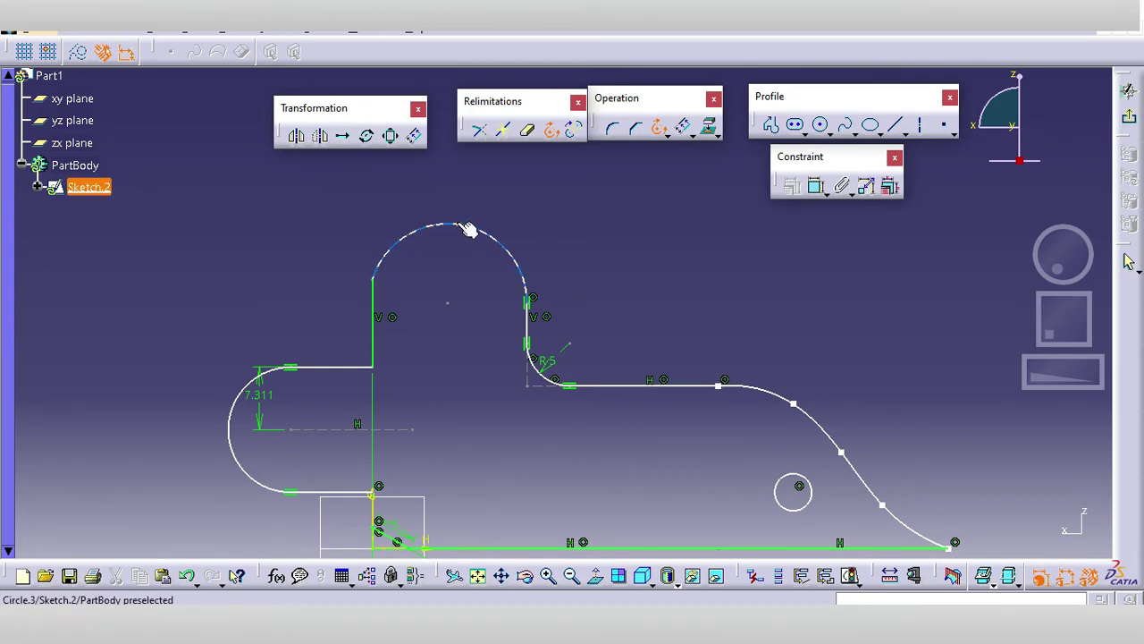
pyautogui.click(552, 132)
pyautogui.click(451, 223)
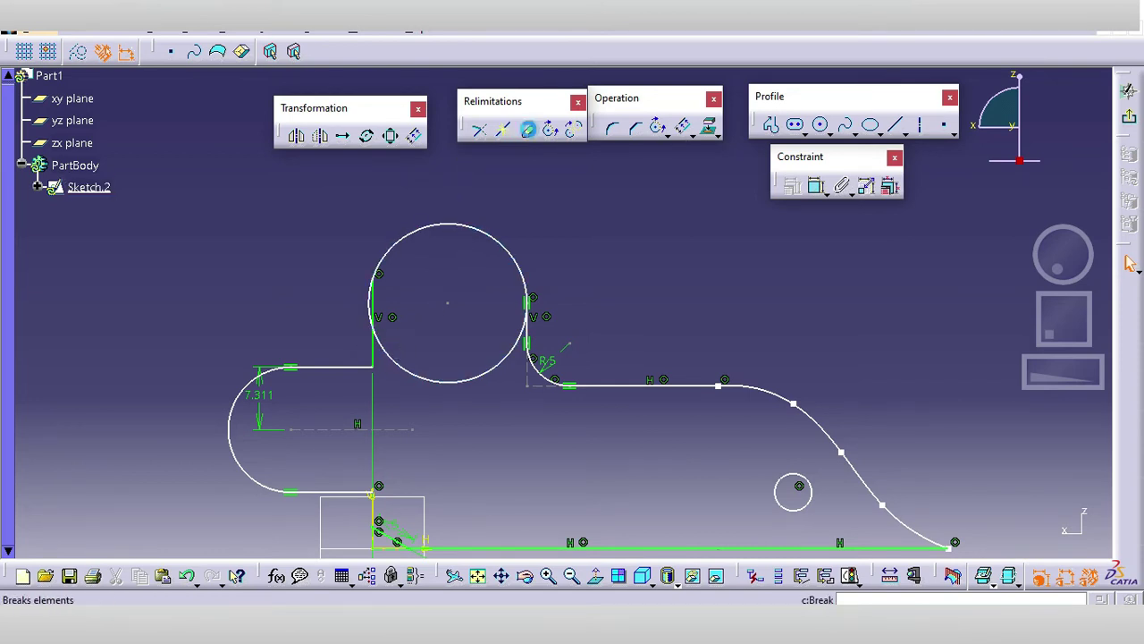
# Step: Quick-trim the full circle's portions inside the profile and beyond the left vertical line, leaving only the top arc
pyautogui.click(527, 130)
pyautogui.click(411, 370)
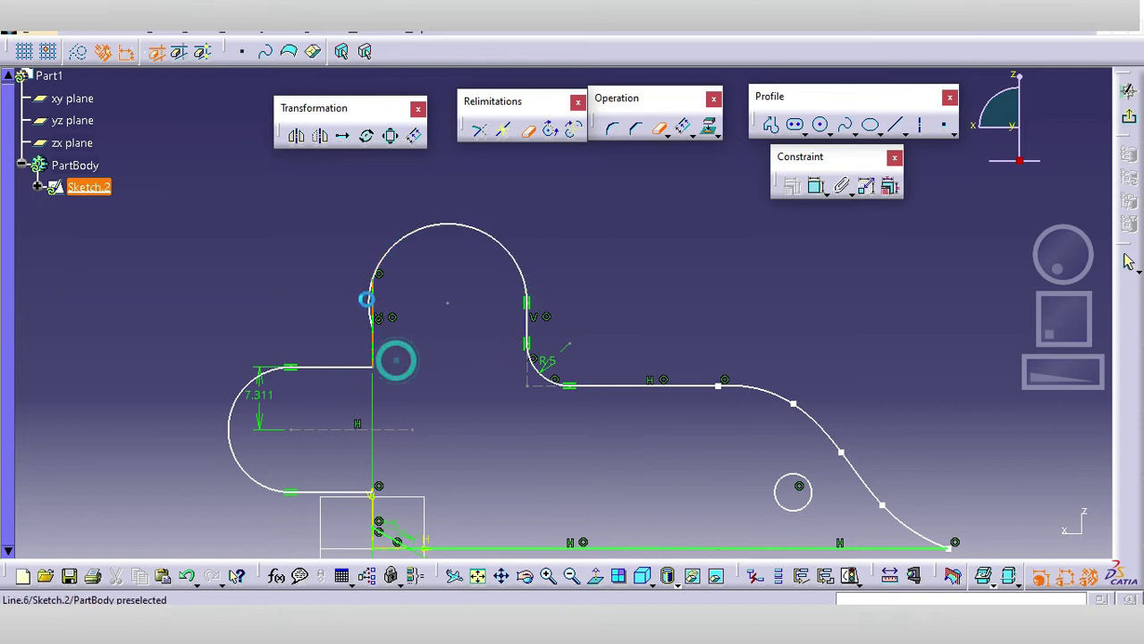
pyautogui.click(375, 295)
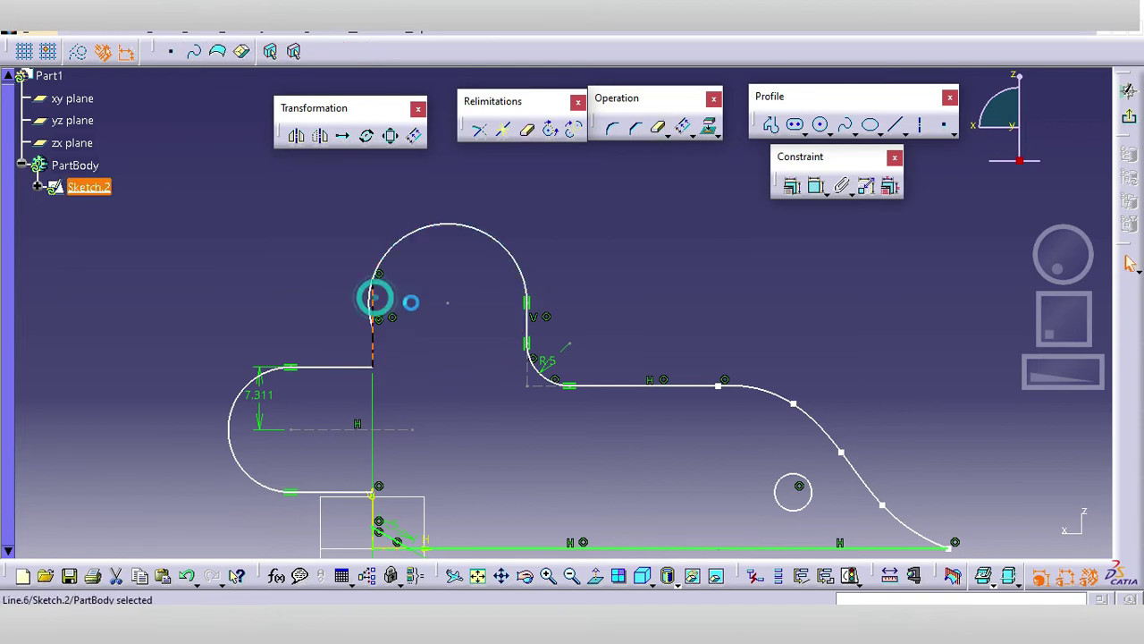
pyautogui.moveTo(444, 291)
pyautogui.mouseDown(button='middle')
pyautogui.moveTo(481, 254)
pyautogui.moveTo(482, 269)
pyautogui.moveTo(547, 131)
pyautogui.mouseUp(button='middle')
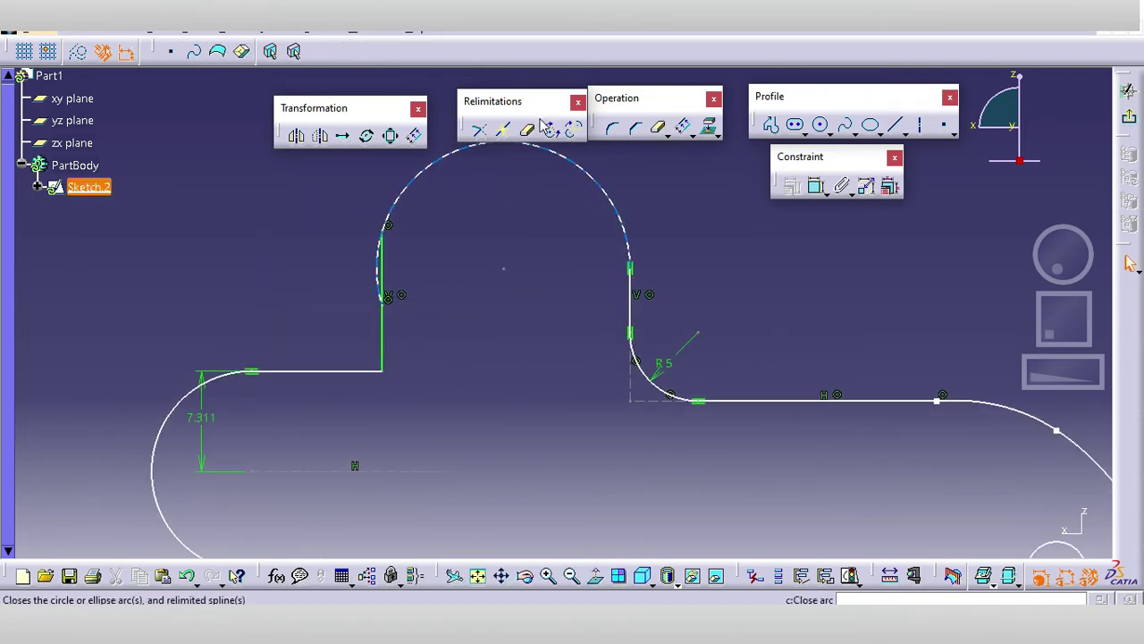
pyautogui.click(527, 131)
pyautogui.click(380, 258)
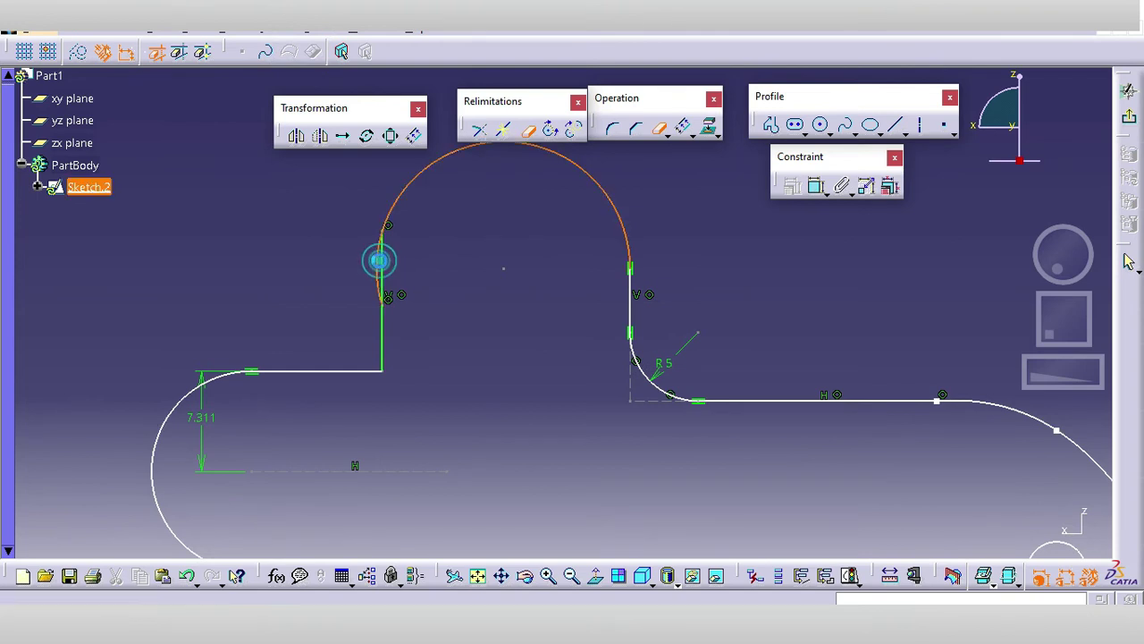
pyautogui.moveTo(415, 246)
pyautogui.mouseDown(button='middle')
pyautogui.moveTo(474, 239)
pyautogui.moveTo(506, 220)
pyautogui.moveTo(510, 242)
pyautogui.mouseUp(button='middle')
pyautogui.click(518, 221)
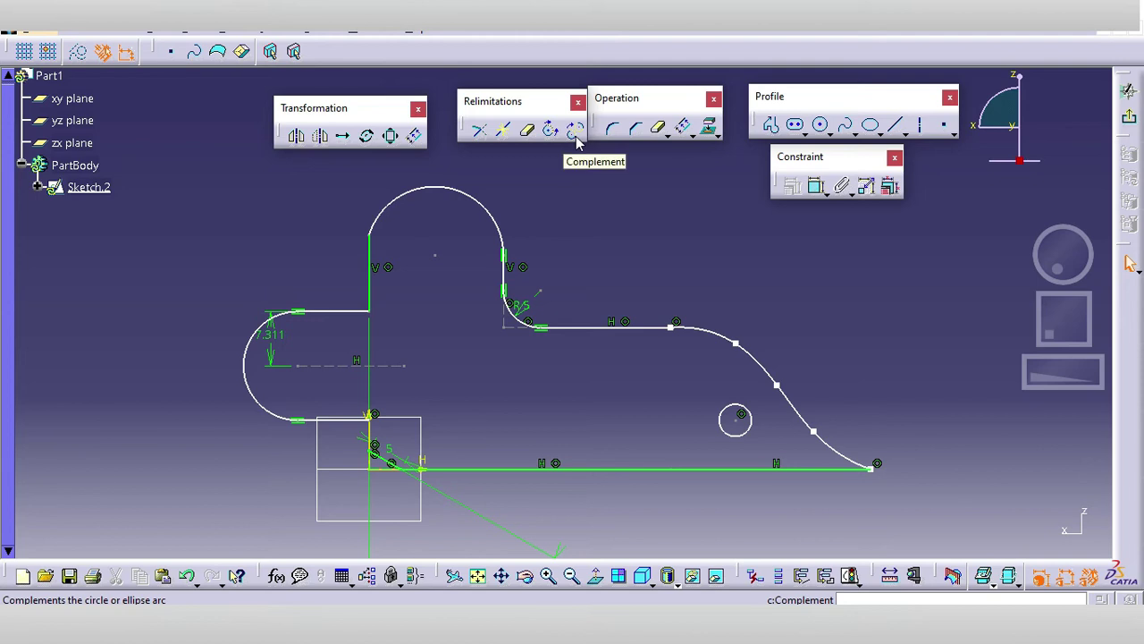
# Step: Draw two overlapping circles in the empty area above the spline, the right one slightly larger
pyautogui.moveTo(471, 260); pyautogui.dragTo(339, 287, button='middle')
pyautogui.click(822, 125)
pyautogui.click(587, 218)
pyautogui.click(606, 243)
pyautogui.moveTo(606, 243); pyautogui.dragTo(562, 281, button='middle')
pyautogui.click(821, 124)
pyautogui.click(596, 265)
pyautogui.click(611, 227)
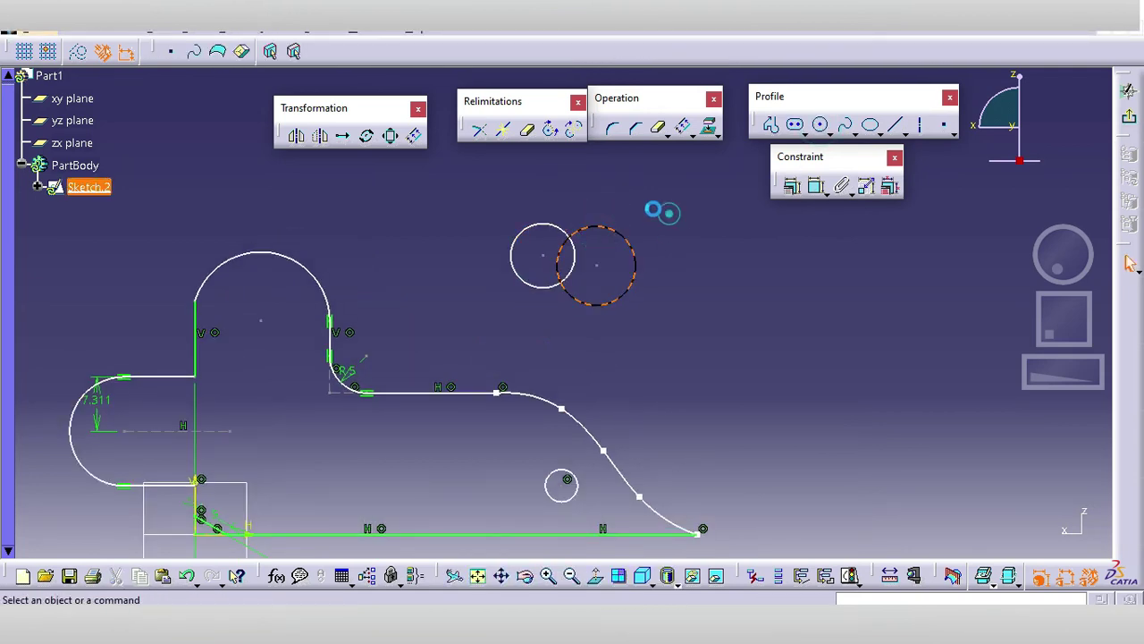
pyautogui.click(573, 130)
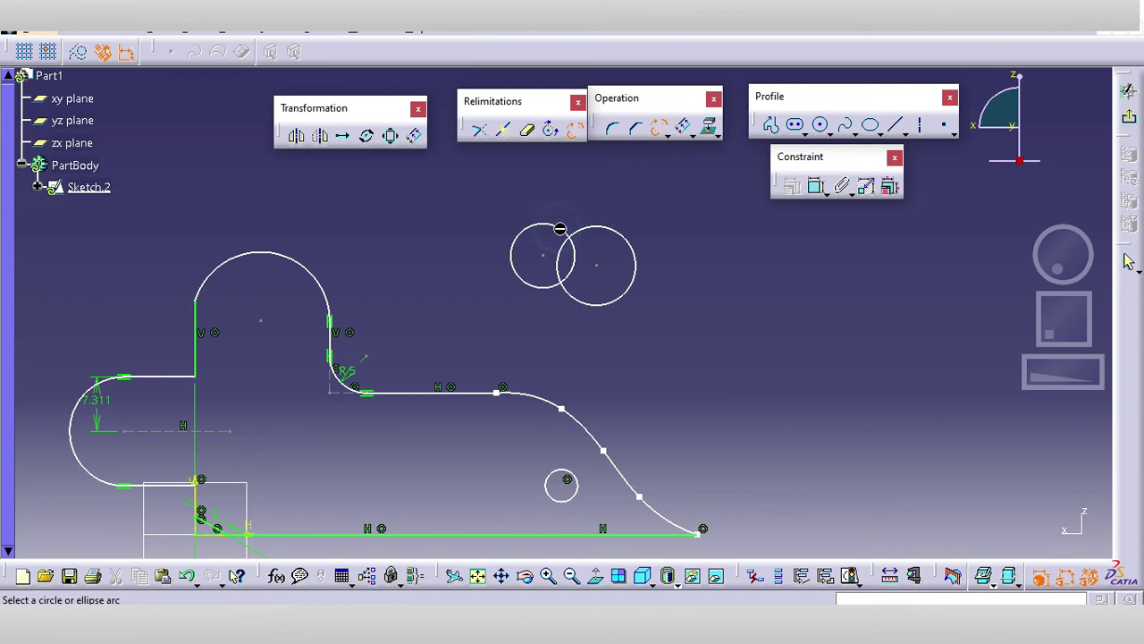
pyautogui.click(580, 196)
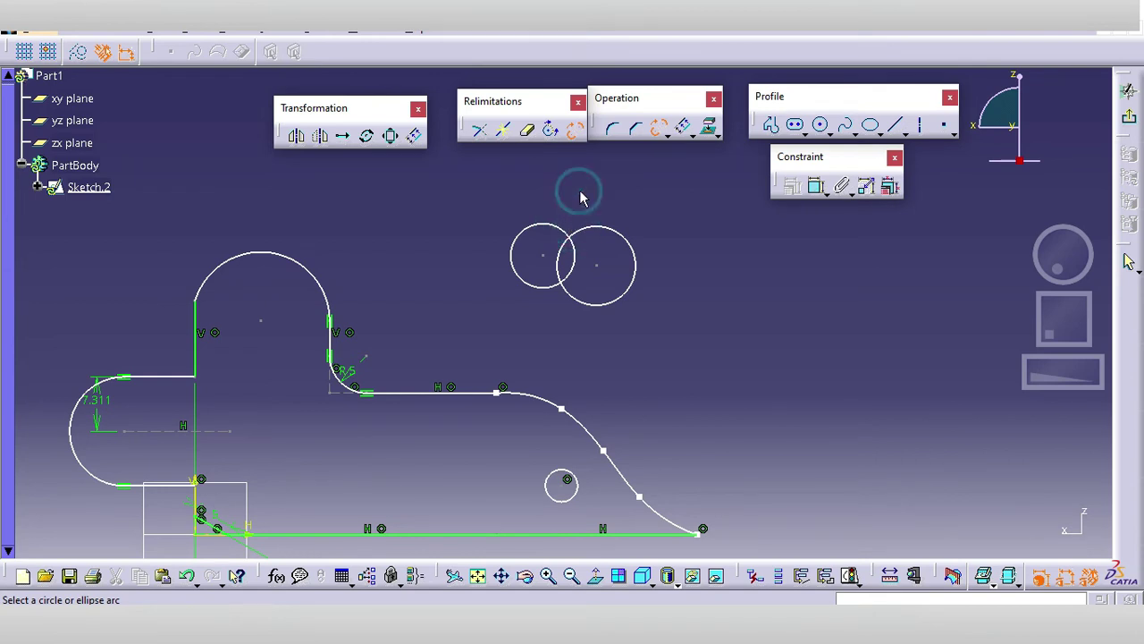
pyautogui.press('Escape')
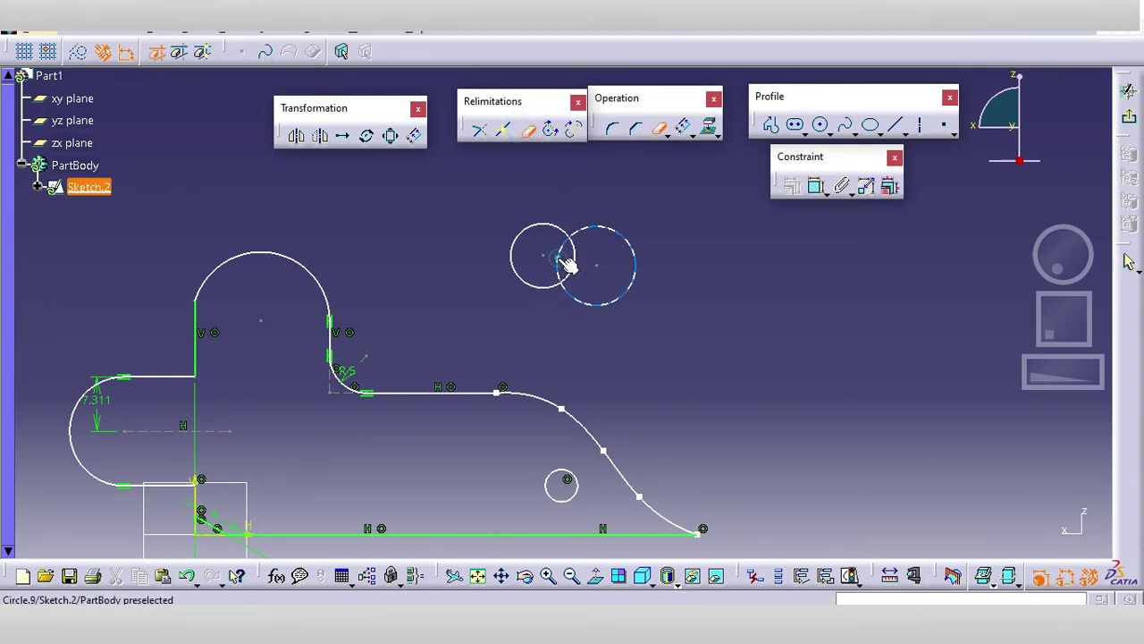
# Step: Quick-trim the overlapping arcs of both circles, leaving only their joined outer outline
pyautogui.click(580, 261)
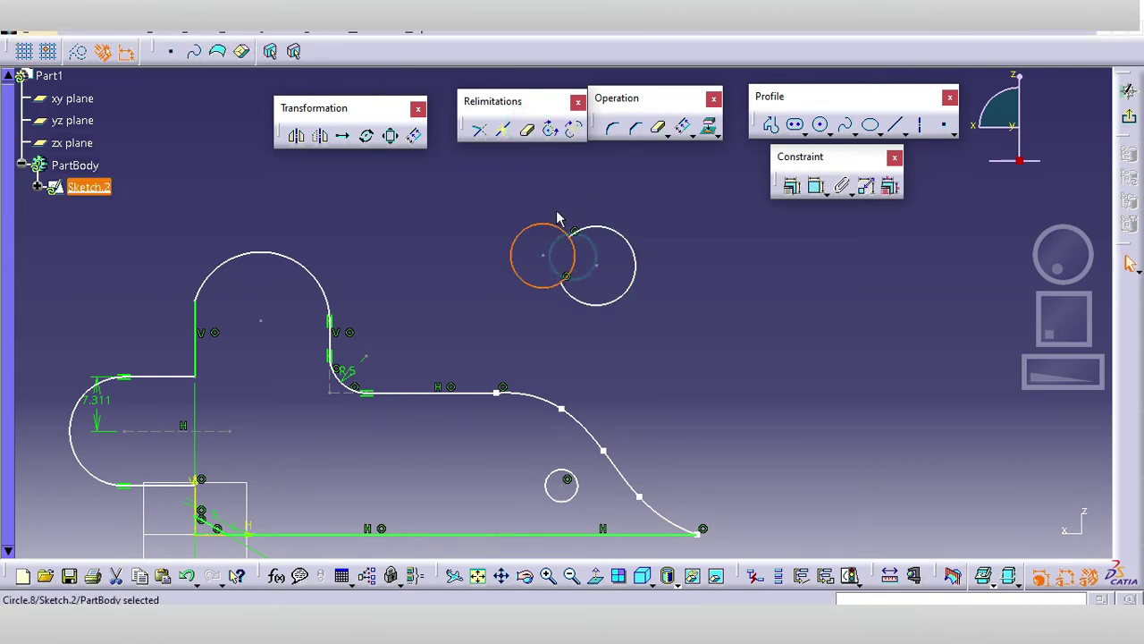
pyautogui.click(527, 129)
pyautogui.click(581, 256)
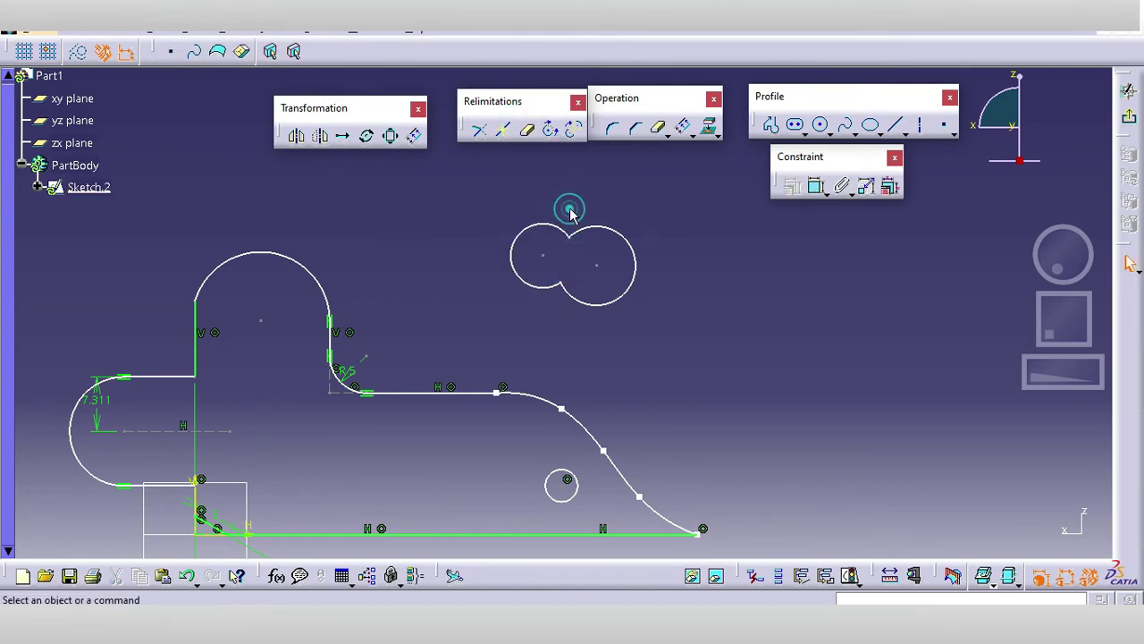
# Step: Replace the larger circle's remaining arc with its complementary arc using Complement, forming a crescent-like shape
pyautogui.moveTo(581, 237); pyautogui.dragTo(562, 169, button='middle')
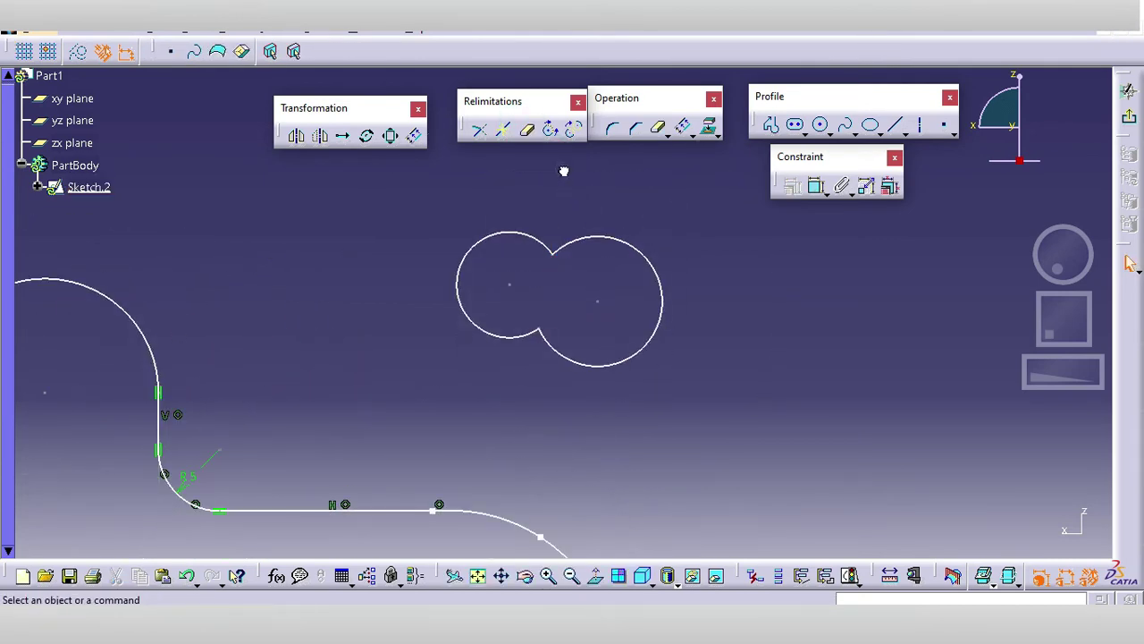
pyautogui.click(575, 130)
pyautogui.click(565, 248)
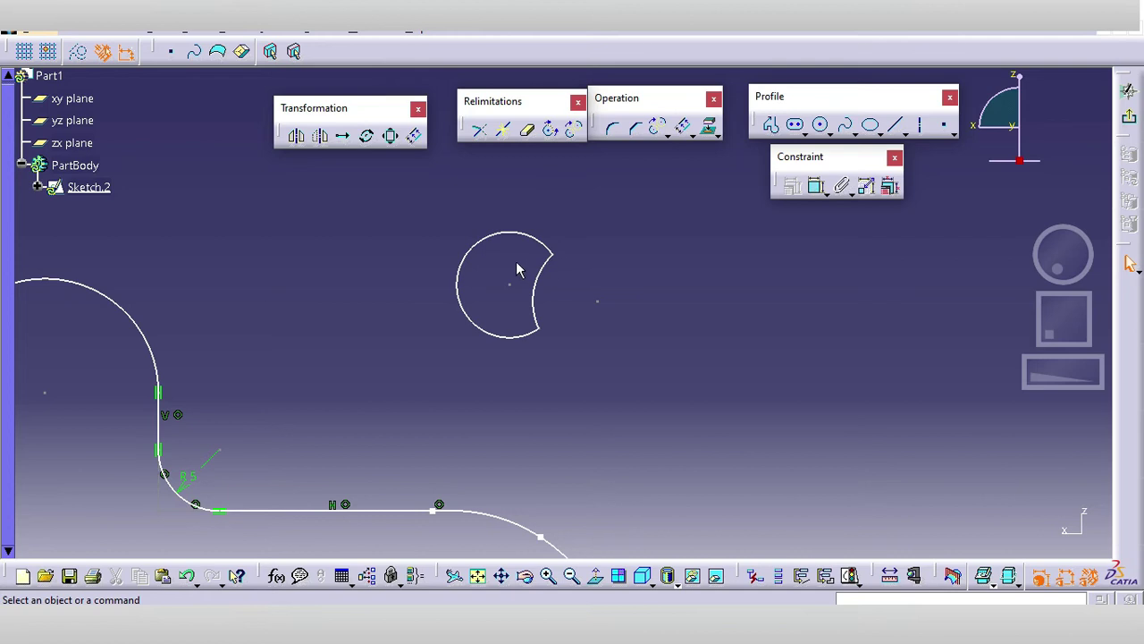
# Step: Delete the crescent-like shape above the spline together with its leftover centre points
pyautogui.moveTo(498, 333); pyautogui.dragTo(481, 314, button='middle')
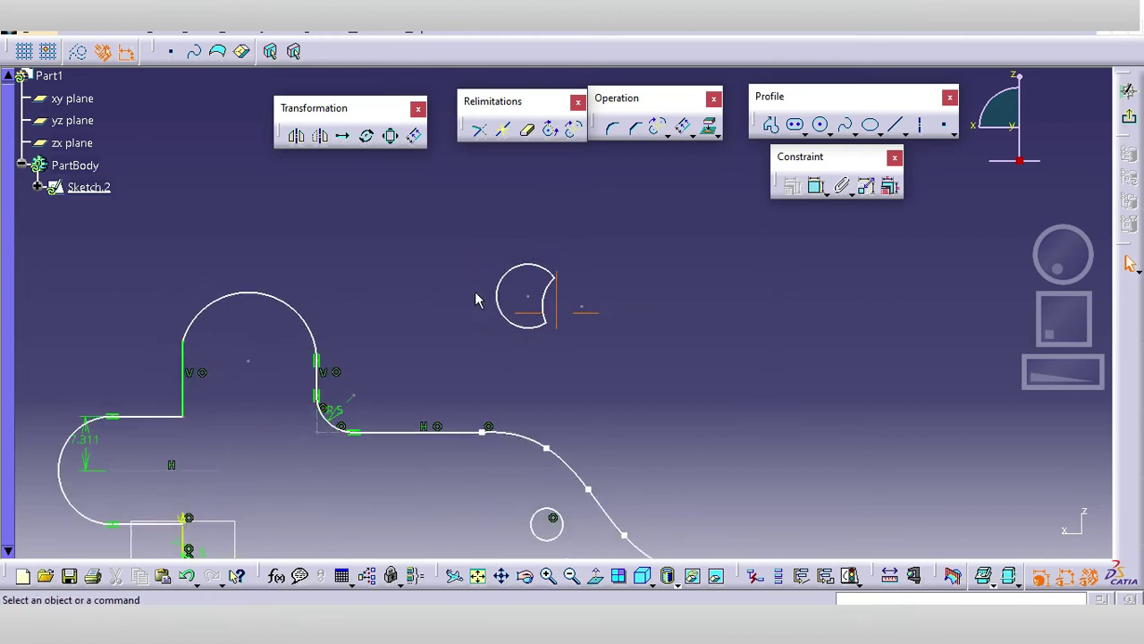
pyautogui.moveTo(470, 247); pyautogui.dragTo(582, 343)
pyautogui.click(584, 345)
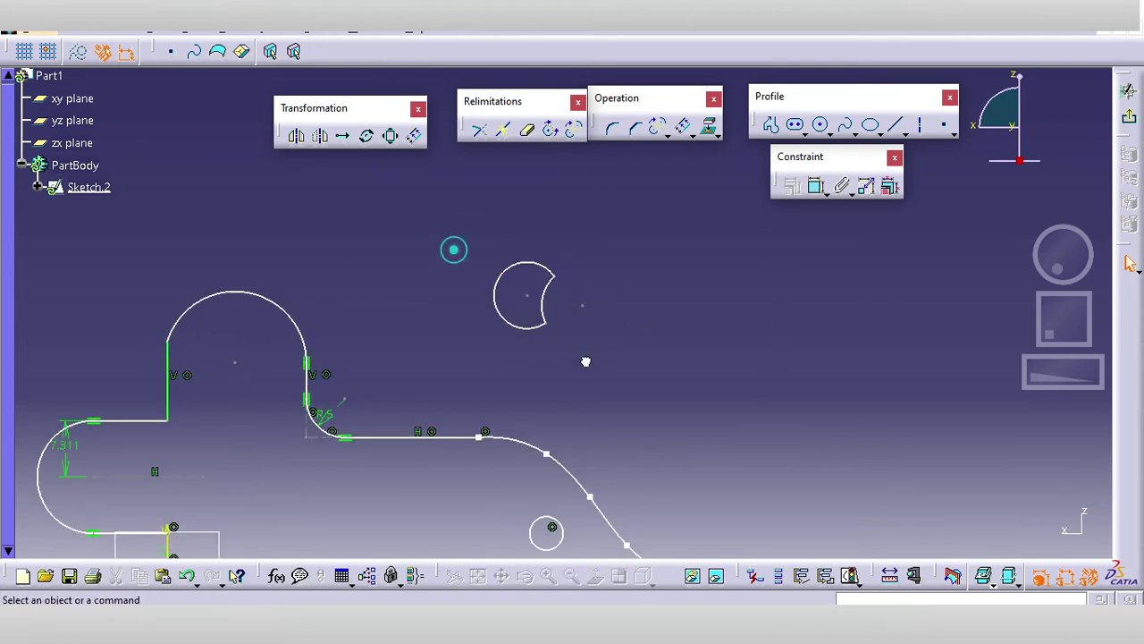
pyautogui.moveTo(452, 248); pyautogui.dragTo(613, 361)
pyautogui.press('Delete')
# Step: Delete the spline and all remaining geometry to empty the sketch
pyautogui.moveTo(607, 366)
pyautogui.mouseDown(button='middle')
pyautogui.moveTo(634, 289)
pyautogui.moveTo(625, 339)
pyautogui.mouseUp(button='middle')
pyautogui.click(590, 333)
pyautogui.press('Delete')
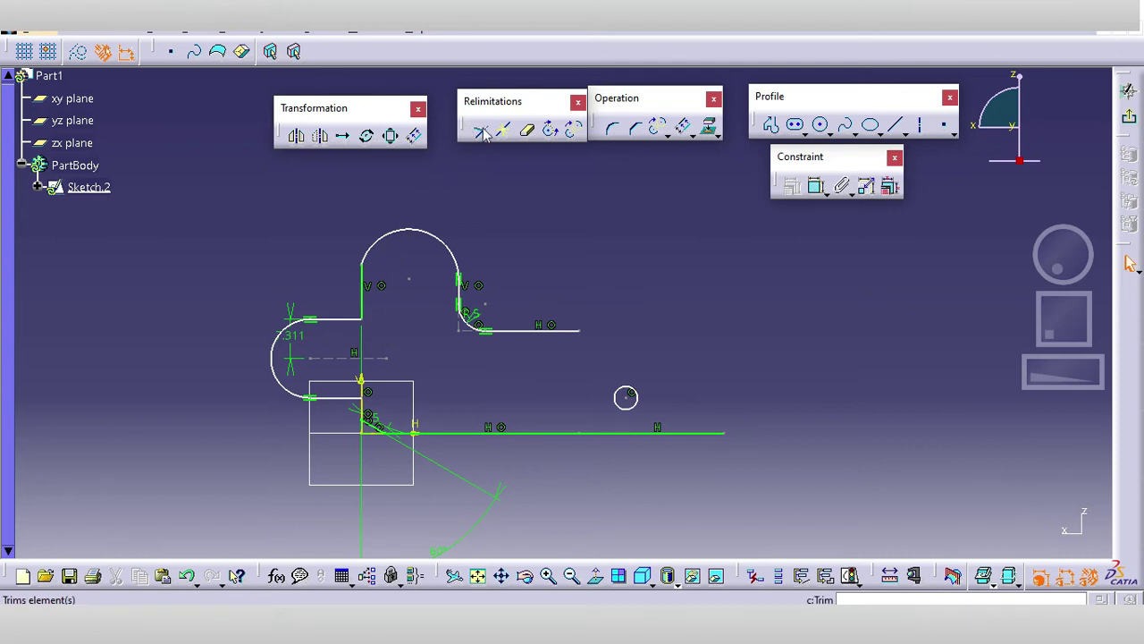
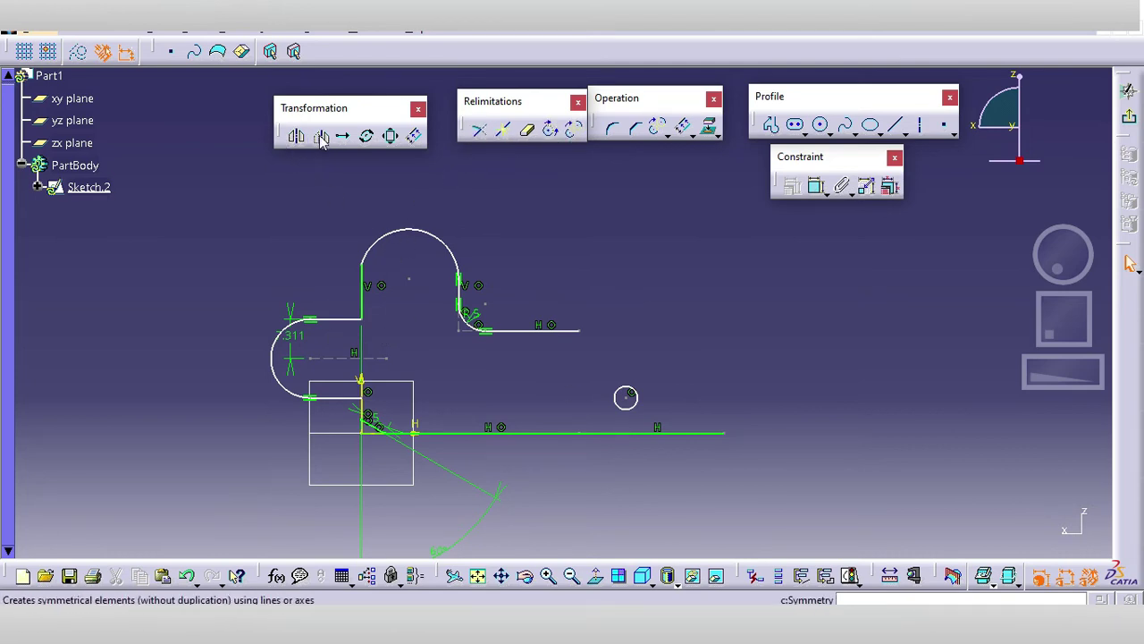
pyautogui.click(225, 227)
pyautogui.hotkey('ctrl', 'a')
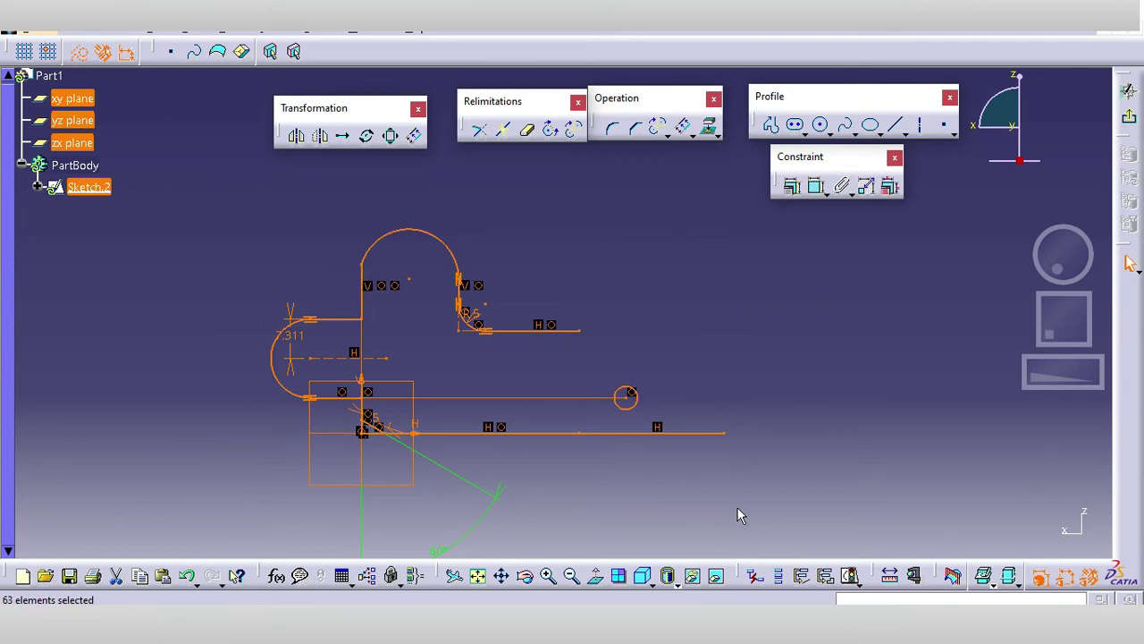
pyautogui.press('Delete')
# Step: Draw a circle on the left side of the sketch origin, centred on the horizontal axis
pyautogui.moveTo(690, 396); pyautogui.dragTo(790, 309, button='middle')
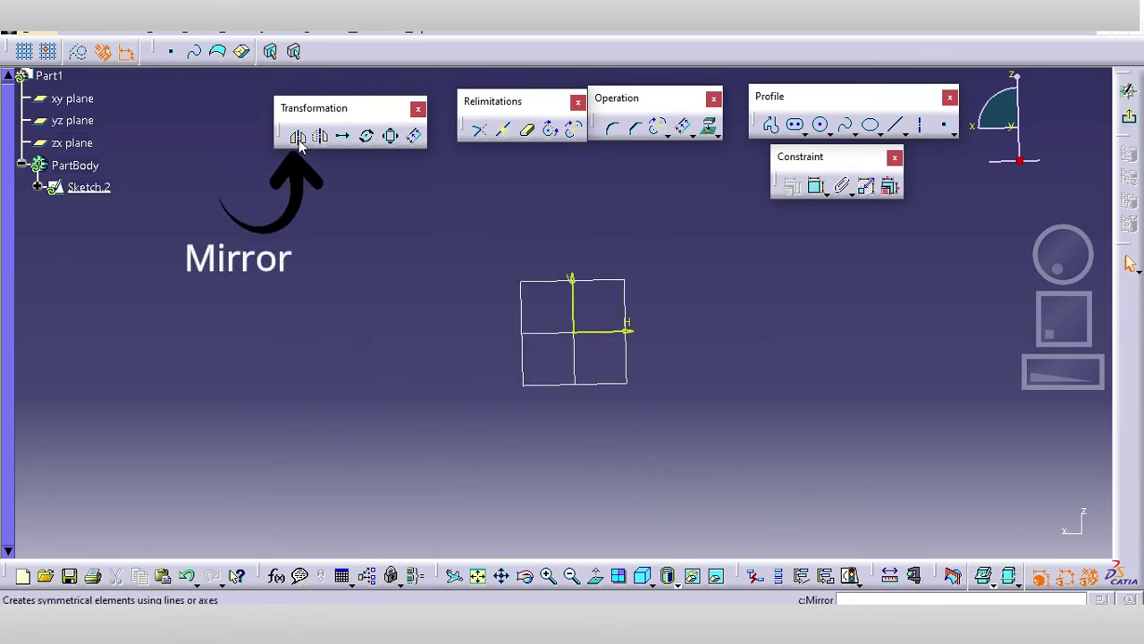
pyautogui.click(478, 577)
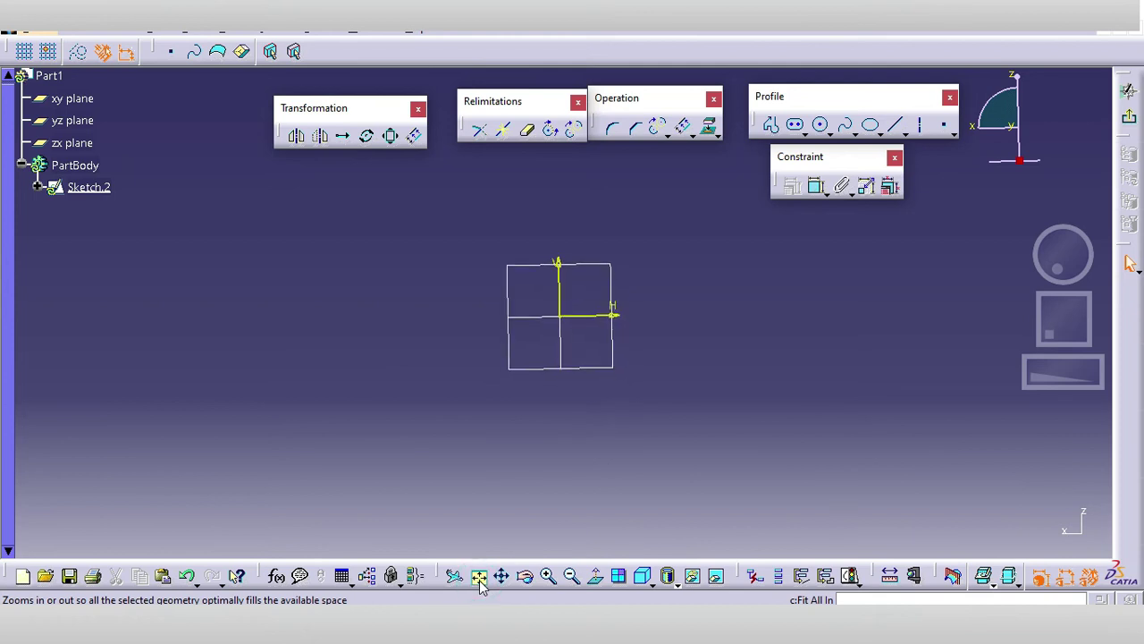
pyautogui.click(588, 575)
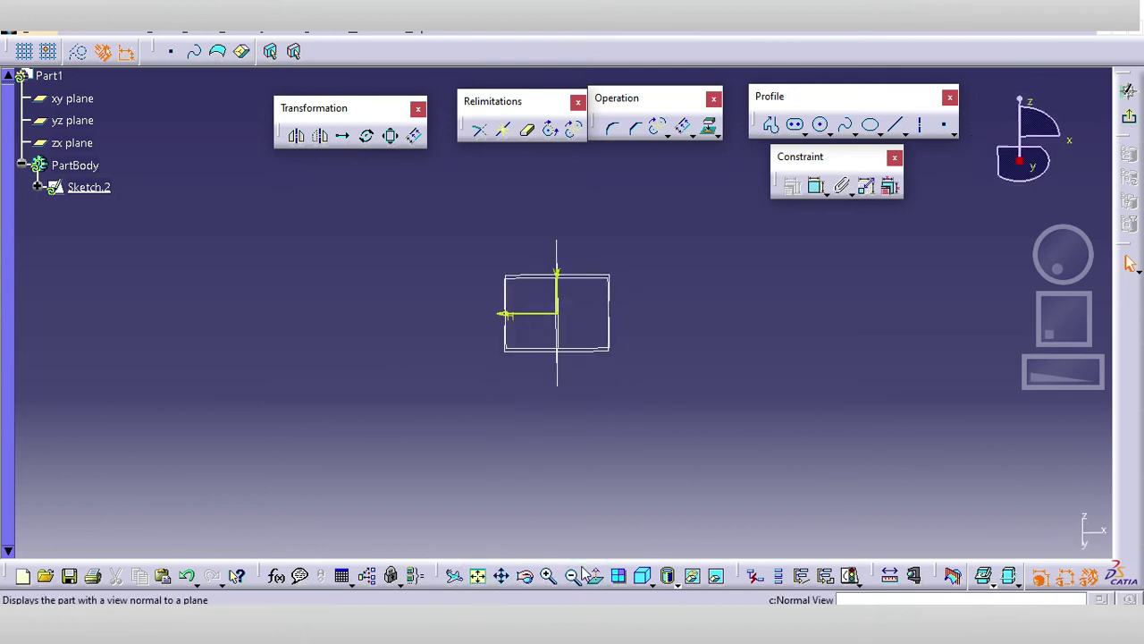
pyautogui.click(820, 124)
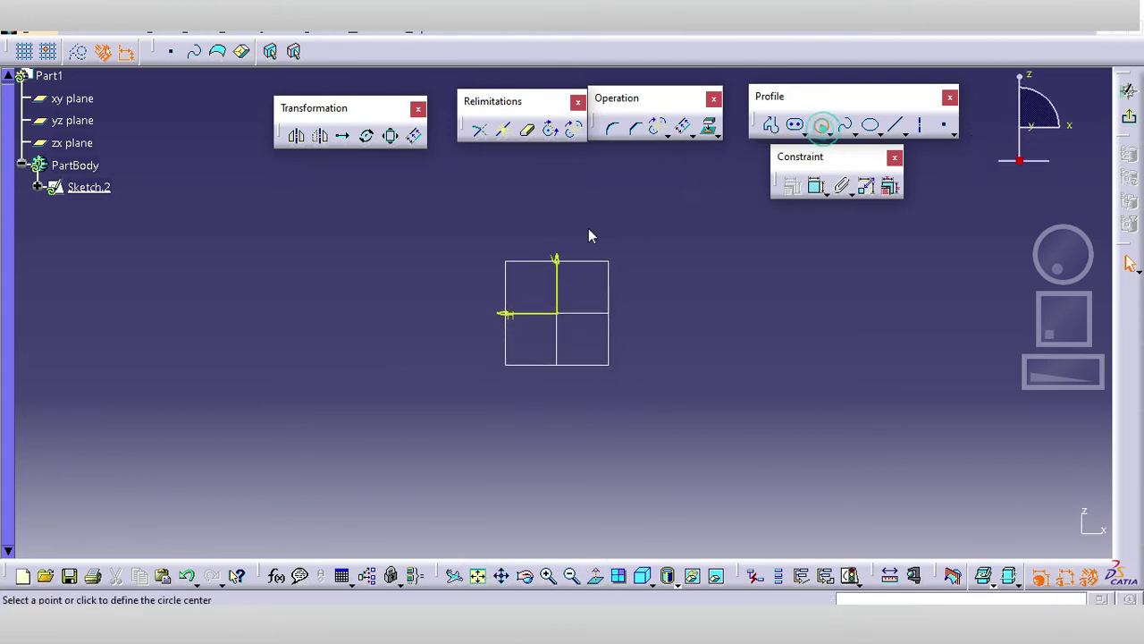
pyautogui.click(446, 308)
pyautogui.click(450, 264)
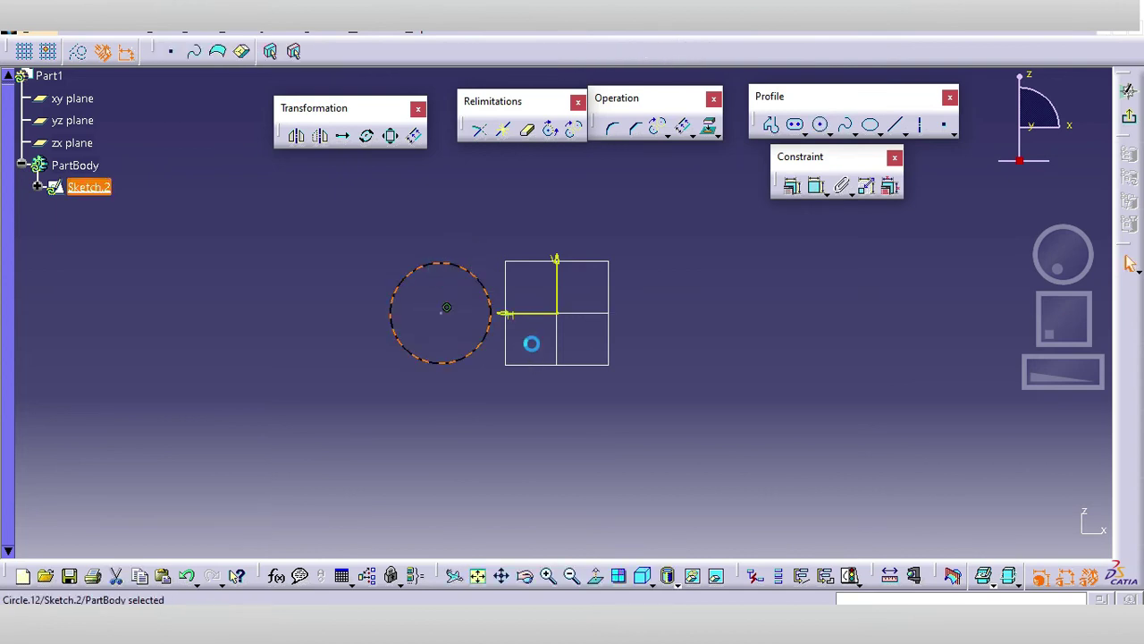
pyautogui.click(530, 359)
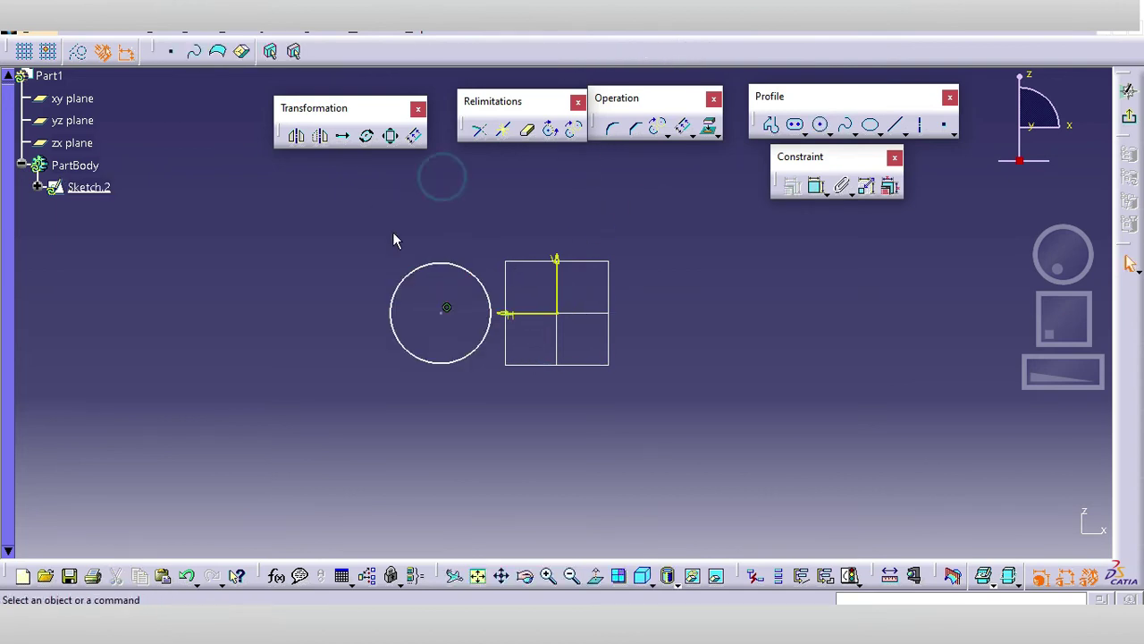
# Step: Mirror the circle about the sketch's vertical axis
pyautogui.click(425, 270)
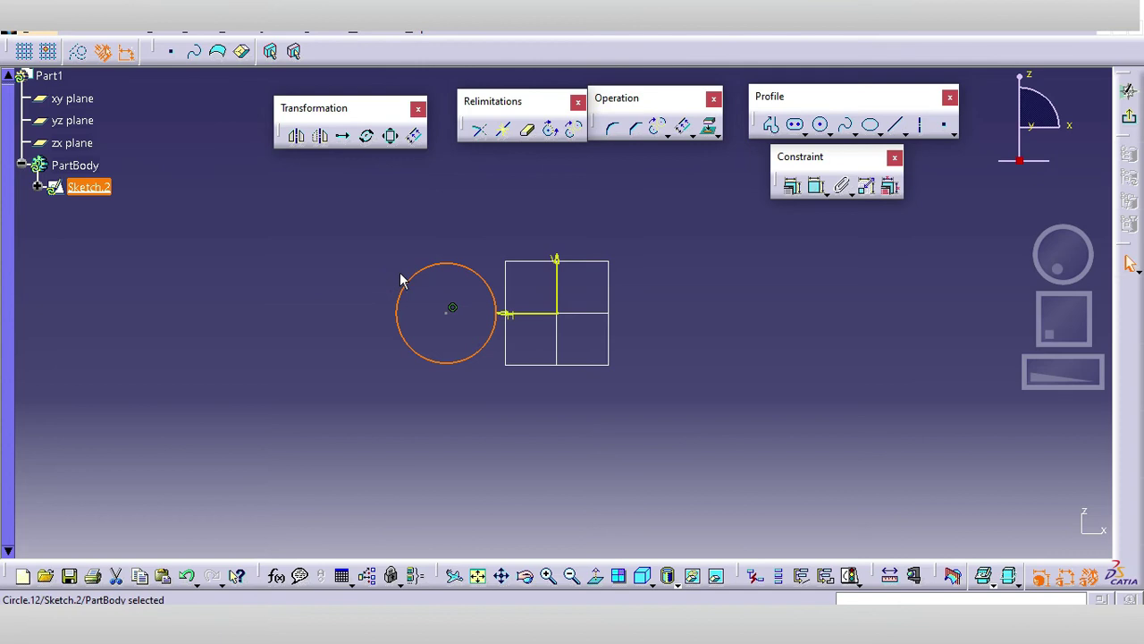
pyautogui.click(297, 135)
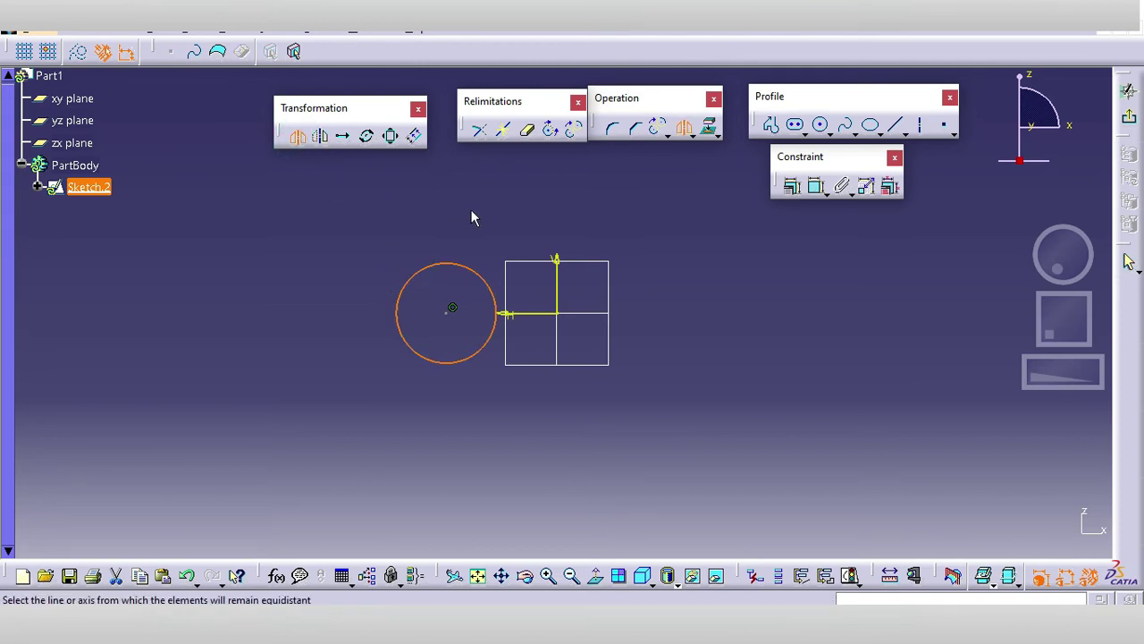
pyautogui.click(556, 258)
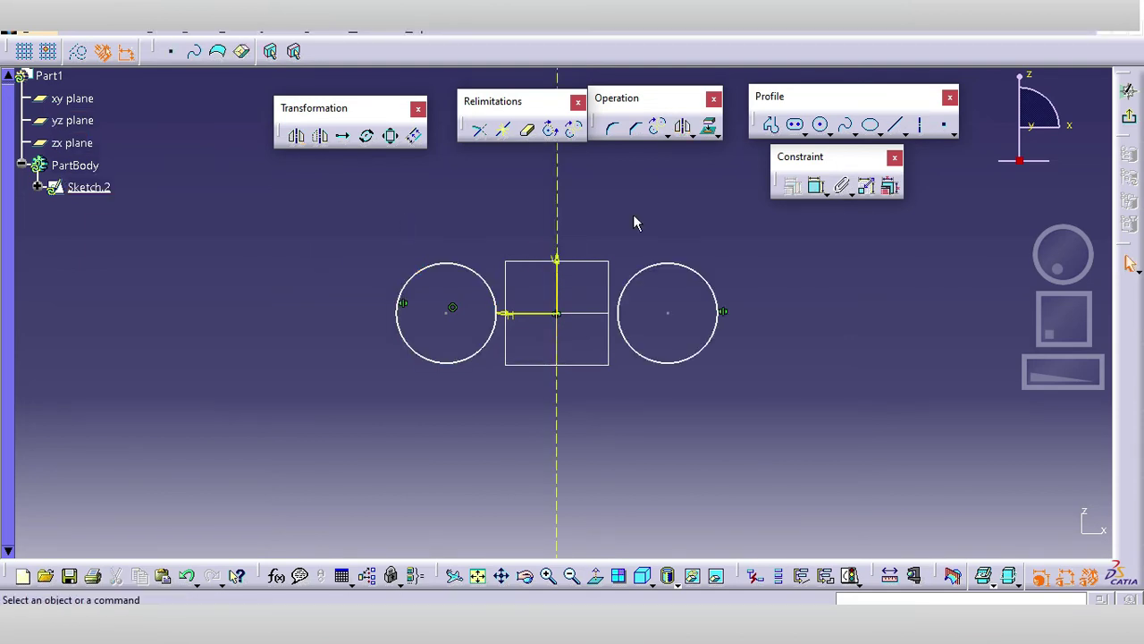
pyautogui.moveTo(554, 241); pyautogui.dragTo(548, 274, button='middle')
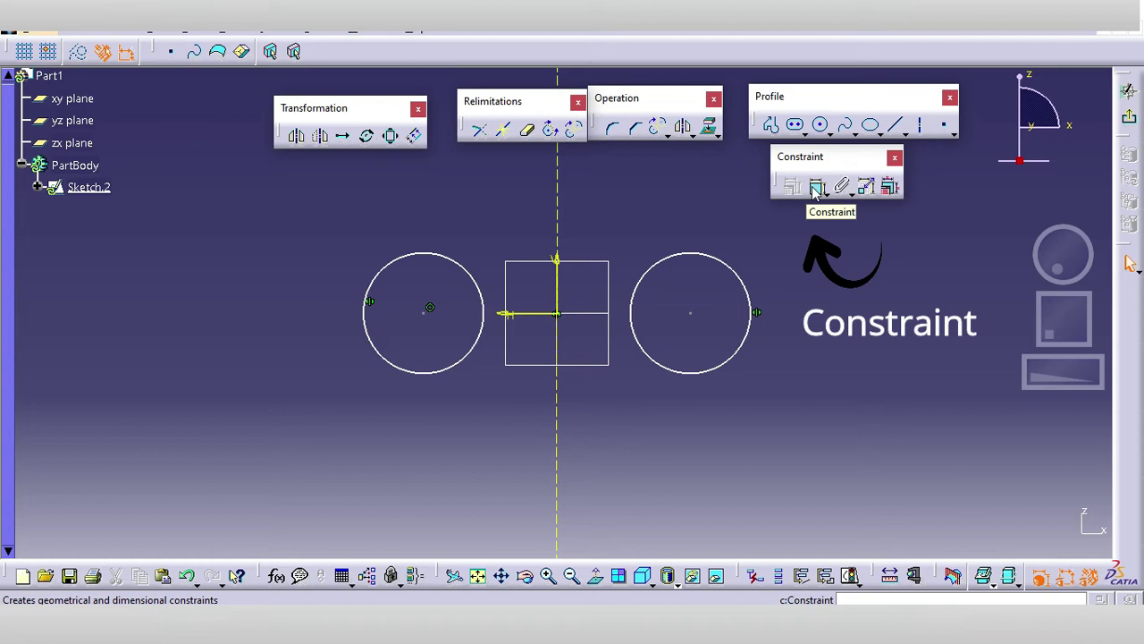
# Step: Dimension the distance from the original circle's centre to the vertical mirror axis
pyautogui.click(816, 188)
pyautogui.click(430, 309)
pyautogui.click(557, 224)
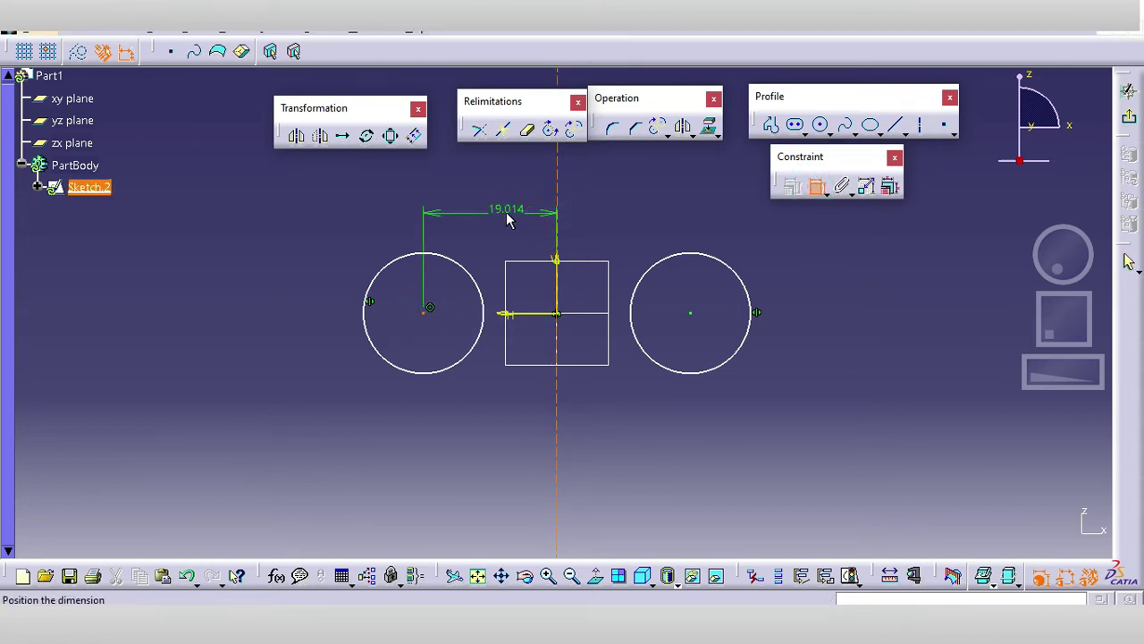
pyautogui.click(505, 214)
# Step: Try to dimension the distance from the mirrored circle's centre to the vertical mirror axis
pyautogui.click(690, 312)
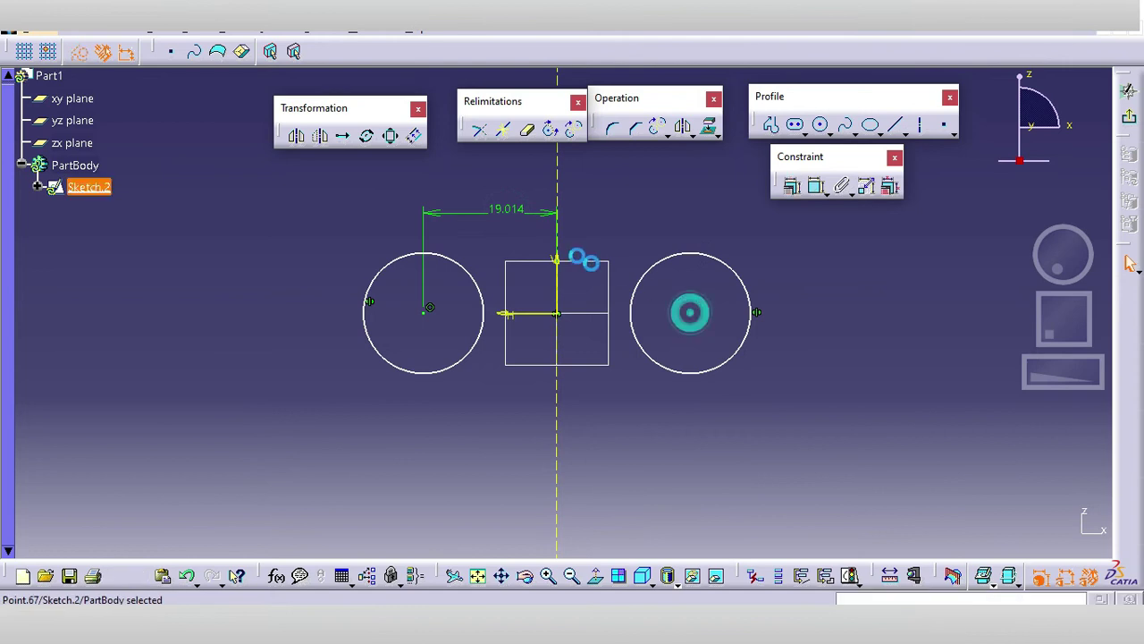
pyautogui.click(557, 226)
pyautogui.click(817, 187)
pyautogui.click(691, 312)
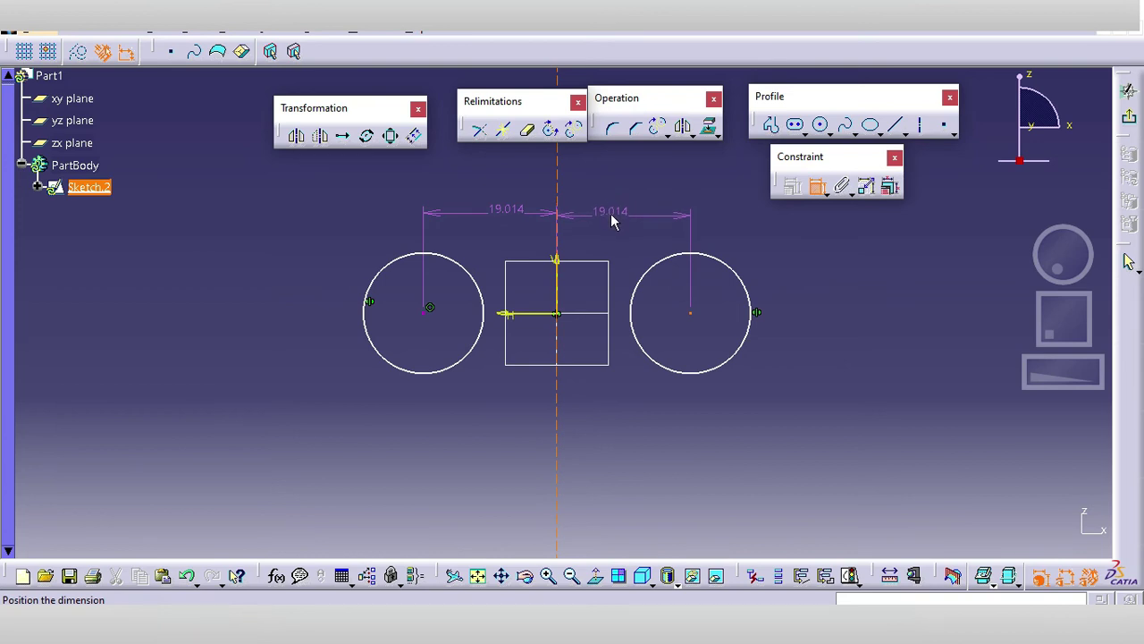
pyautogui.click(608, 229)
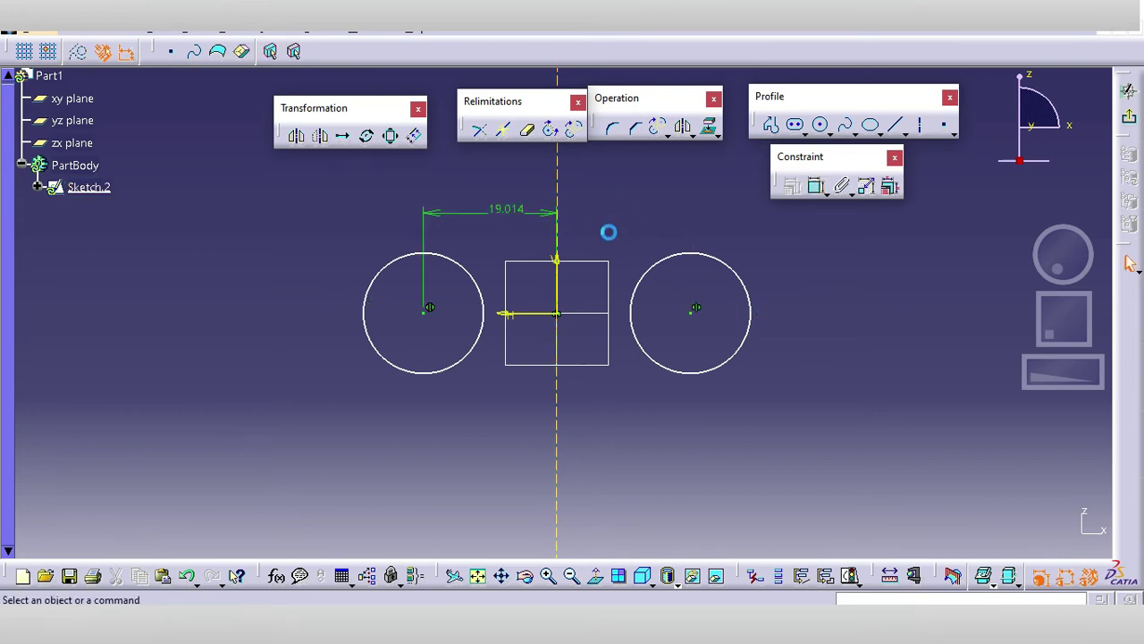
# Step: Delete the remaining centre-to-axis dimension and the mirrored circle
pyautogui.click(508, 211)
pyautogui.press('Delete')
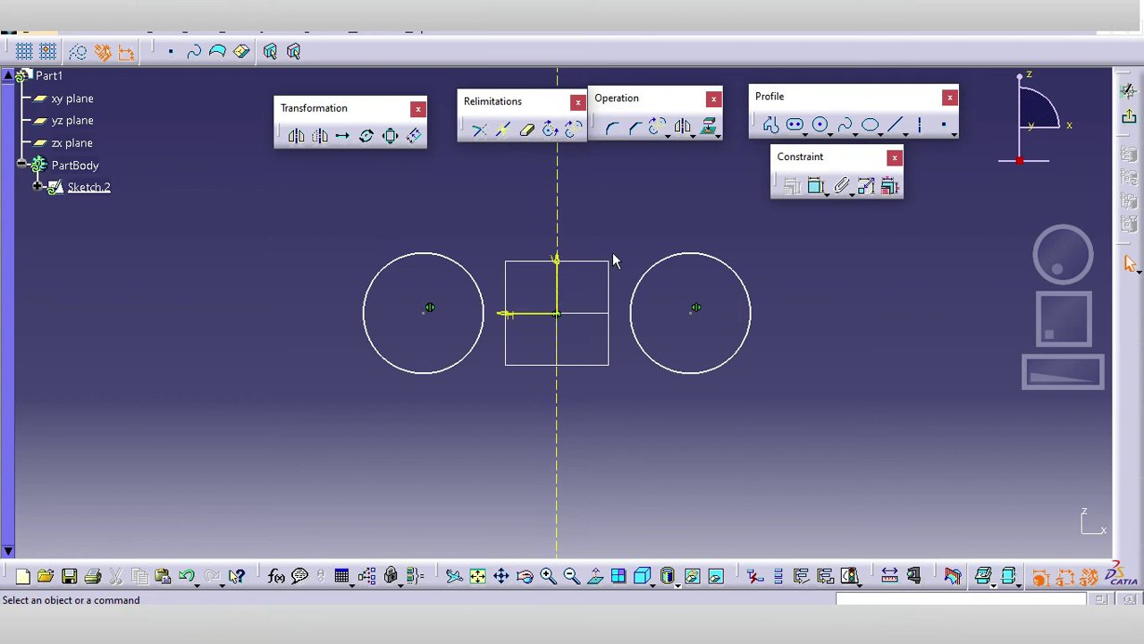
pyautogui.click(659, 260)
pyautogui.press('Delete')
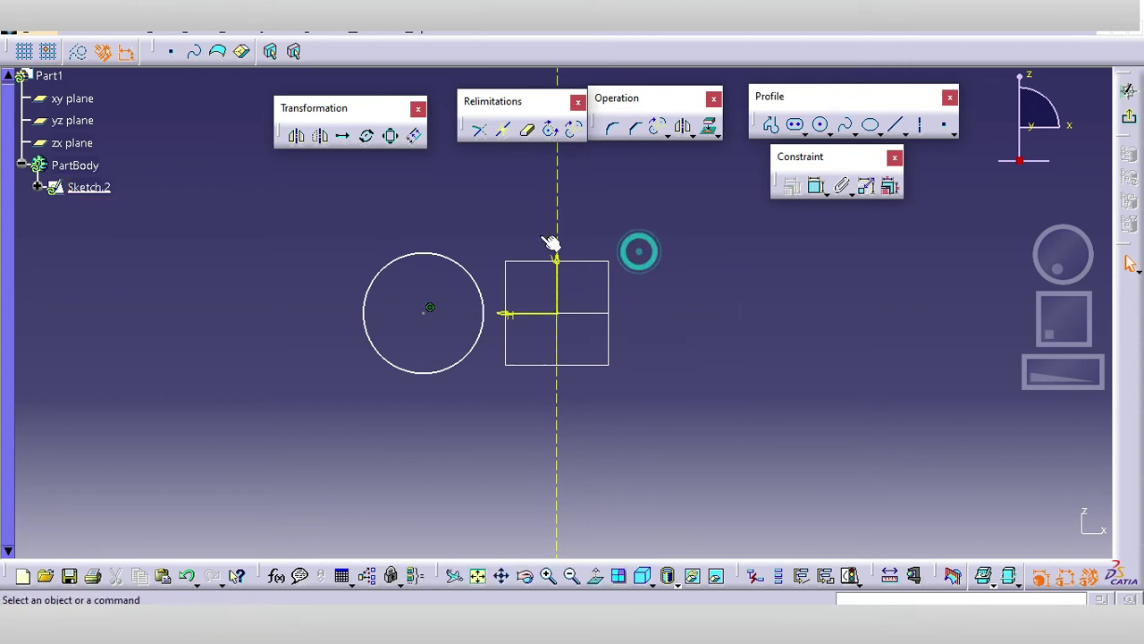
# Step: Flip the circle across the vertical axis line with Symmetry, without duplicating it, and delete the axis line
pyautogui.click(321, 136)
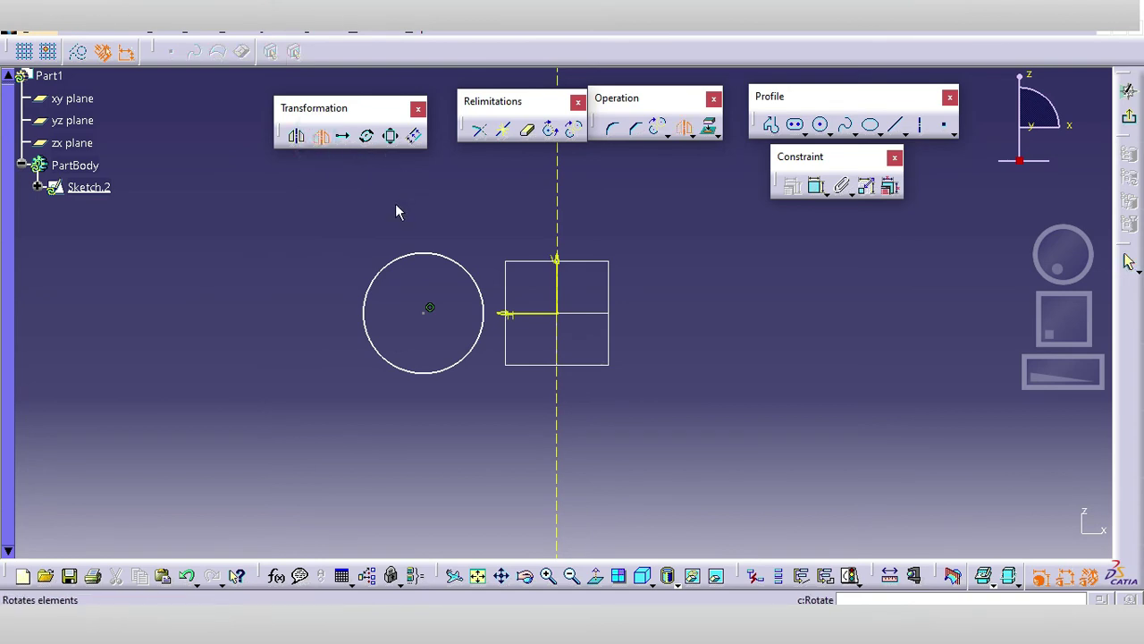
pyautogui.click(461, 257)
pyautogui.click(557, 192)
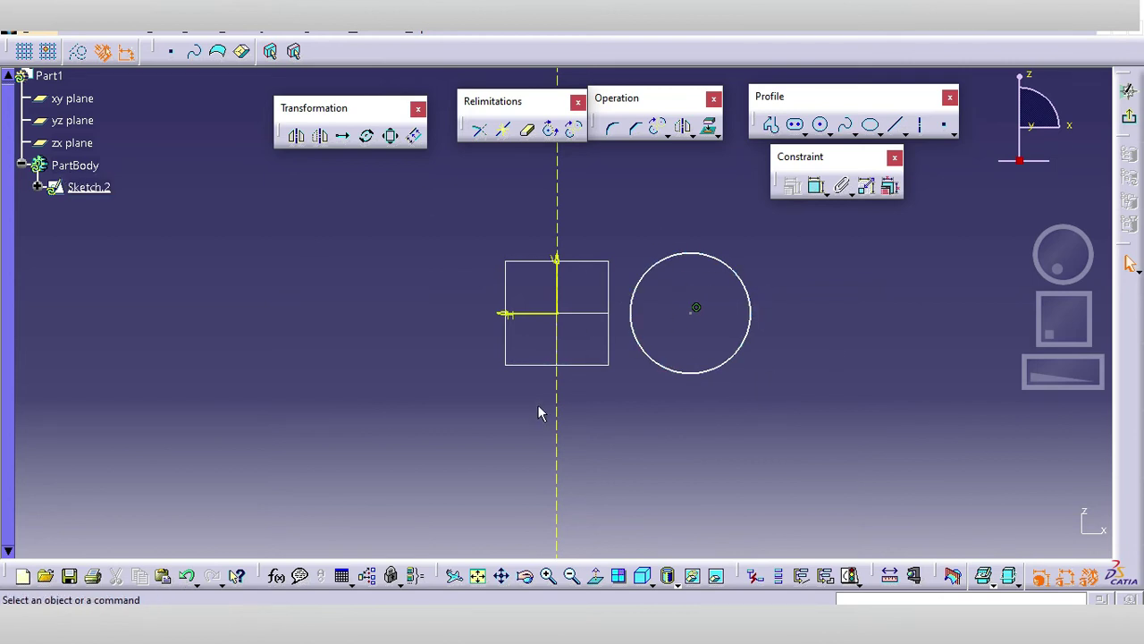
pyautogui.click(559, 168)
pyautogui.press('Delete')
# Step: Translate the circle horizontally from its centre across the square in duplicate mode, with 5 instances spaced 25 mm apart
pyautogui.click(344, 137)
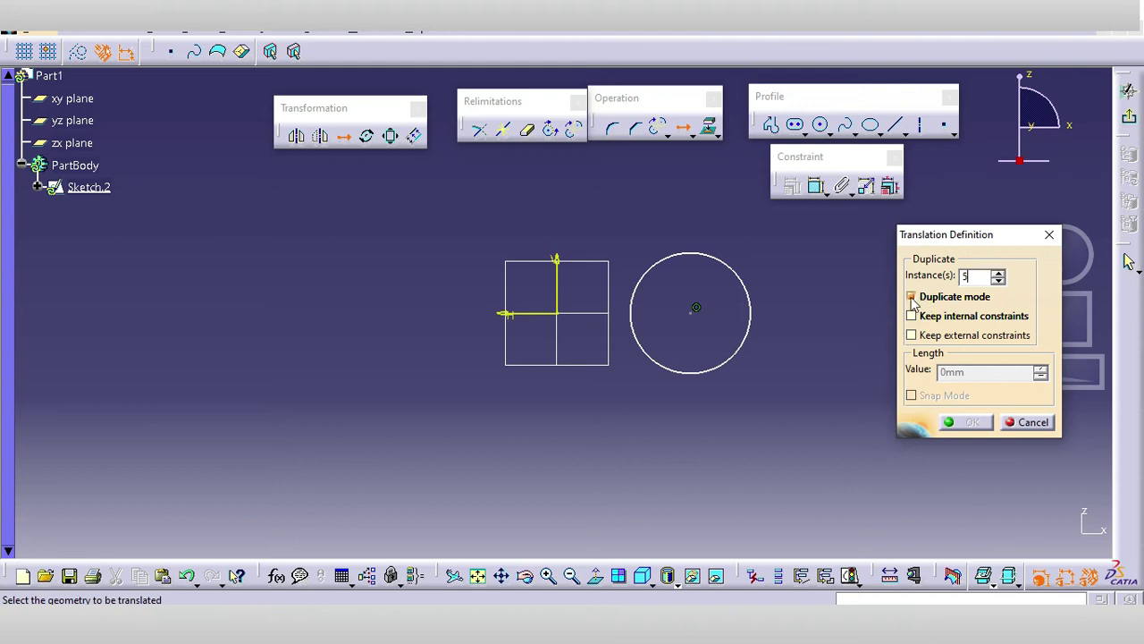
pyautogui.click(911, 298)
pyautogui.click(914, 299)
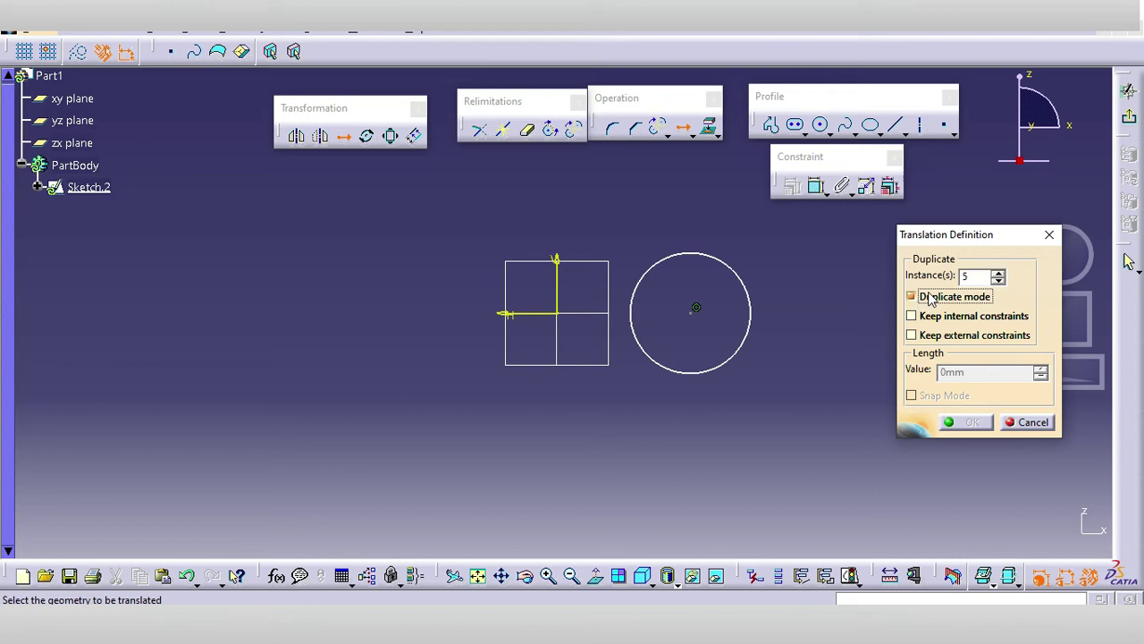
pyautogui.click(732, 368)
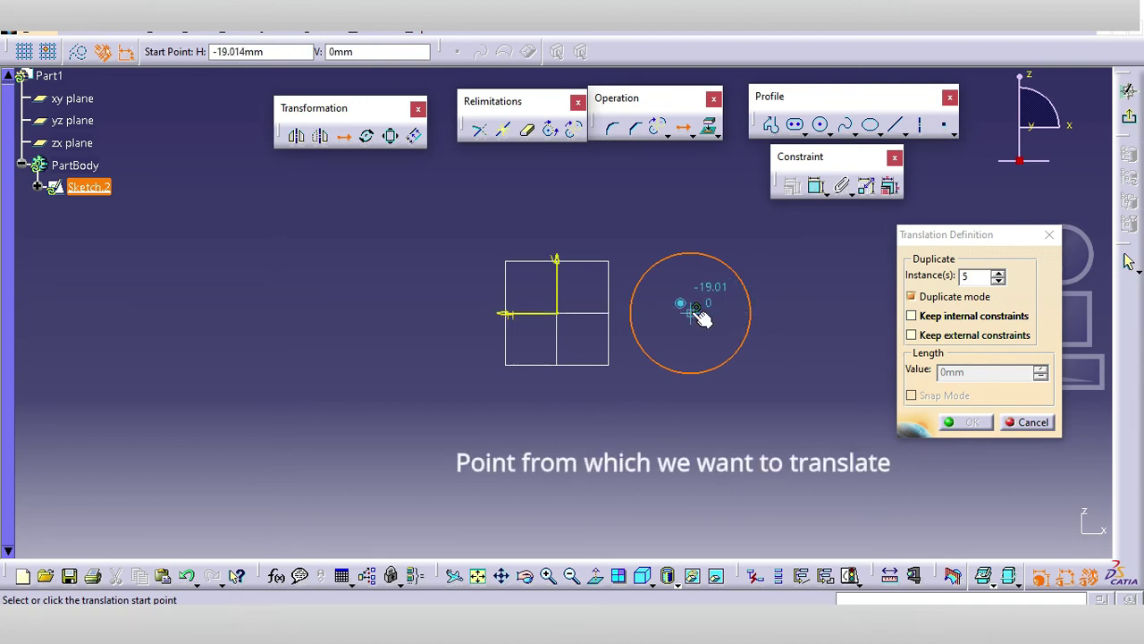
pyautogui.click(697, 309)
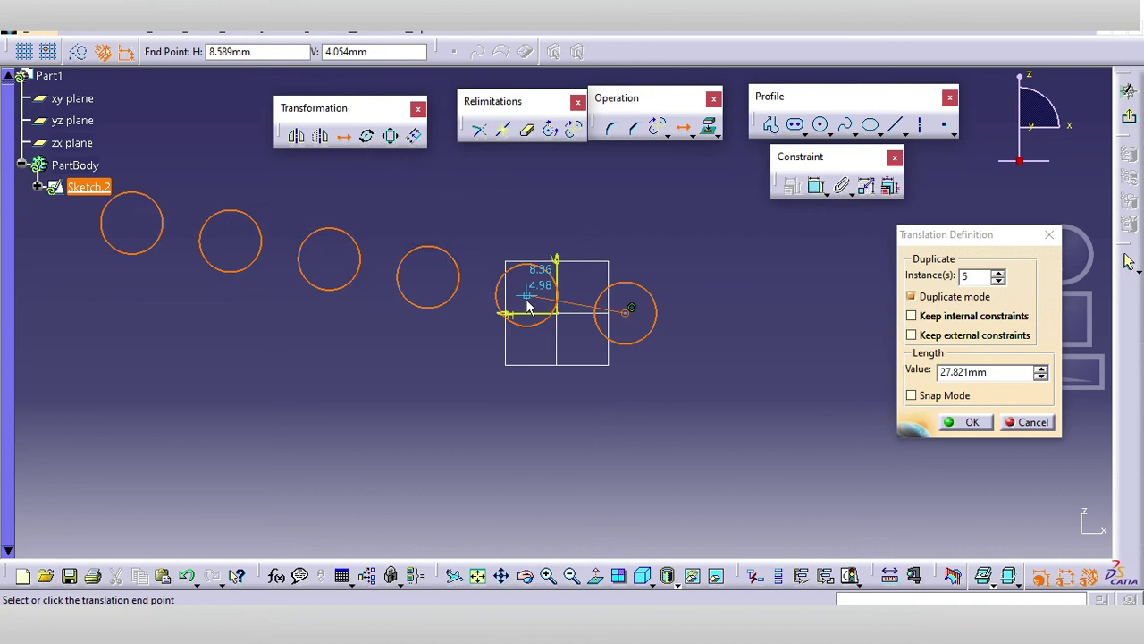
pyautogui.doubleClick(993, 373)
pyautogui.write('25')
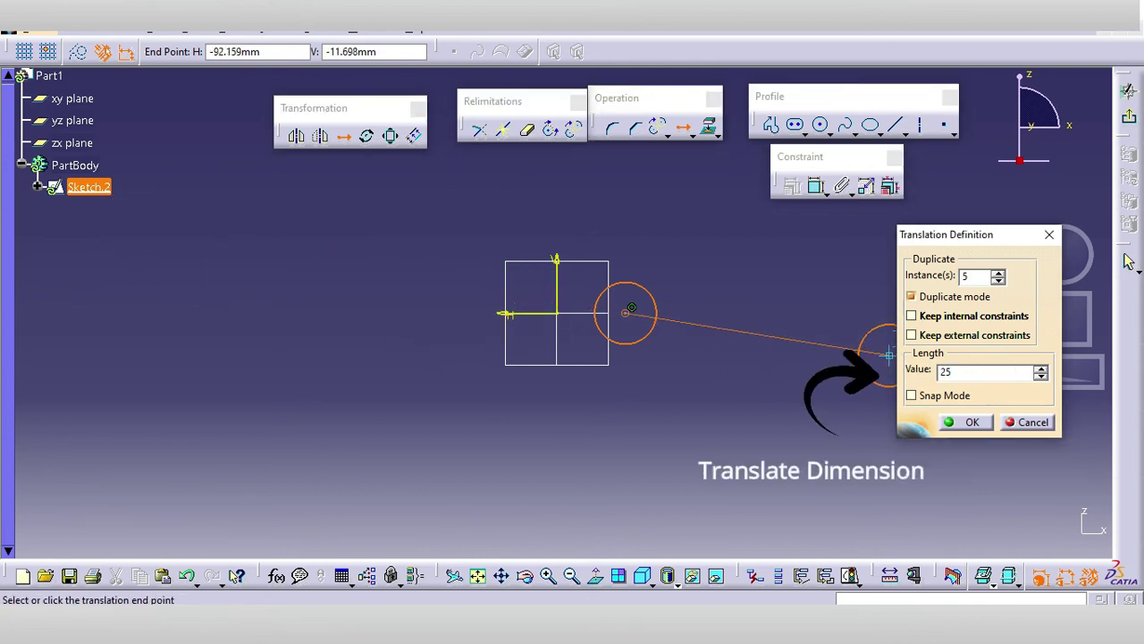
pyautogui.press('Return')
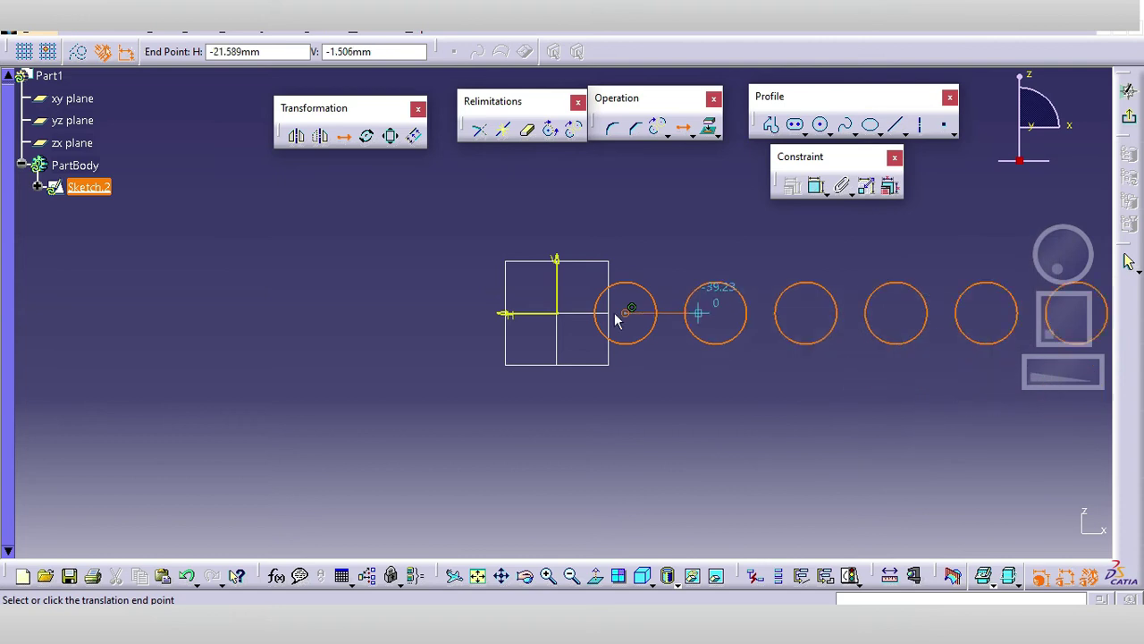
pyautogui.click(466, 313)
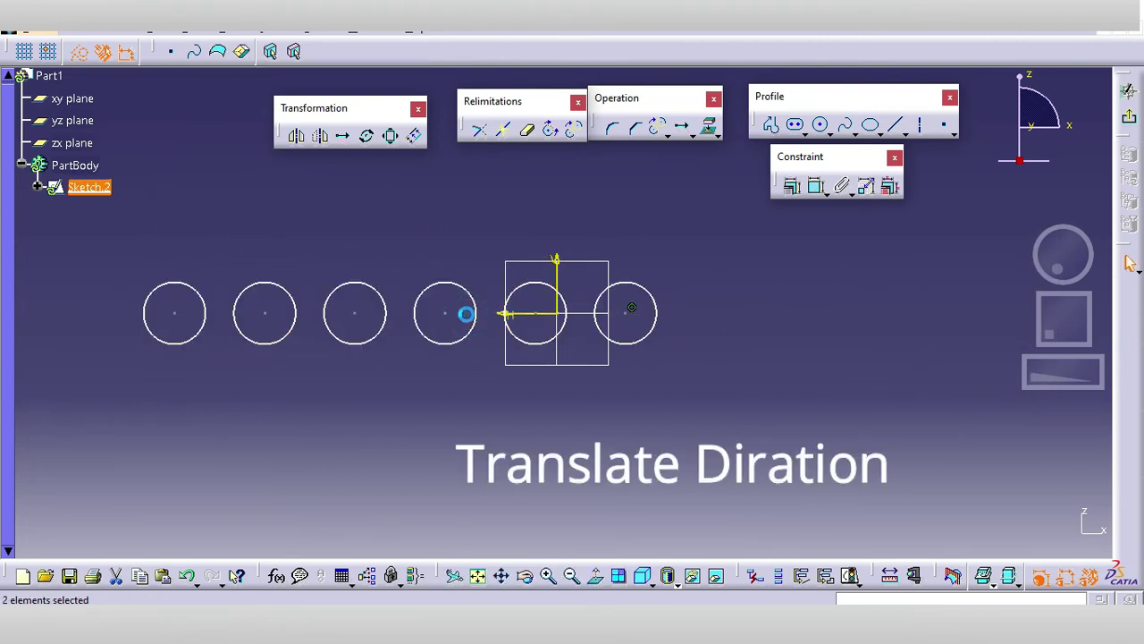
# Step: Draw a horizontal axis line about 169 mm long above the row of six circles
pyautogui.moveTo(464, 336)
pyautogui.mouseDown(button='middle')
pyautogui.moveTo(624, 364)
pyautogui.moveTo(632, 375)
pyautogui.moveTo(554, 358)
pyautogui.mouseUp(button='middle')
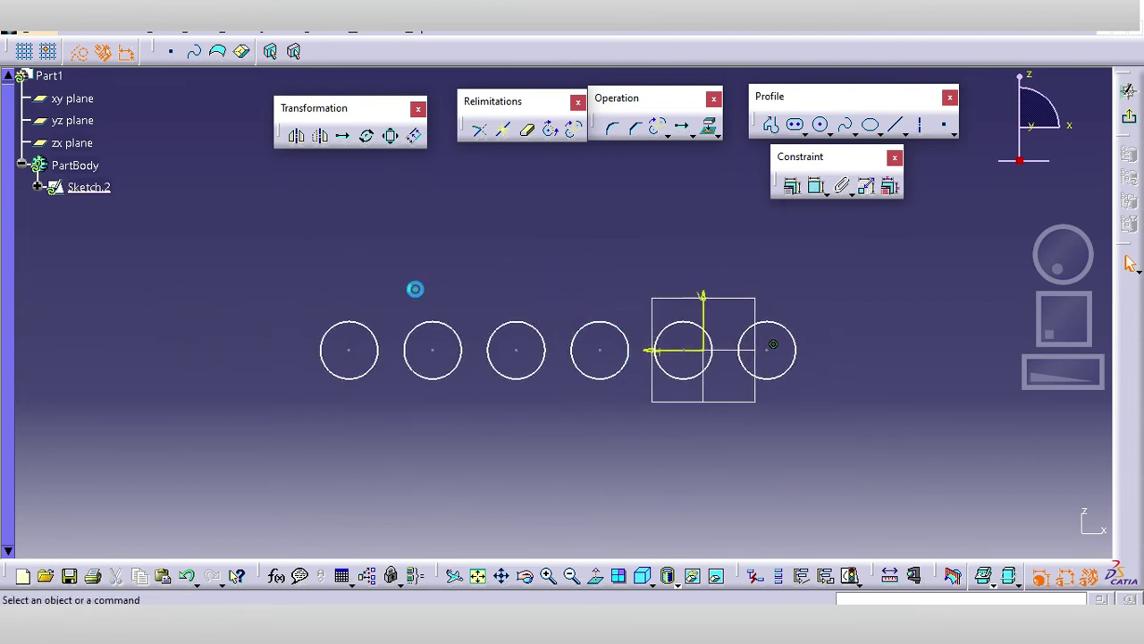
pyautogui.moveTo(298, 288); pyautogui.dragTo(839, 429)
pyautogui.click(843, 325)
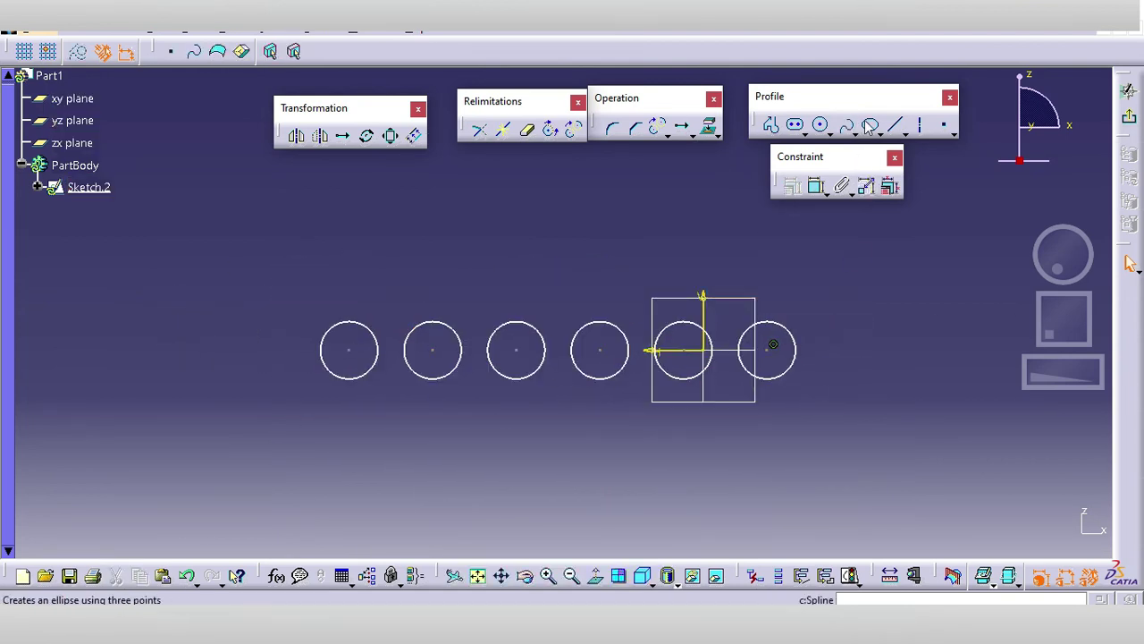
pyautogui.click(895, 126)
pyautogui.click(922, 126)
pyautogui.click(286, 260)
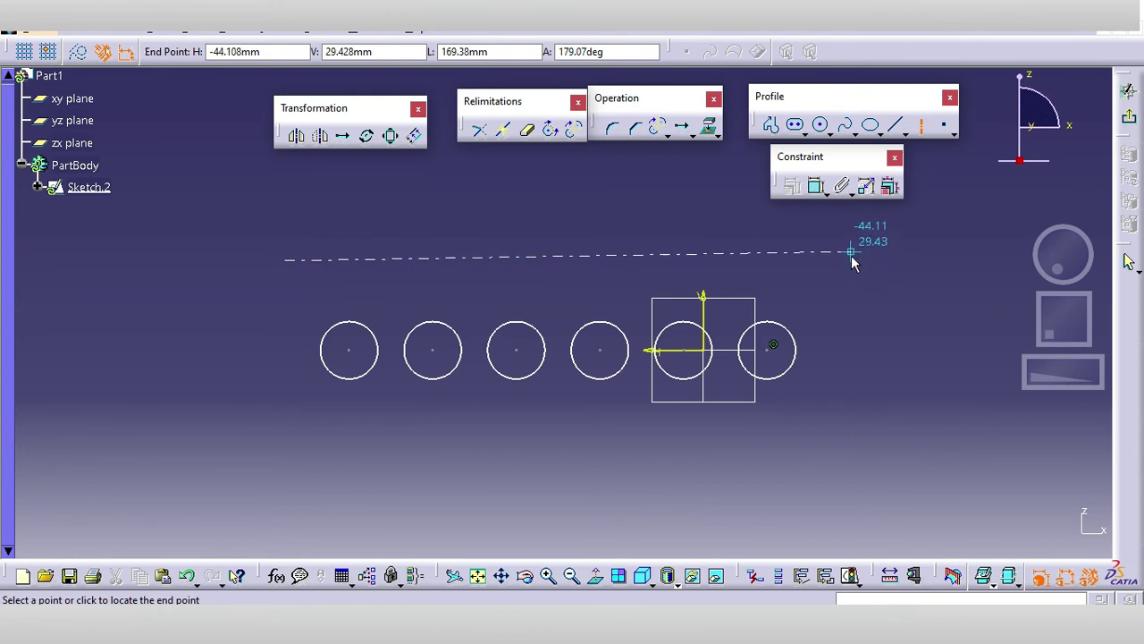
pyautogui.click(851, 261)
pyautogui.click(881, 417)
# Step: Mirror the row of six circles across the horizontal axis line
pyautogui.moveTo(286, 307); pyautogui.dragTo(837, 418)
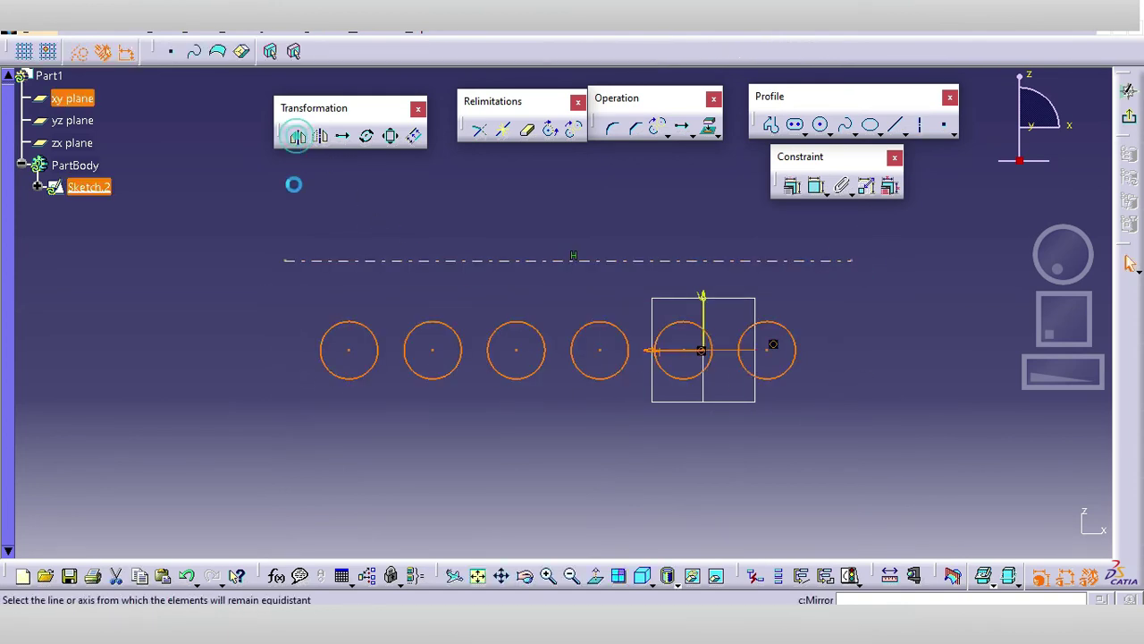
pyautogui.click(296, 134)
pyautogui.click(308, 261)
pyautogui.moveTo(536, 260); pyautogui.dragTo(543, 324, button='middle')
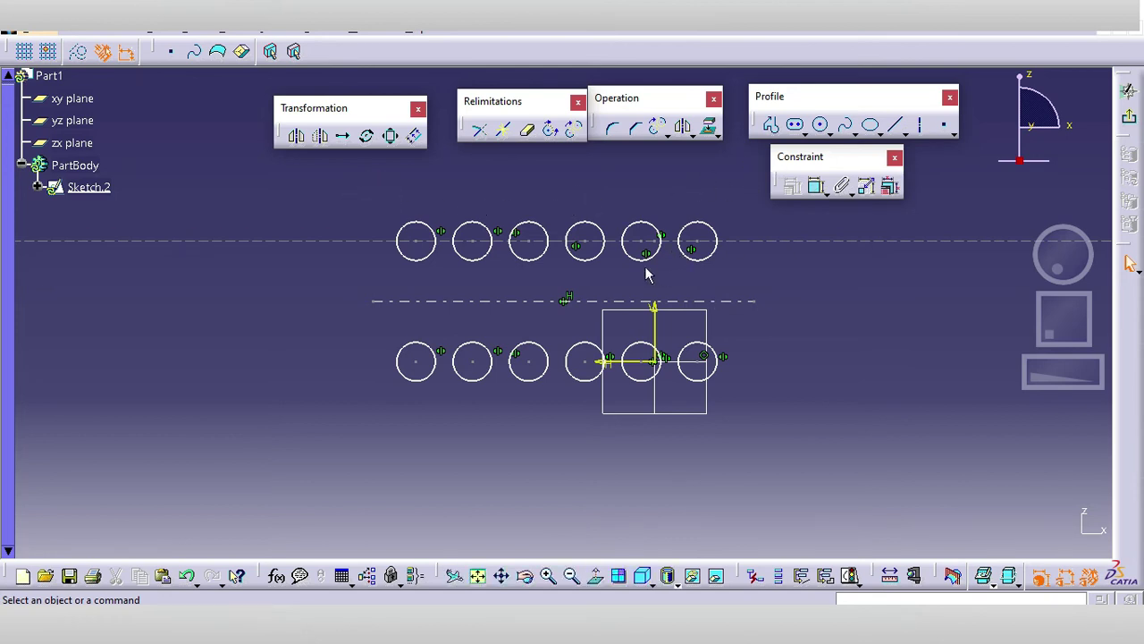
# Step: Draw an elongated hole centred along the horizontal axis line, with a radius of about 40.6 mm, enclosing both rows of circles
pyautogui.click(795, 125)
pyautogui.click(383, 300)
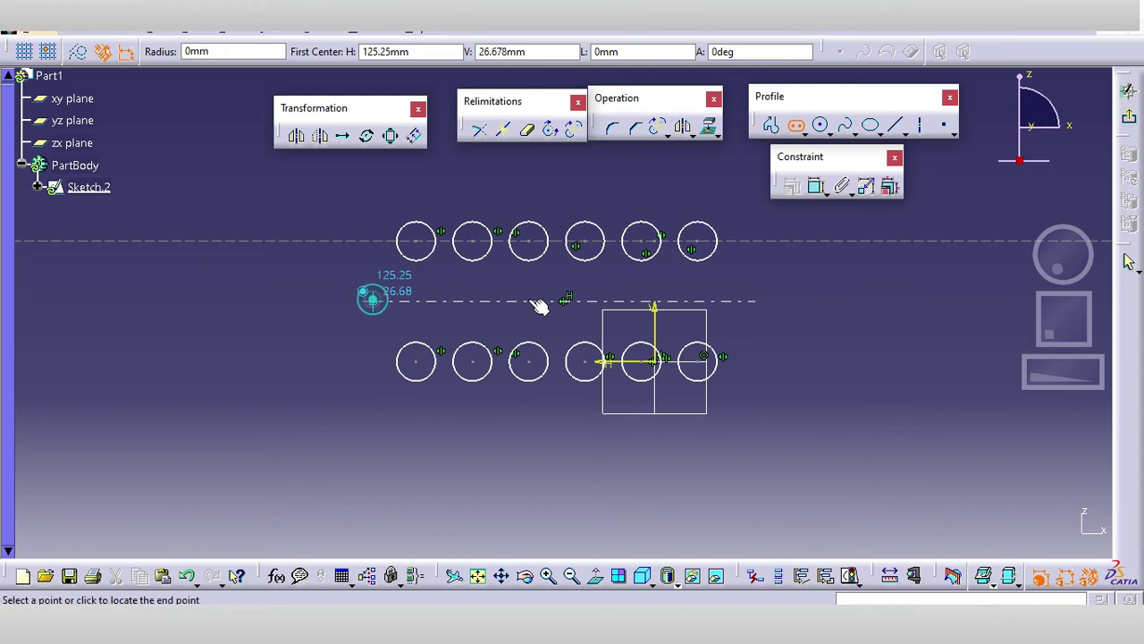
pyautogui.click(755, 302)
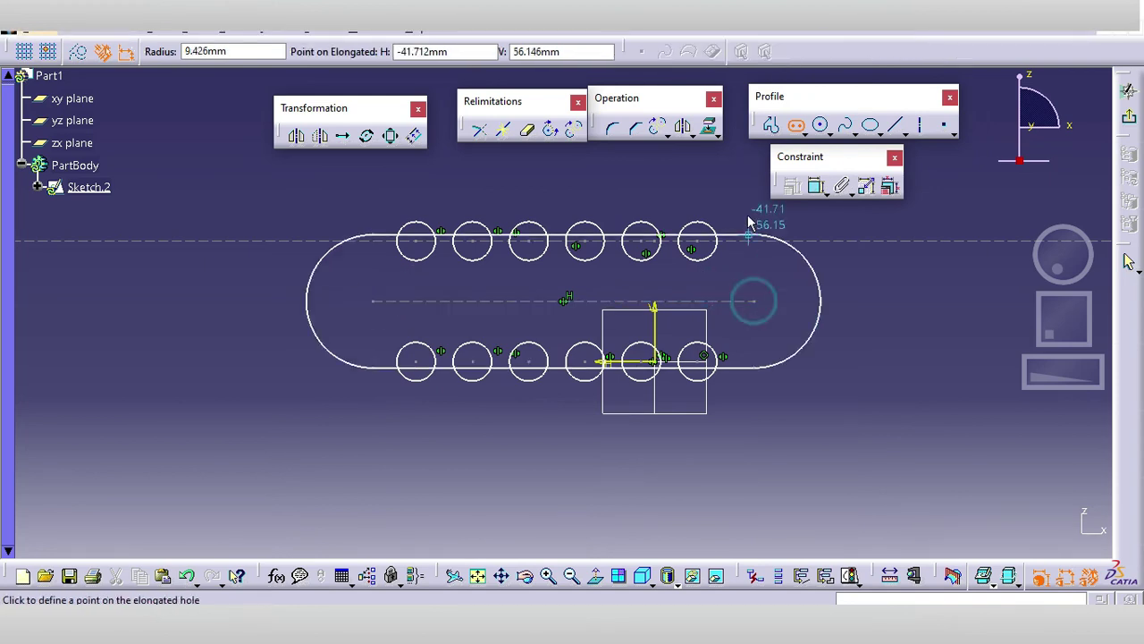
pyautogui.click(749, 217)
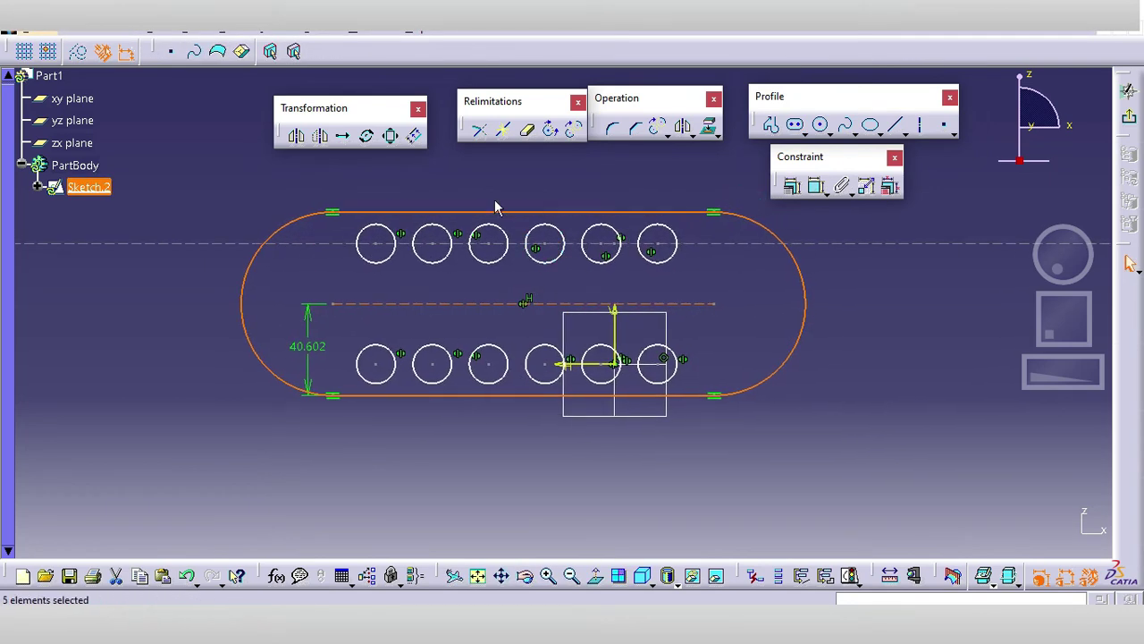
# Step: Draw a large circle in the empty area beyond the rounded end of the elongated hole
pyautogui.moveTo(542, 266)
pyautogui.mouseDown(button='middle')
pyautogui.moveTo(537, 307)
pyautogui.moveTo(522, 262)
pyautogui.moveTo(579, 291)
pyautogui.moveTo(590, 224)
pyautogui.mouseUp(button='middle')
pyautogui.click(822, 125)
pyautogui.moveTo(800, 289); pyautogui.dragTo(740, 455, button='middle')
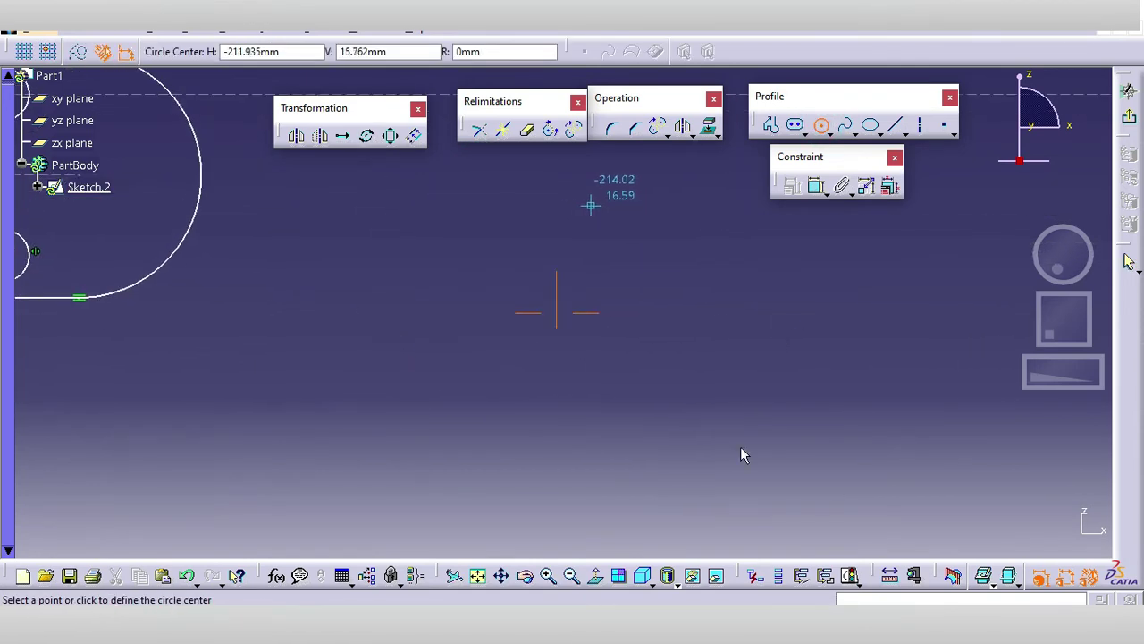
pyautogui.click(682, 357)
pyautogui.click(628, 457)
# Step: Draw a small circle inside the large circle, off its centre
pyautogui.moveTo(628, 458)
pyautogui.mouseDown(button='middle')
pyautogui.moveTo(852, 222)
pyautogui.moveTo(872, 219)
pyautogui.mouseUp(button='middle')
pyautogui.click(821, 125)
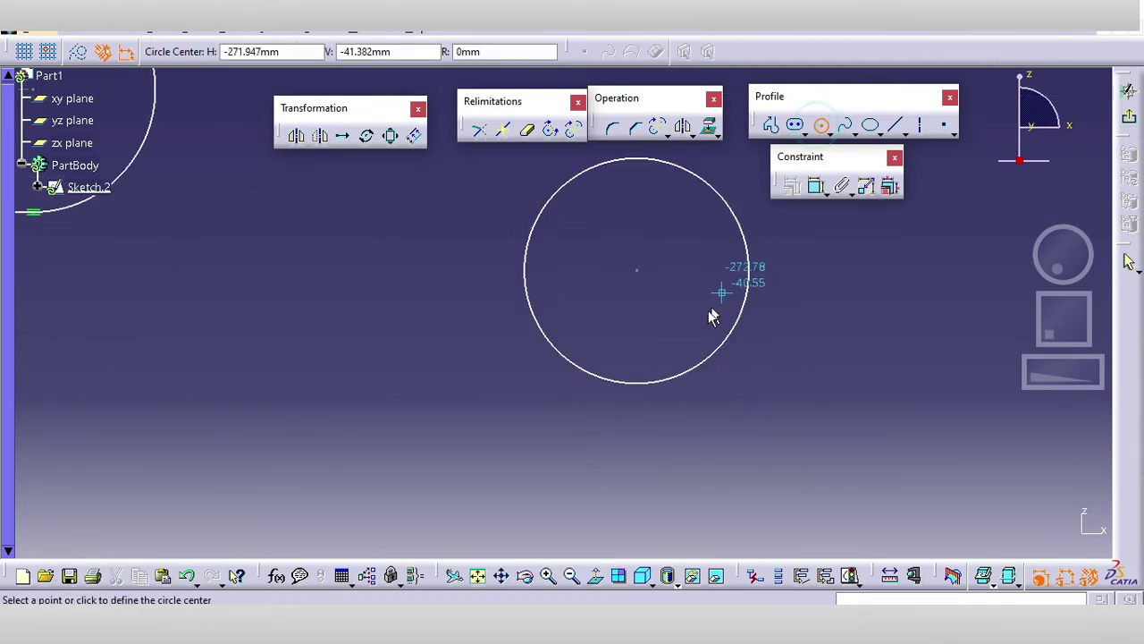
pyautogui.click(694, 311)
pyautogui.click(698, 333)
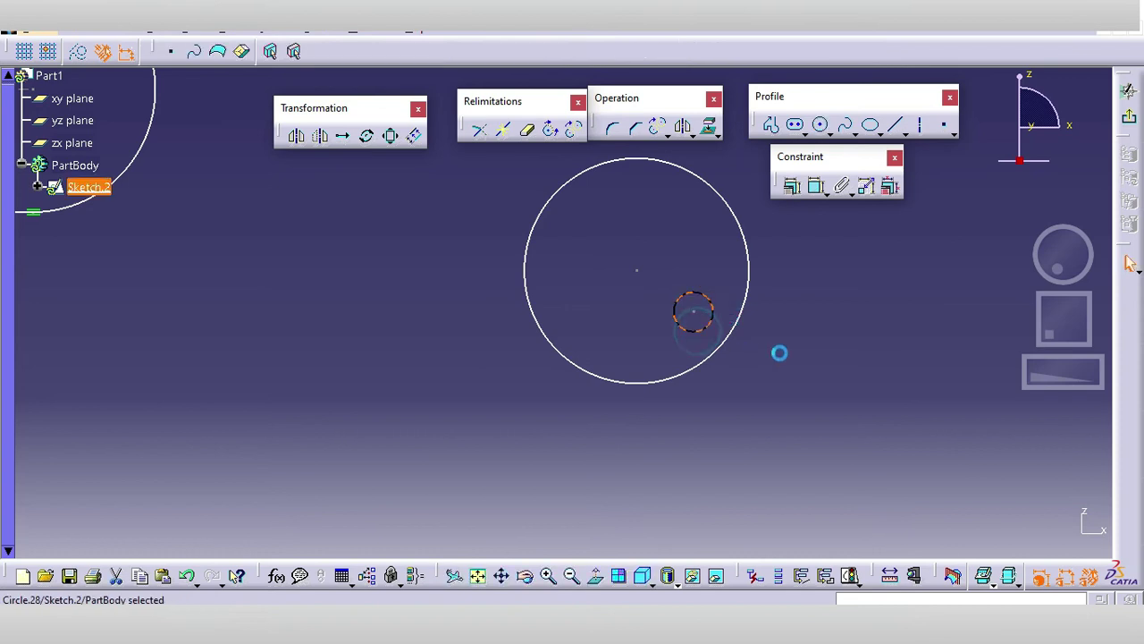
# Step: Rotate the small circle around the large circle's centre in duplicate mode with 12 instances, forming a circular pattern
pyautogui.moveTo(780, 357); pyautogui.dragTo(716, 360, button='middle')
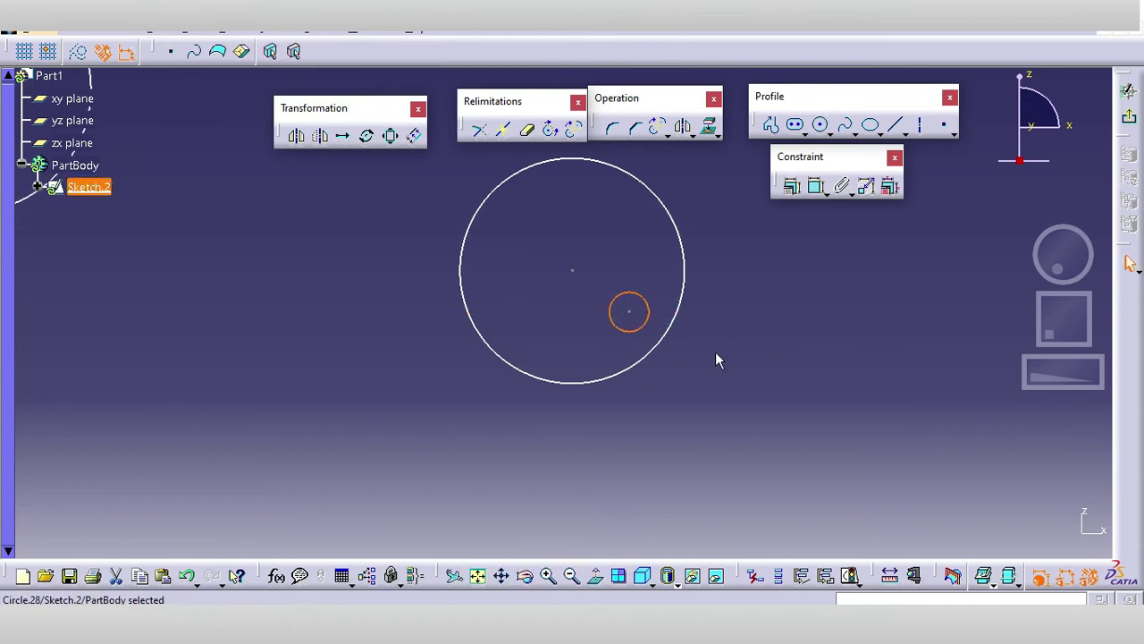
pyautogui.click(367, 137)
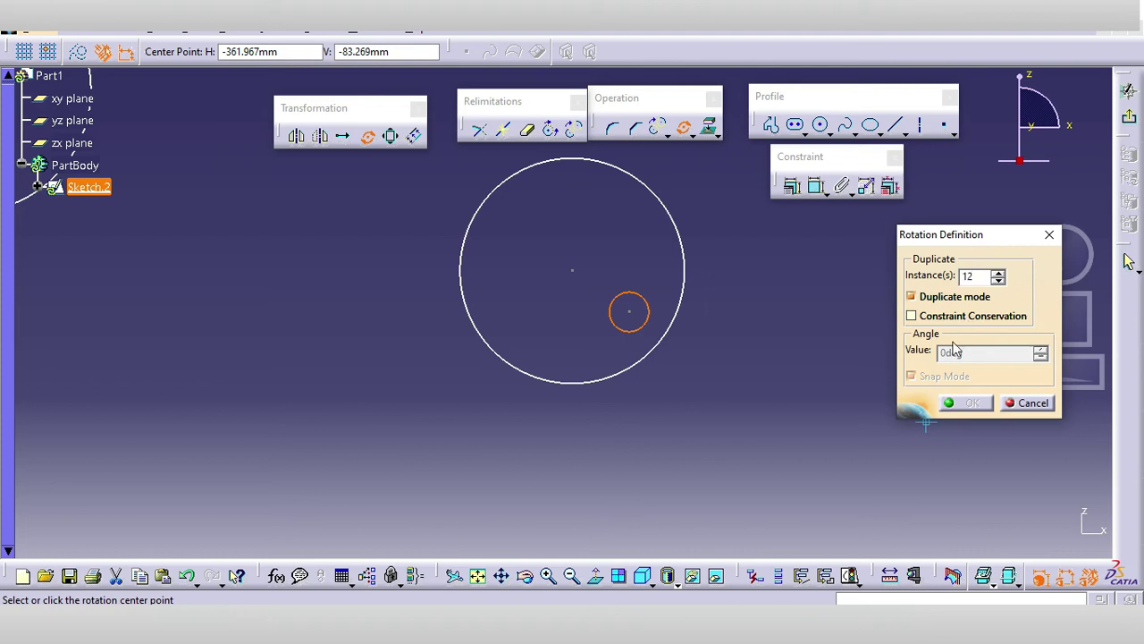
pyautogui.click(573, 270)
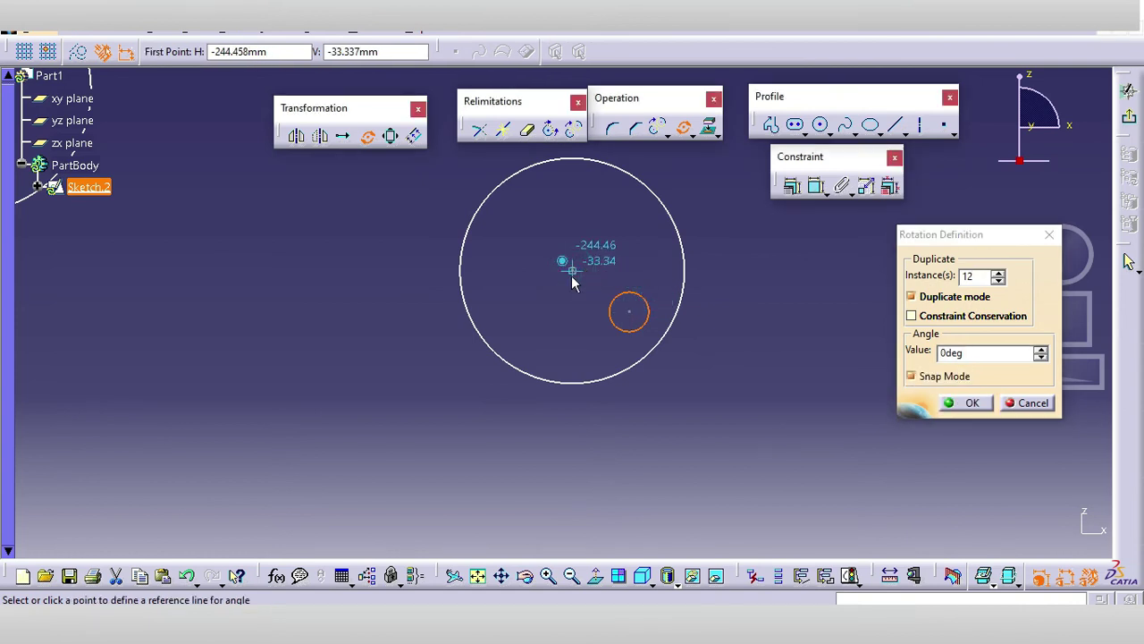
pyautogui.doubleClick(961, 352)
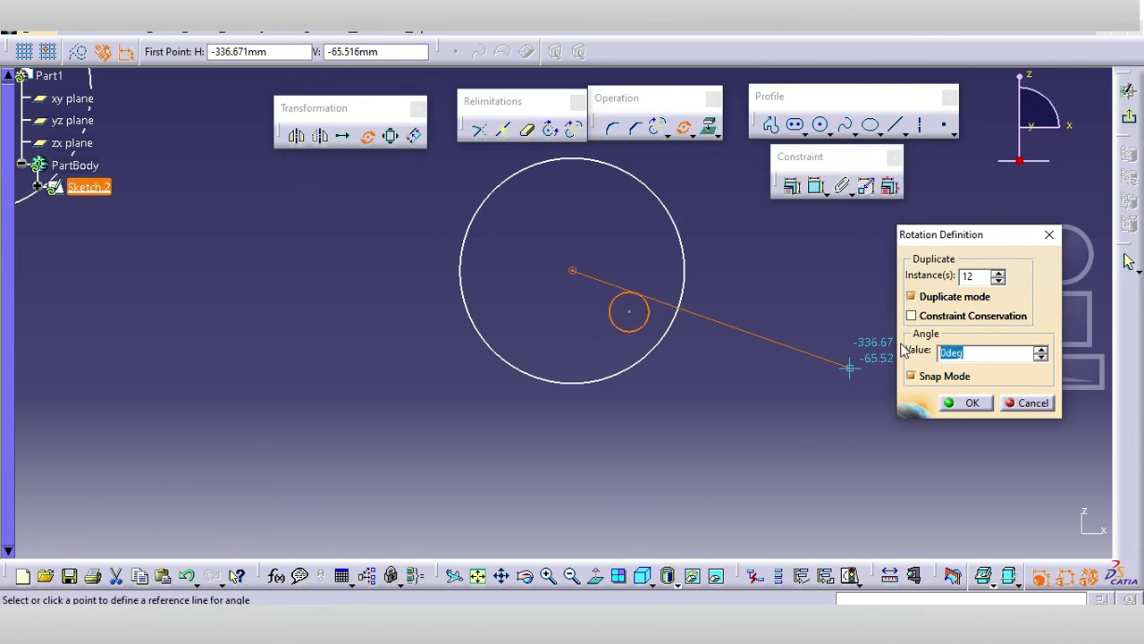
pyautogui.press('Return')
pyautogui.moveTo(720, 347)
pyautogui.mouseDown(button='middle')
pyautogui.moveTo(709, 282)
pyautogui.moveTo(713, 406)
pyautogui.moveTo(706, 278)
pyautogui.moveTo(728, 408)
pyautogui.moveTo(717, 323)
pyautogui.mouseUp(button='middle')
pyautogui.moveTo(611, 324)
pyautogui.mouseDown(button='middle')
pyautogui.moveTo(652, 370)
pyautogui.moveTo(664, 357)
pyautogui.mouseUp(button='middle')
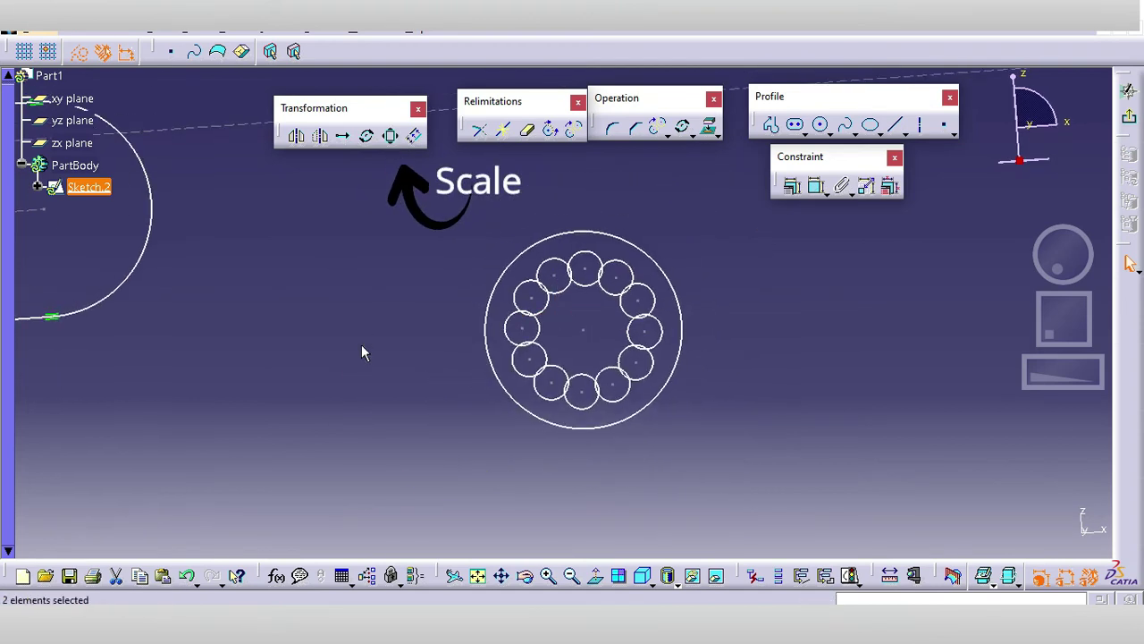
# Step: Try a larger scaled duplicate of the elongated hole's outline, centred on its axis line with constraints conserved, and undo the scaling
pyautogui.click(595, 575)
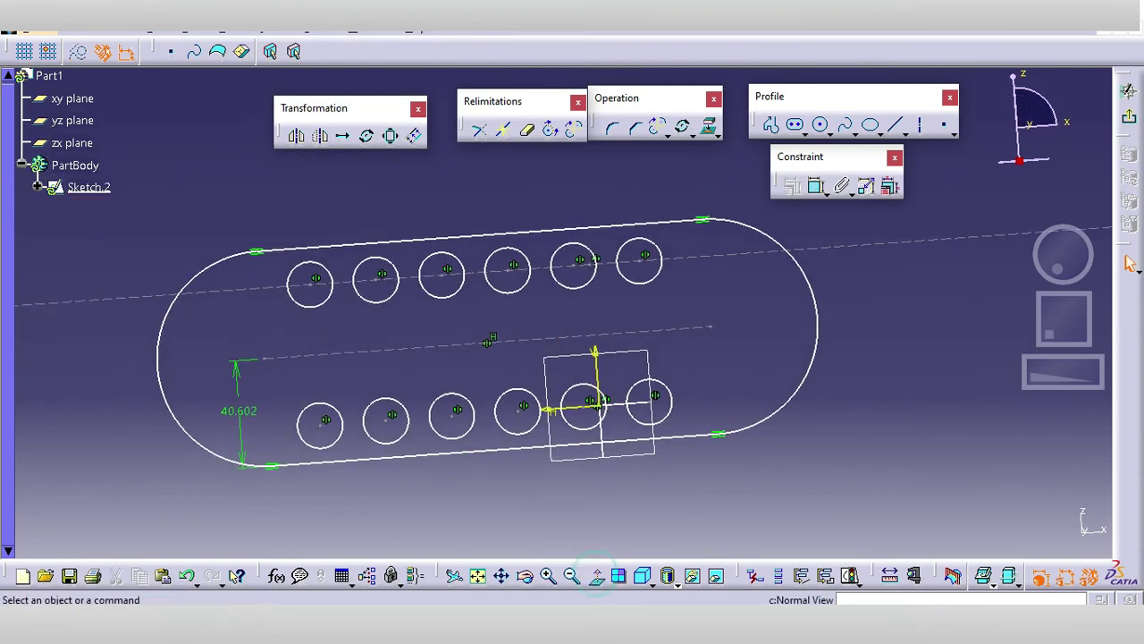
pyautogui.click(450, 176)
pyautogui.rightClick(390, 230)
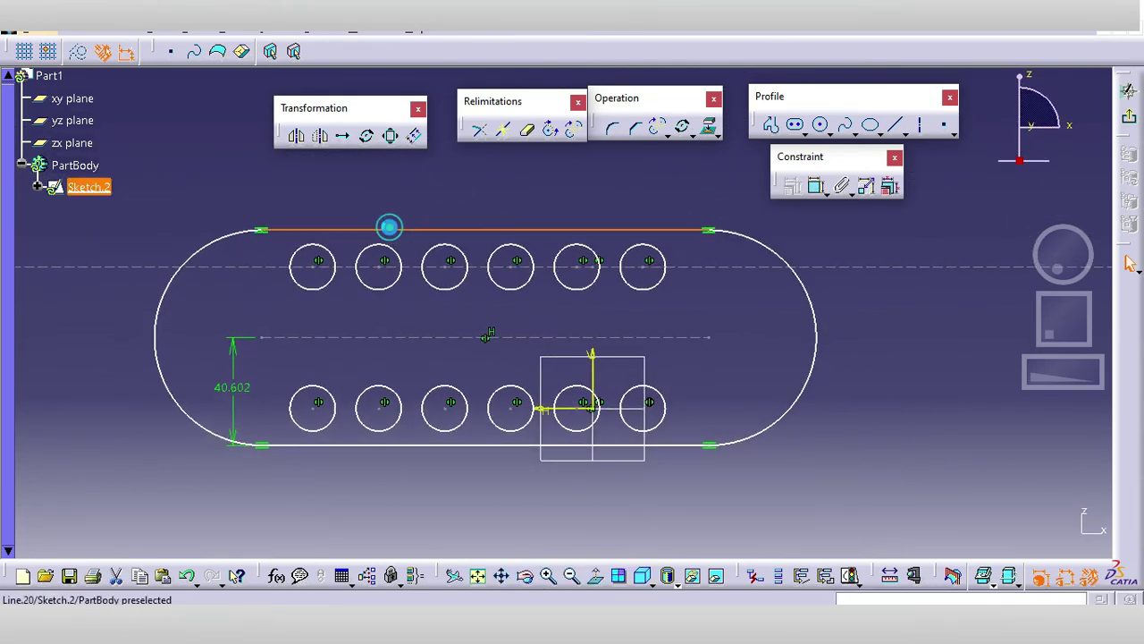
pyautogui.click(447, 483)
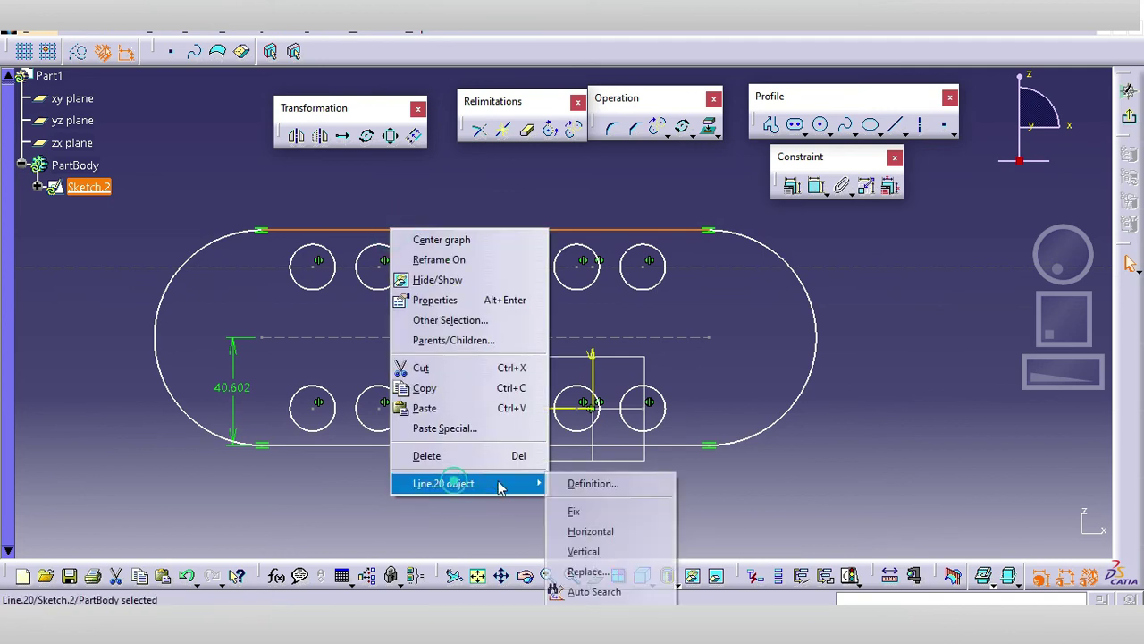
pyautogui.click(594, 591)
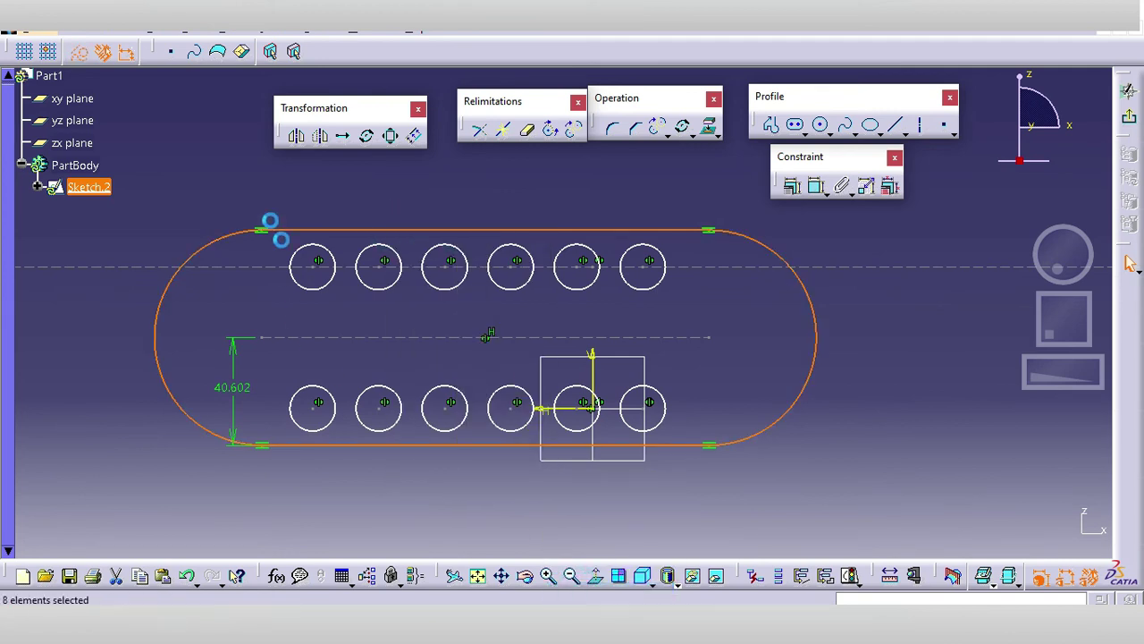
pyautogui.click(392, 136)
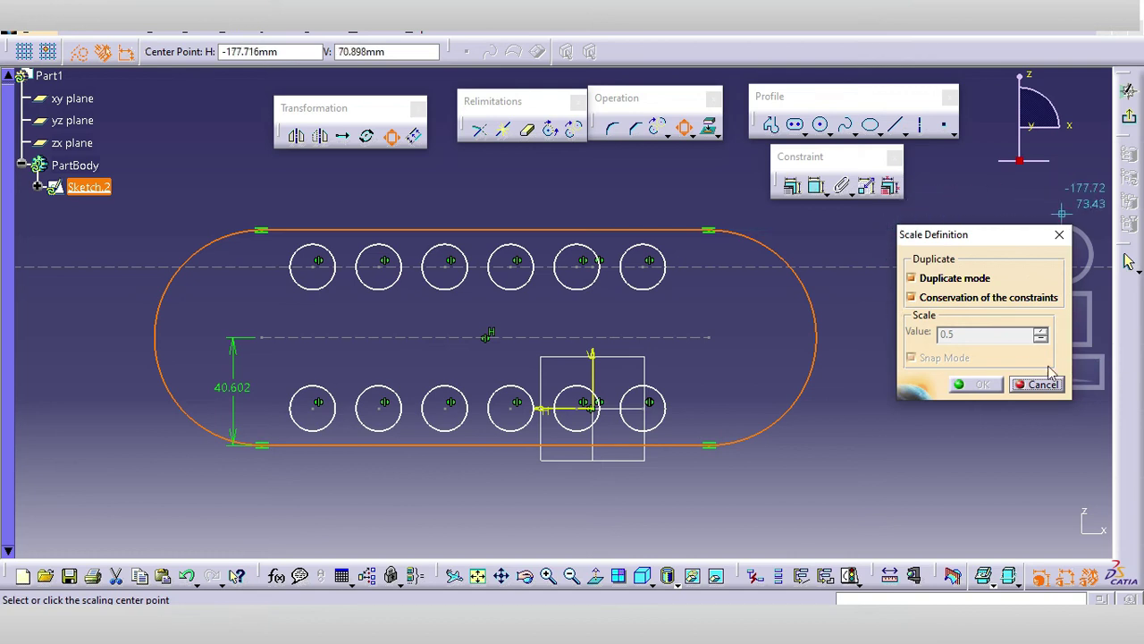
pyautogui.click(569, 338)
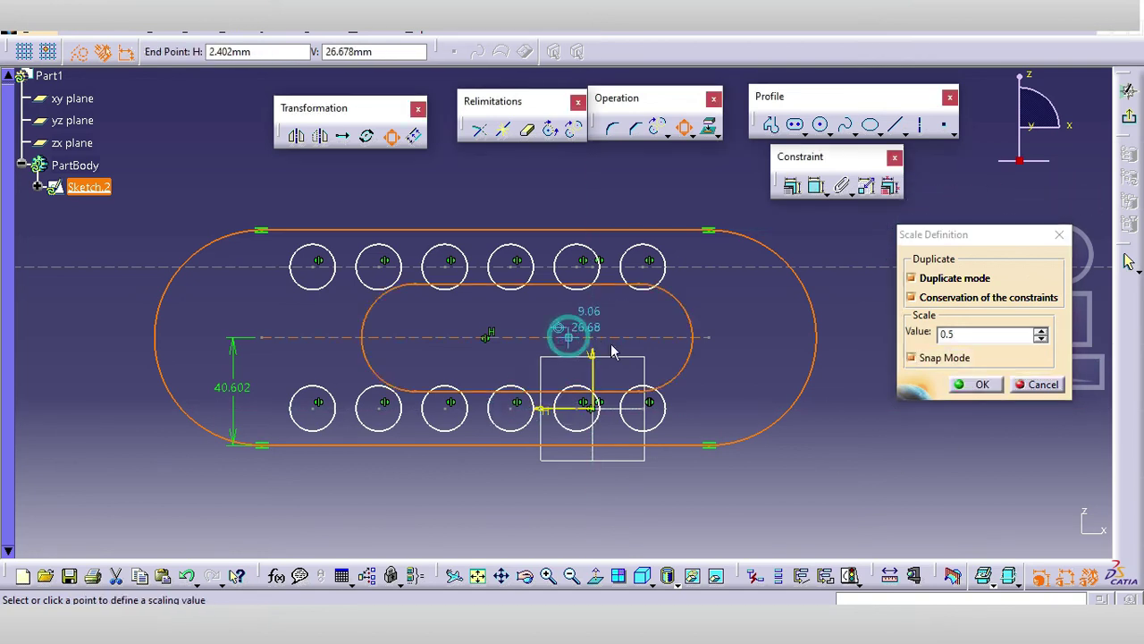
pyautogui.click(881, 517)
pyautogui.moveTo(613, 289); pyautogui.dragTo(613, 320, button='middle')
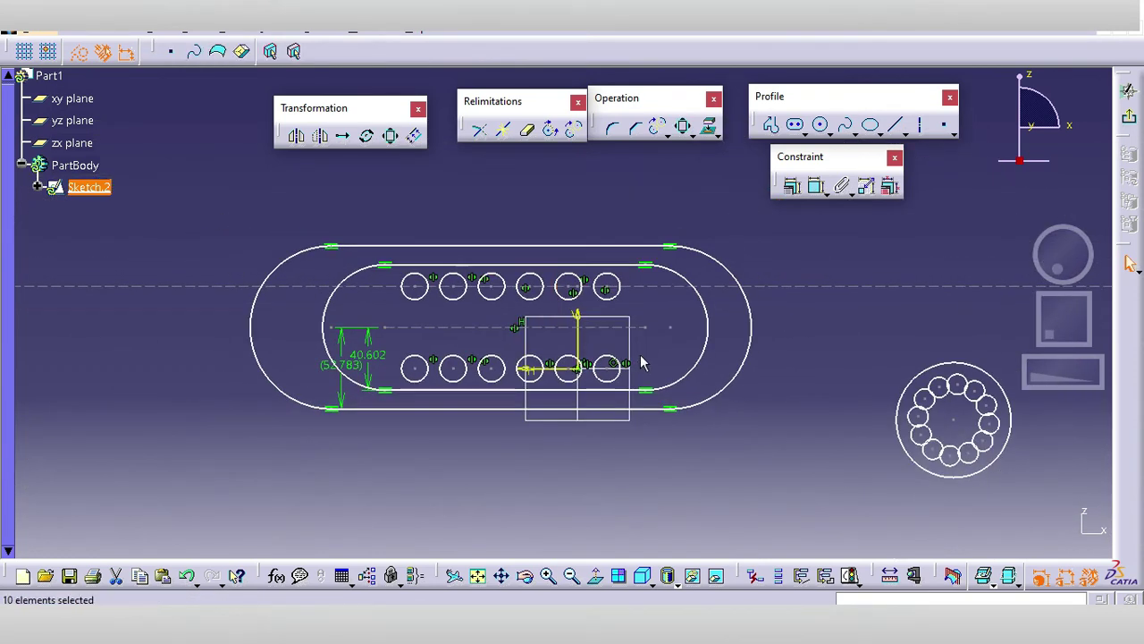
pyautogui.hotkey('ctrl', 'z')
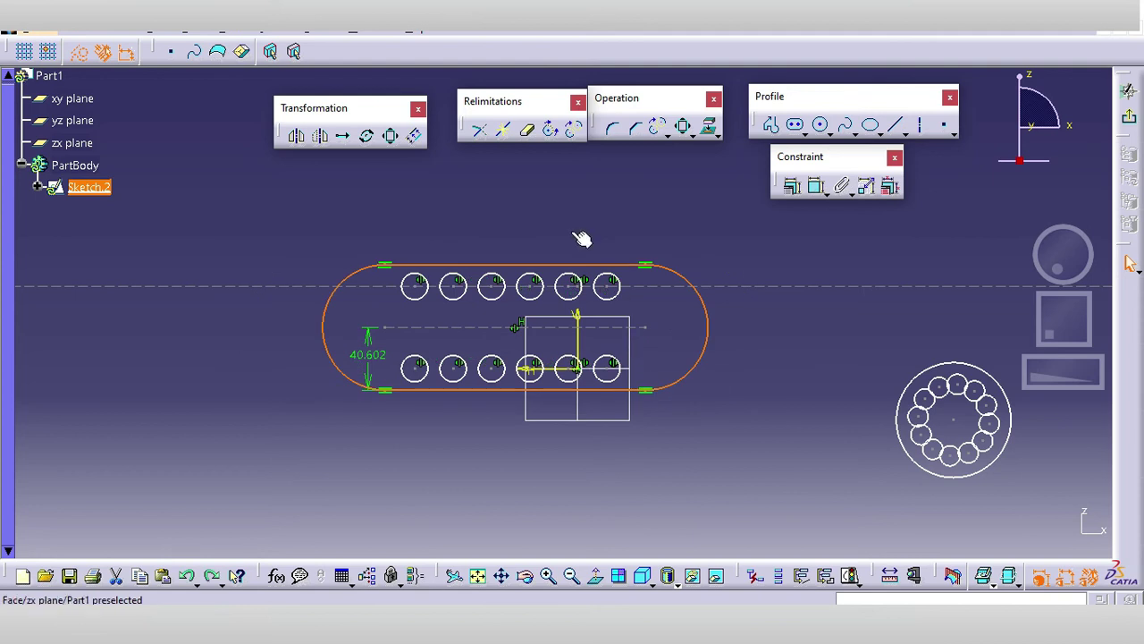
pyautogui.click(416, 135)
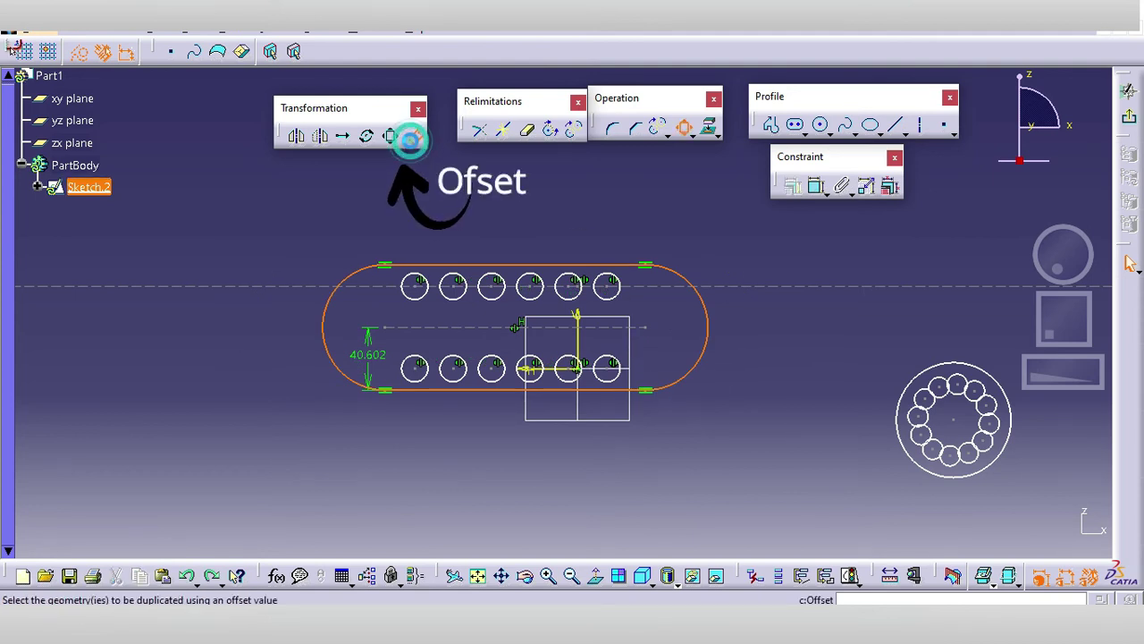
pyautogui.rightClick(409, 266)
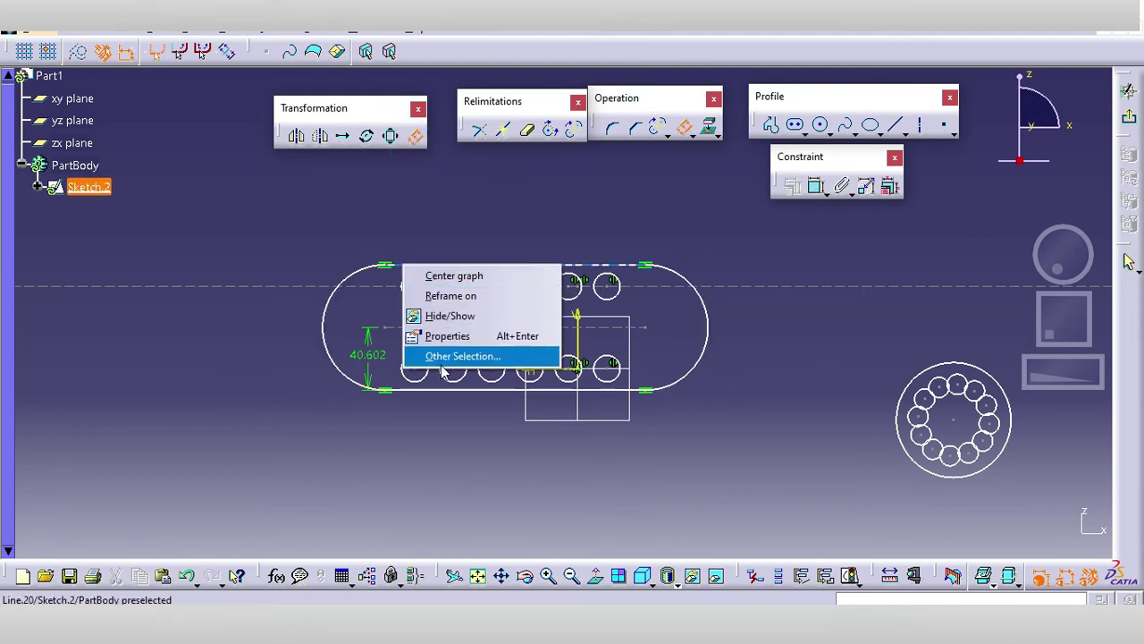
pyautogui.click(425, 270)
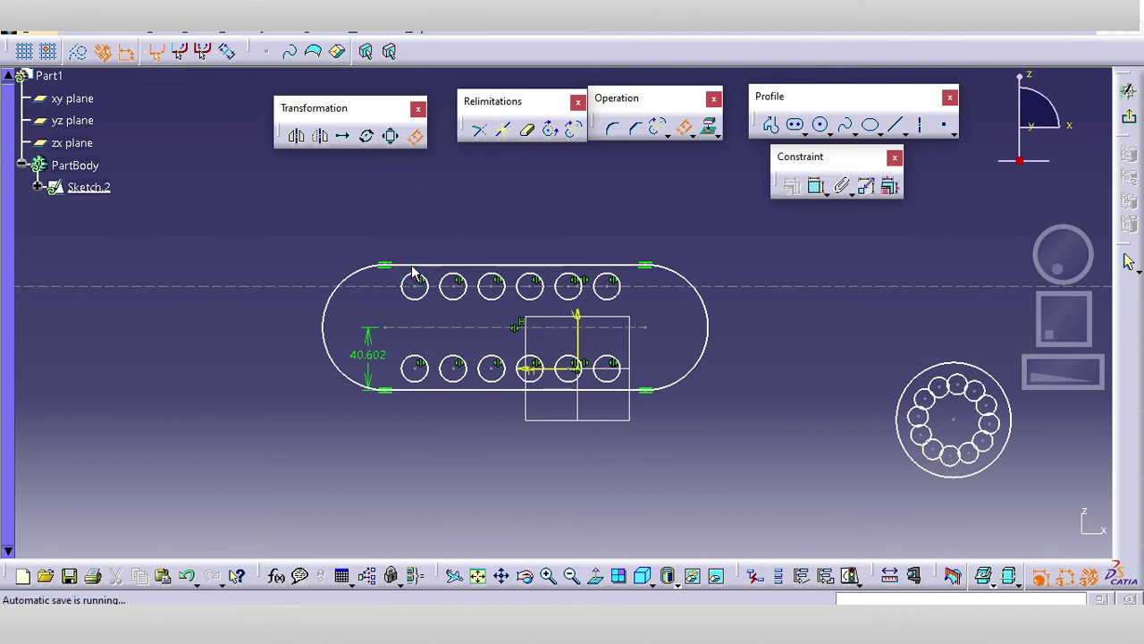
pyautogui.click(416, 266)
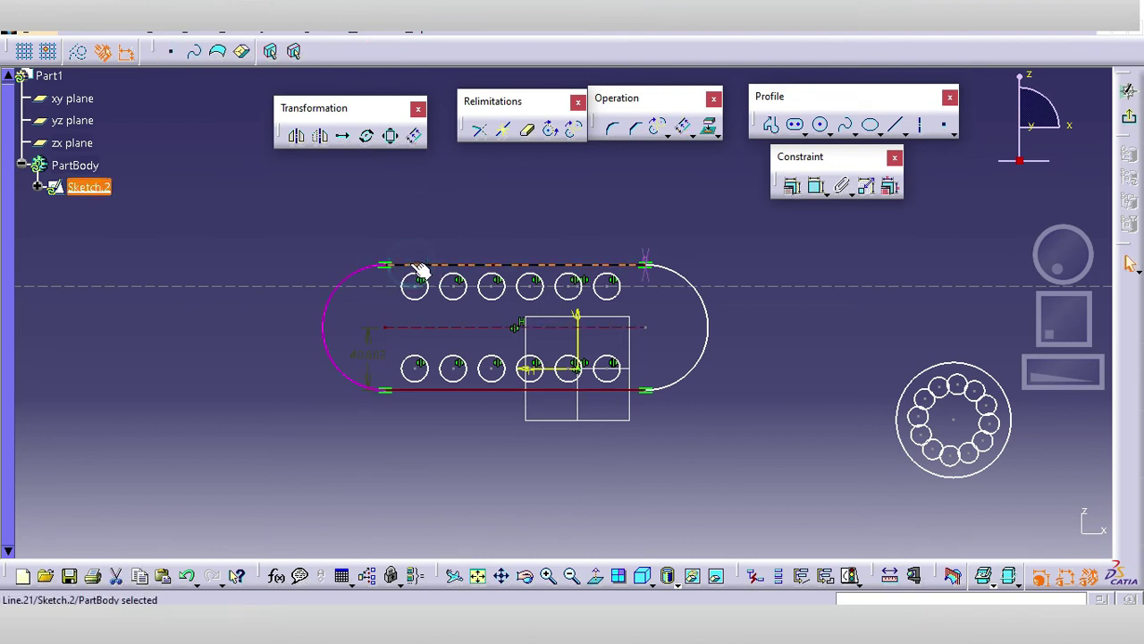
# Step: Offset the elongated hole's complete outline outward by 50 mm with one instance
pyautogui.click(376, 358)
pyautogui.click(350, 383)
pyautogui.click(393, 387)
pyautogui.click(708, 324)
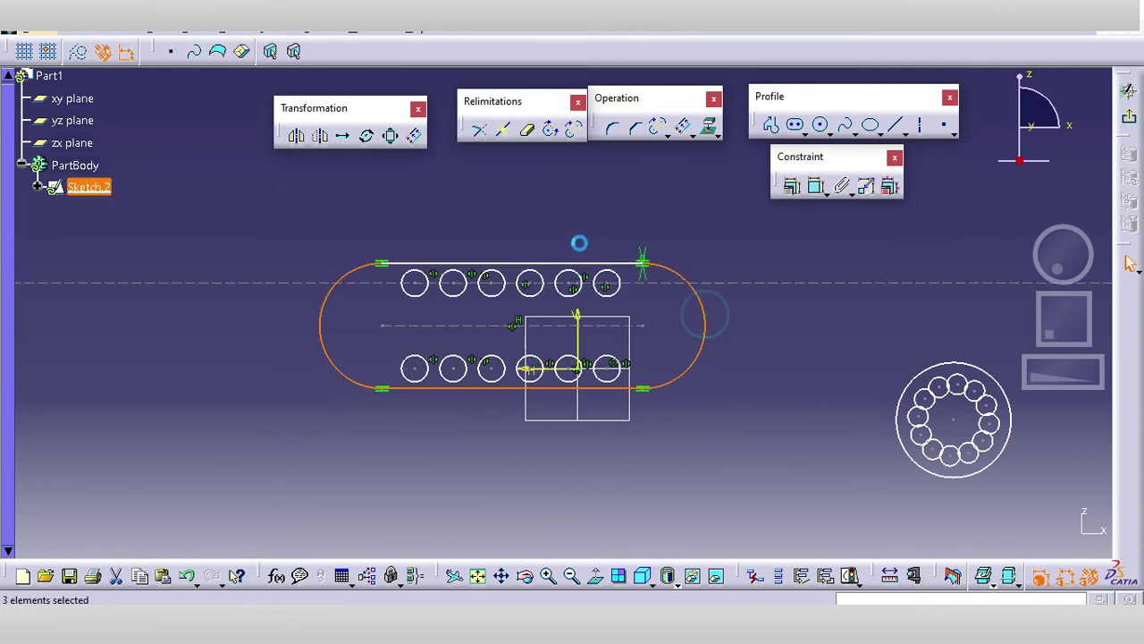
pyautogui.click(534, 265)
pyautogui.click(417, 135)
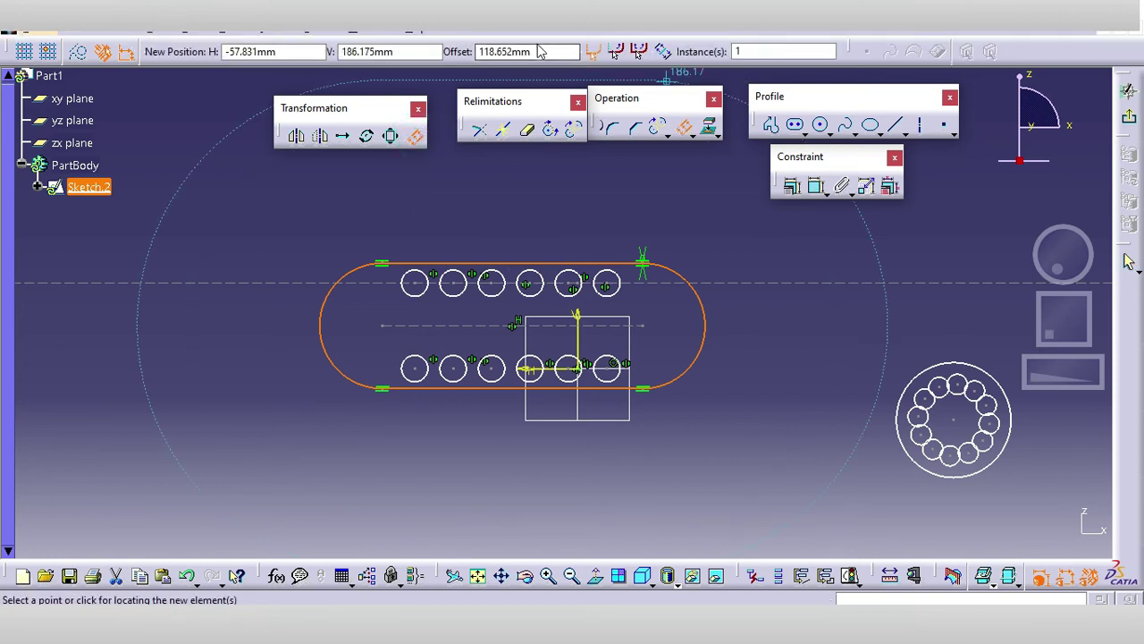
pyautogui.click(477, 47)
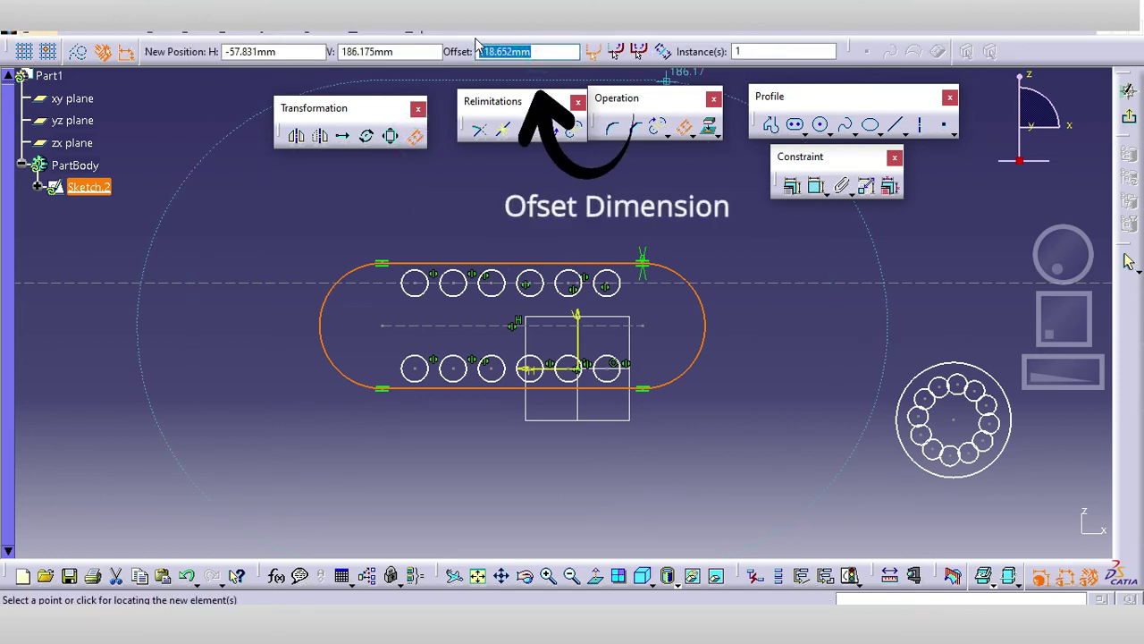
pyautogui.write('5')
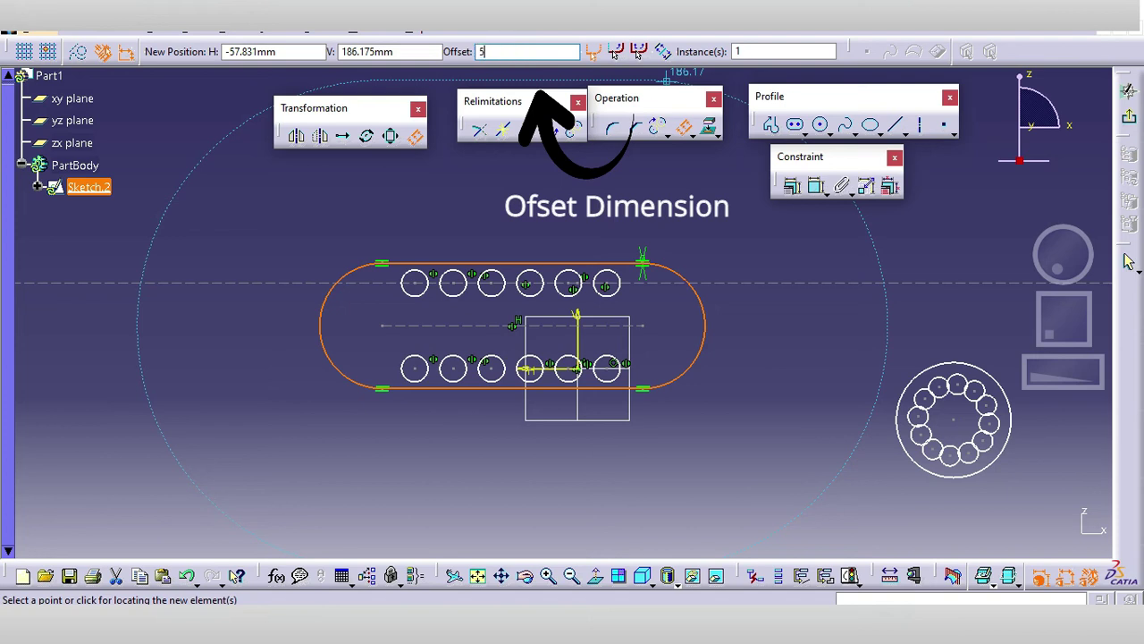
pyautogui.write('0')
pyautogui.press('Return')
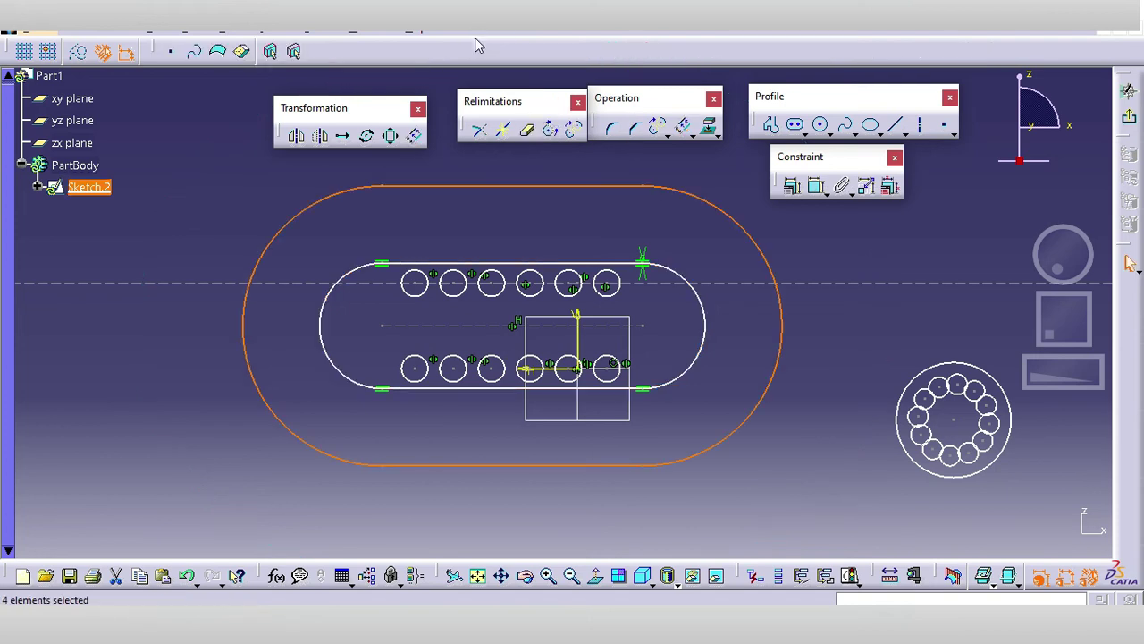
pyautogui.click(532, 231)
# Step: Dimension the distance between the upper straight edges of the original and the offset outlines
pyautogui.click(815, 186)
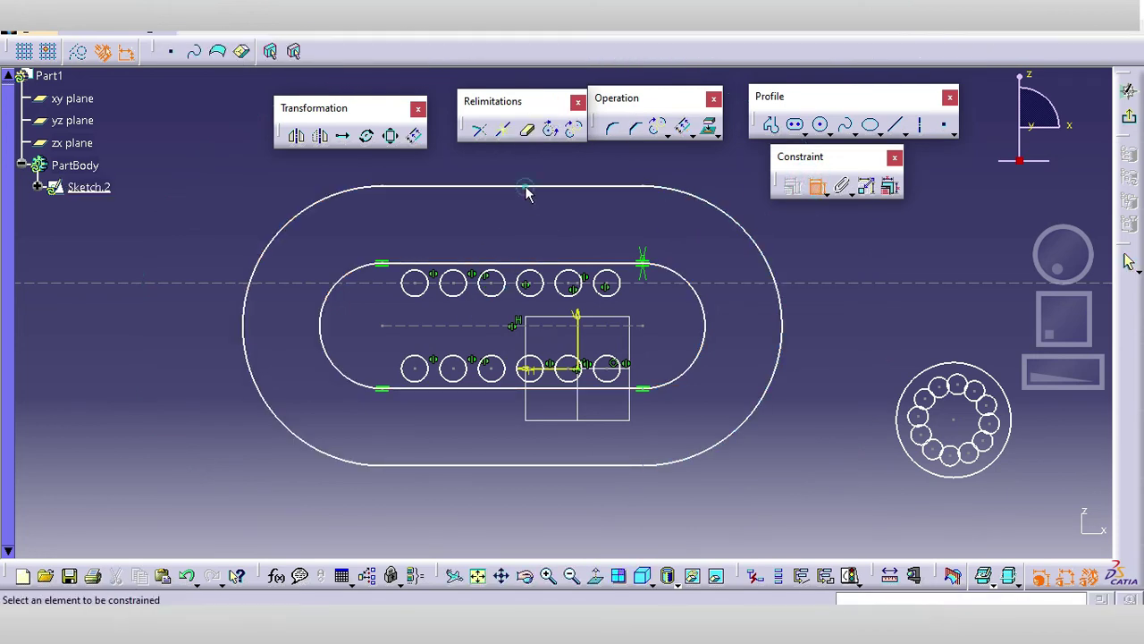
pyautogui.click(540, 187)
pyautogui.click(506, 264)
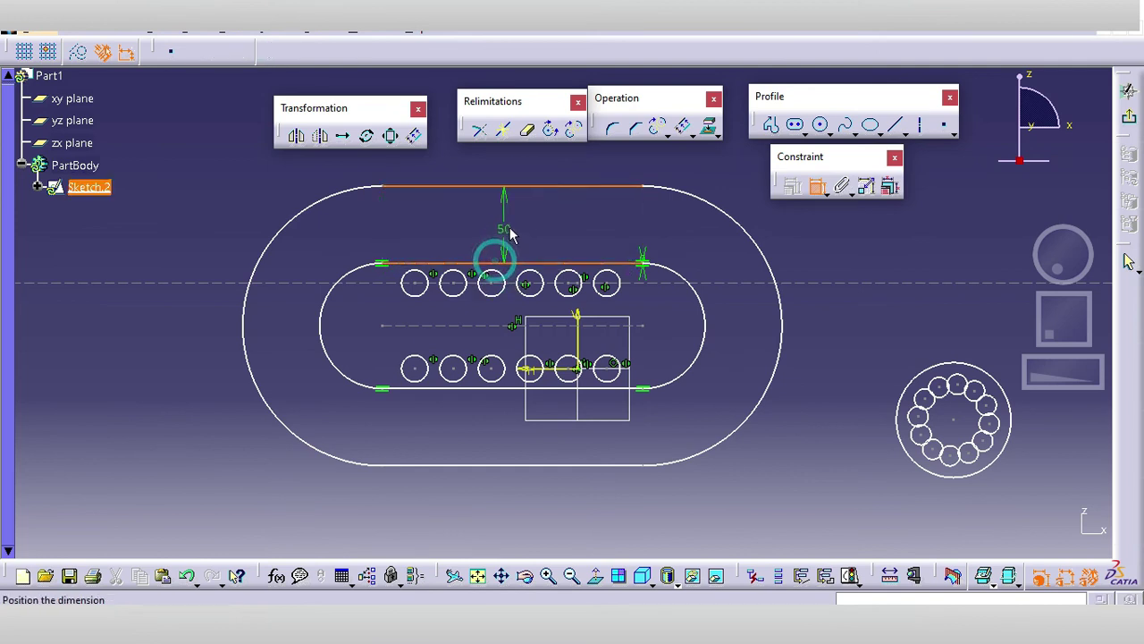
pyautogui.click(517, 229)
pyautogui.scroll(-3, 525, 231)
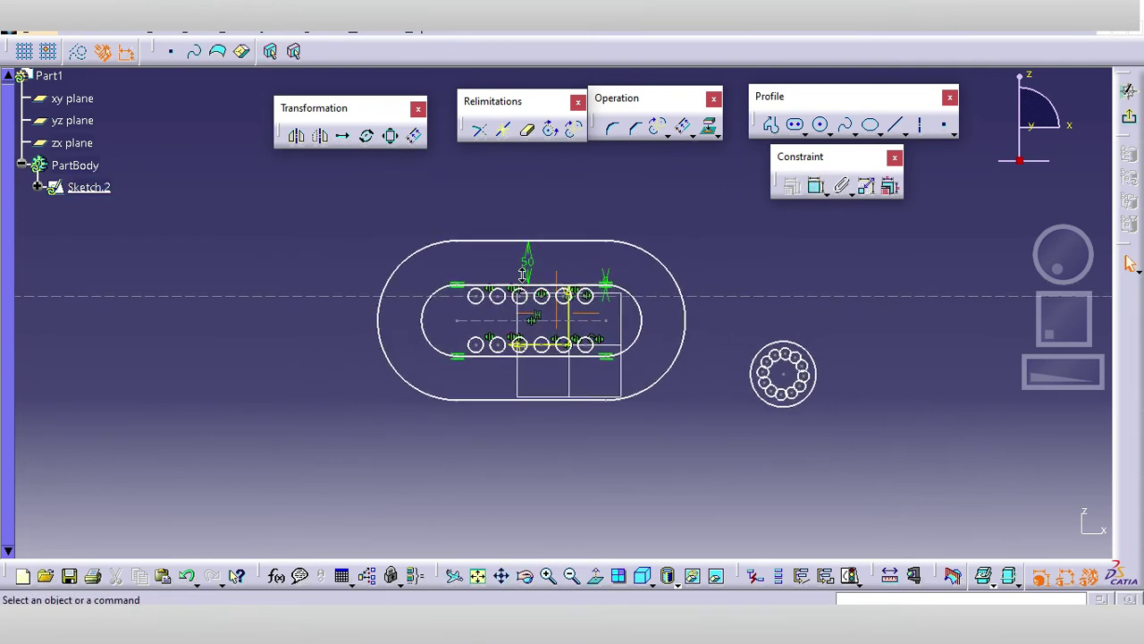
pyautogui.scroll(2, 539, 268)
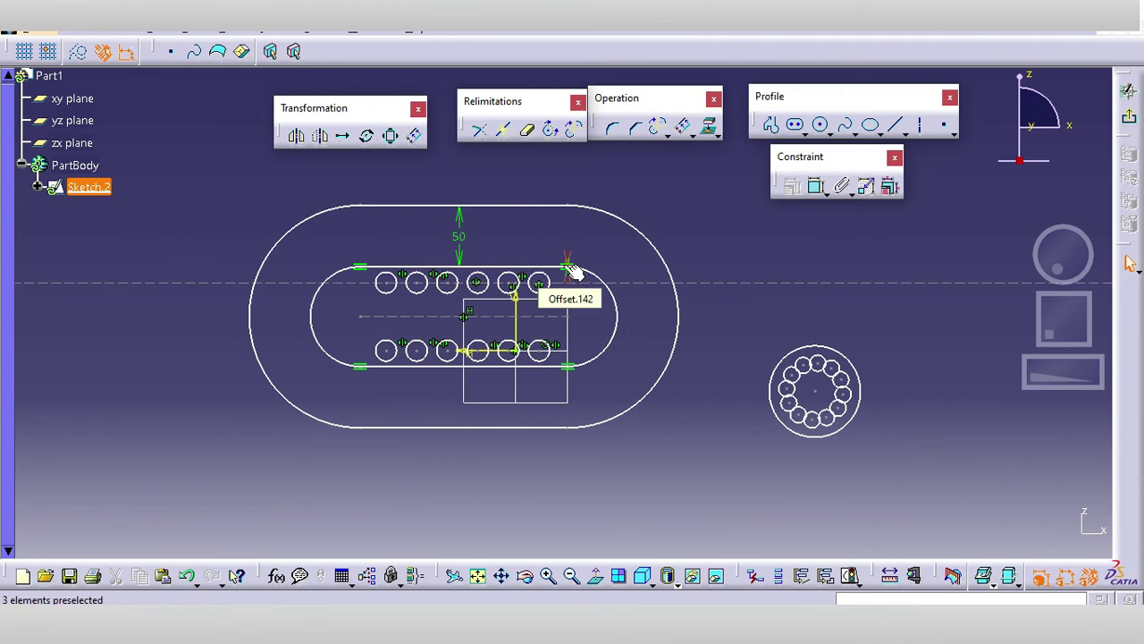
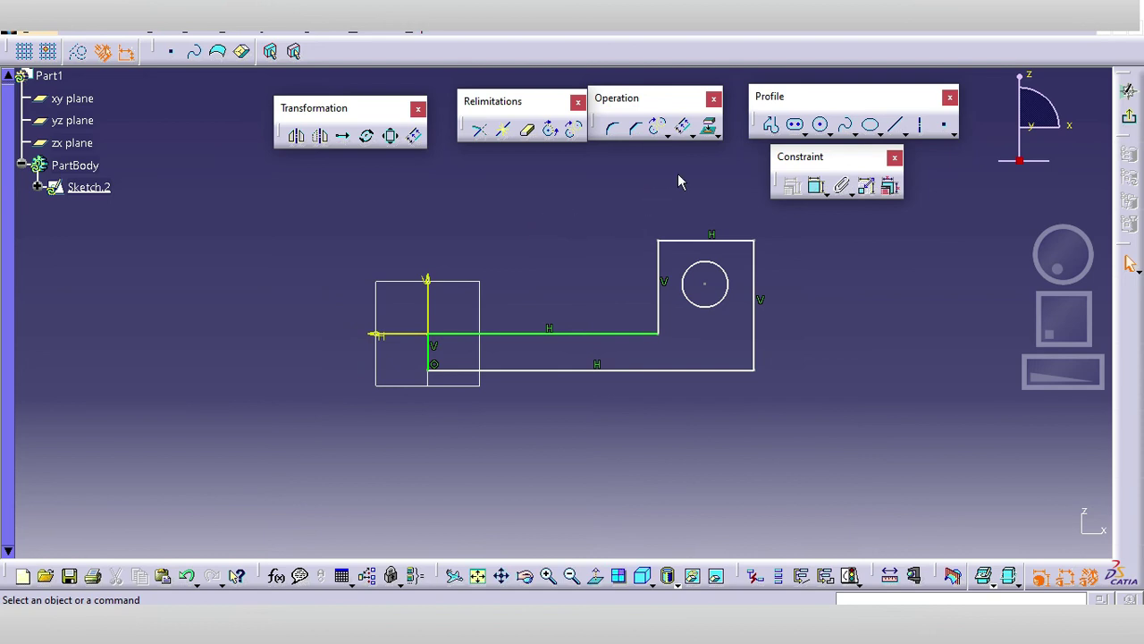
# Step: Dimension the length of the L-shaped profile's bottom edge and set it to 50 mm
pyautogui.click(815, 186)
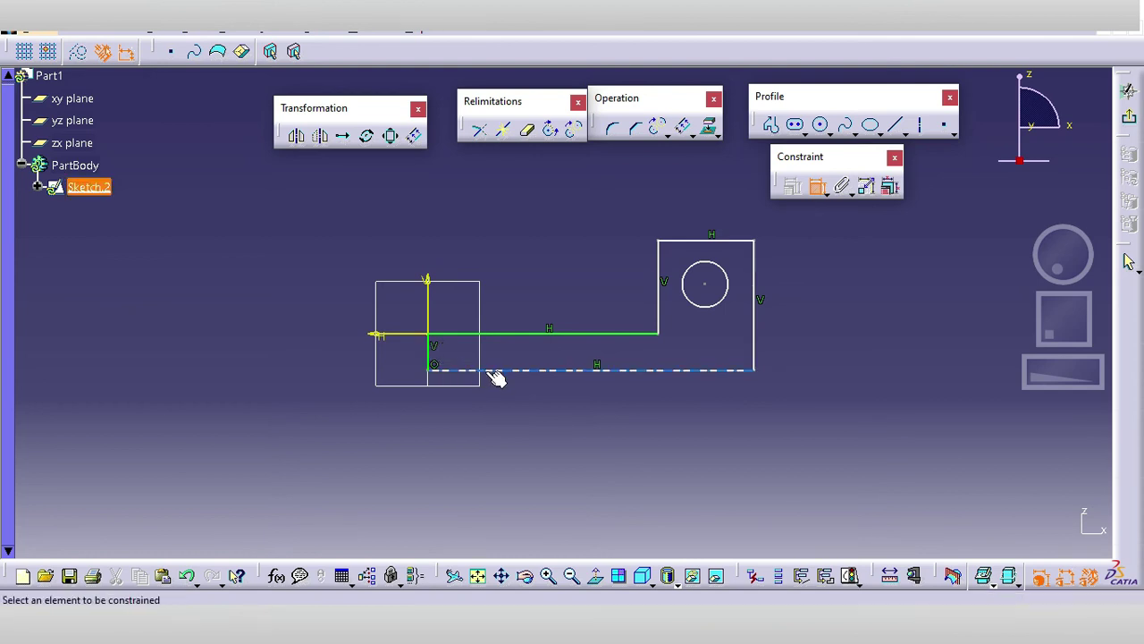
pyautogui.click(535, 376)
pyautogui.click(532, 424)
pyautogui.doubleClick(536, 416)
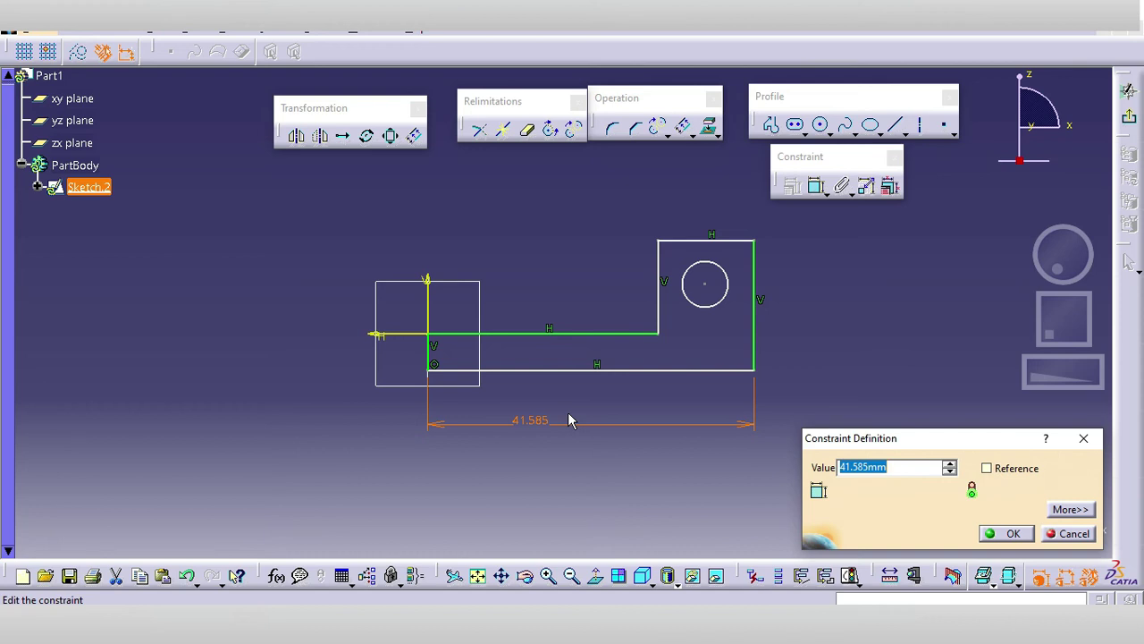
pyautogui.write('50')
pyautogui.press('Return')
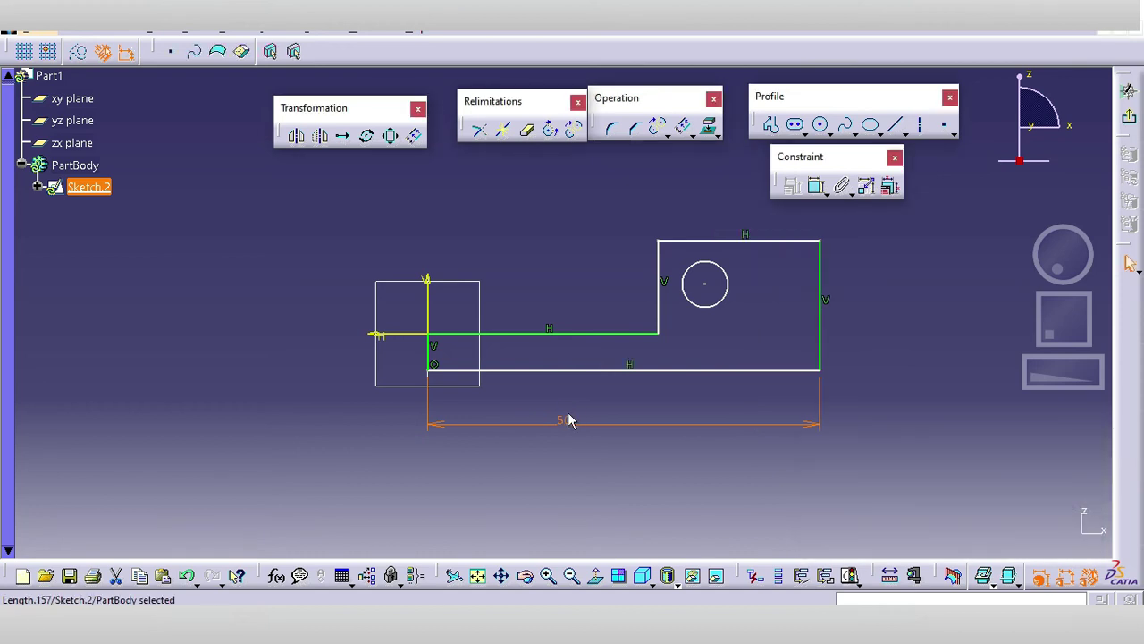
# Step: Dimension the horizontal distance from the vertical axis to the circle's centre and set it to 45 mm
pyautogui.click(706, 286)
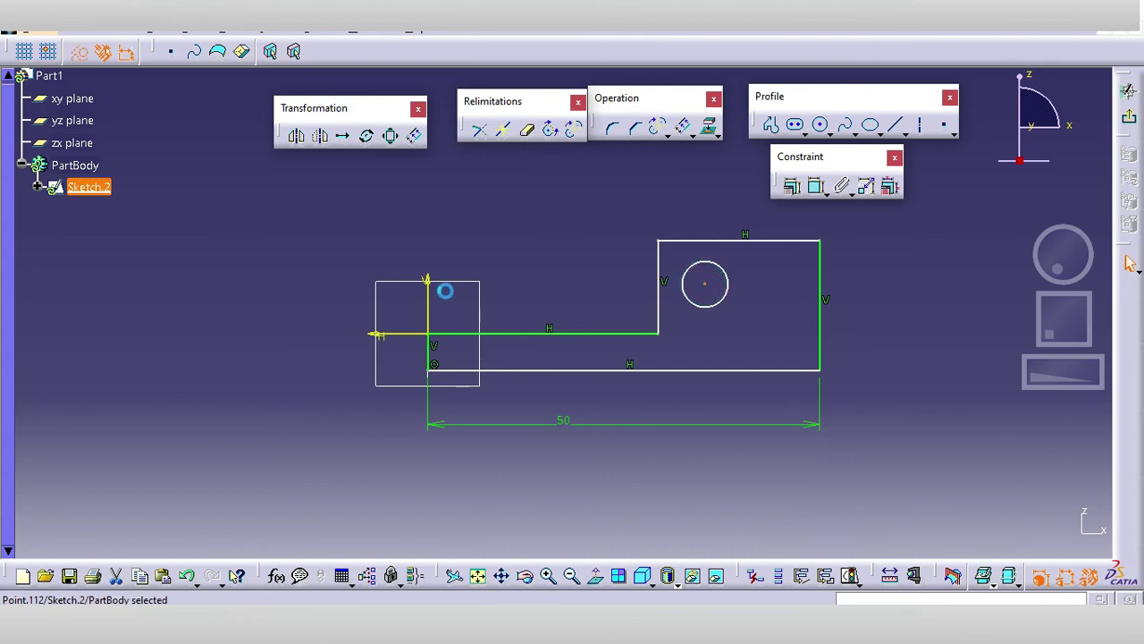
pyautogui.click(428, 280)
pyautogui.click(813, 187)
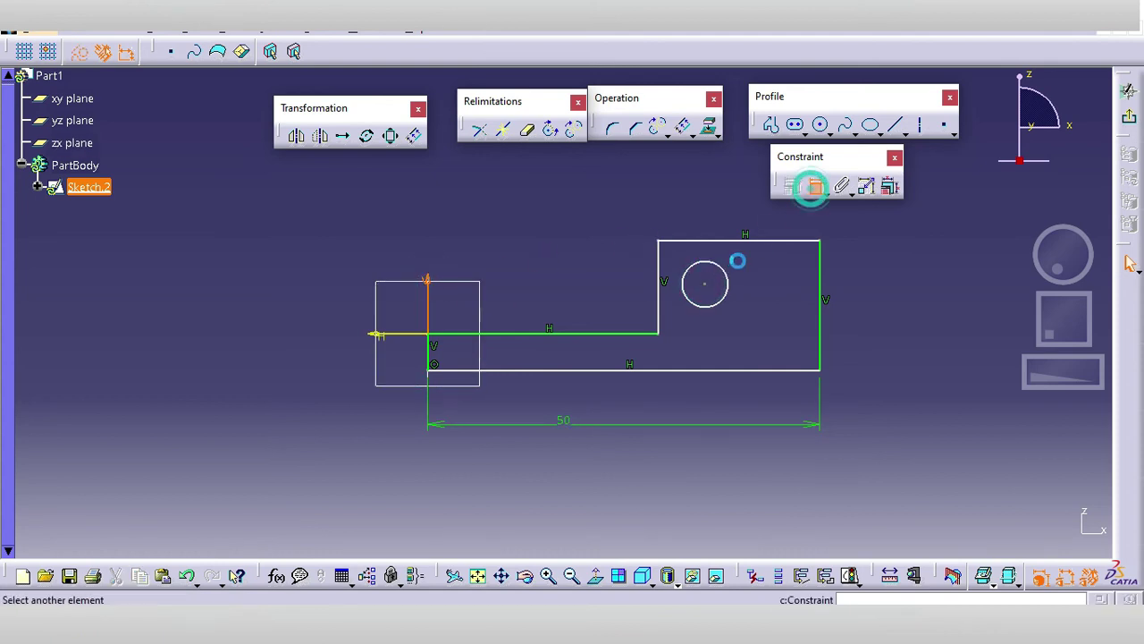
pyautogui.click(705, 283)
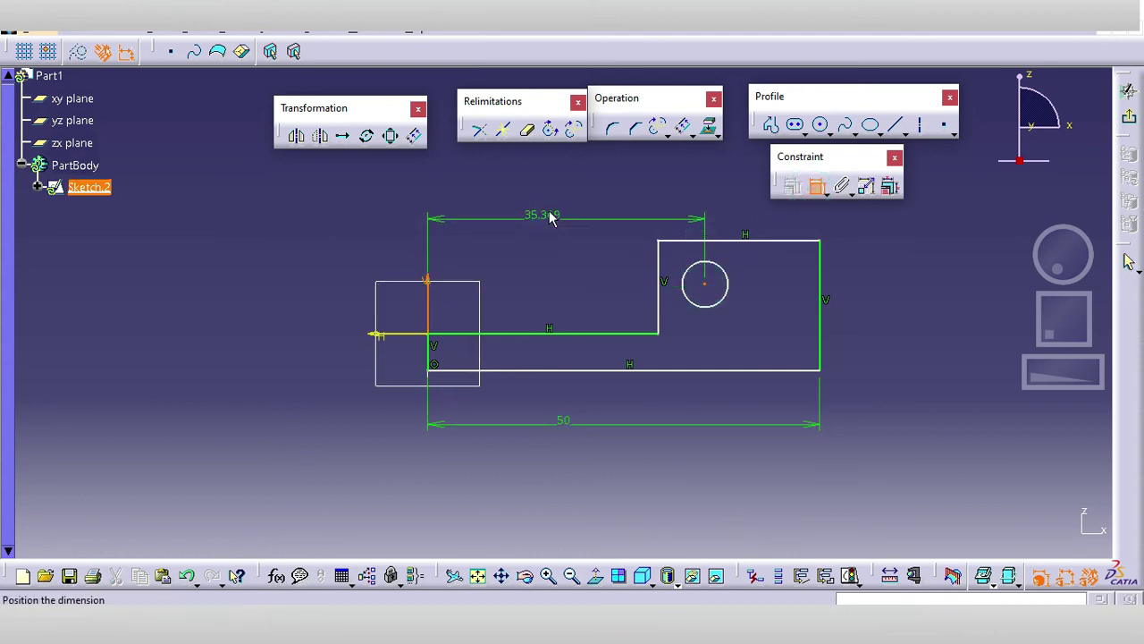
pyautogui.click(547, 211)
pyautogui.click(533, 203)
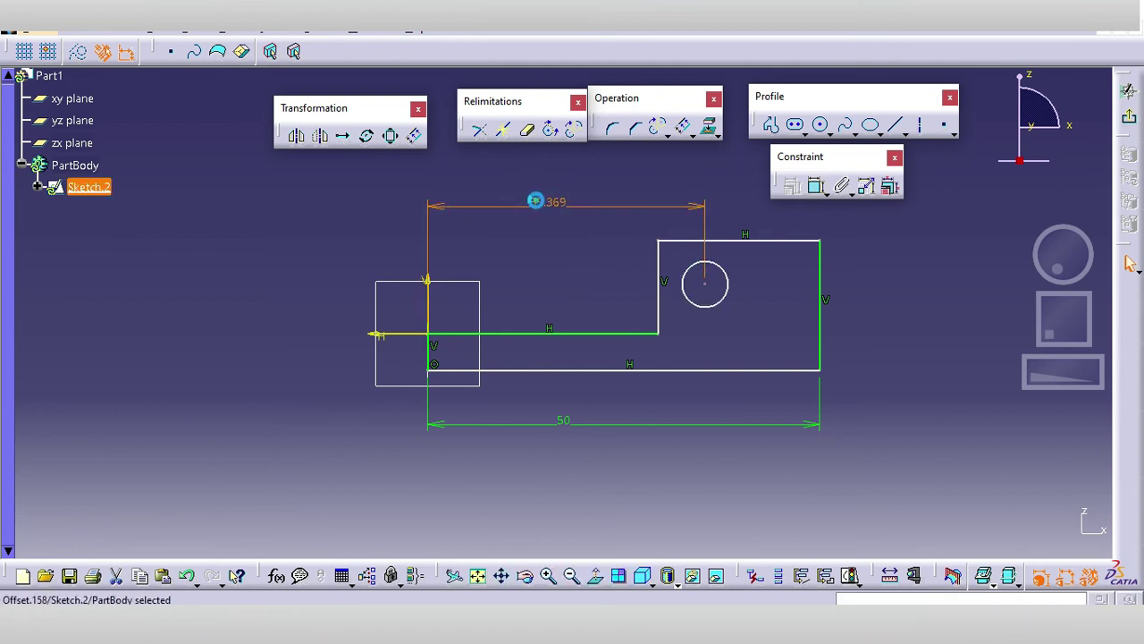
pyautogui.doubleClick(535, 201)
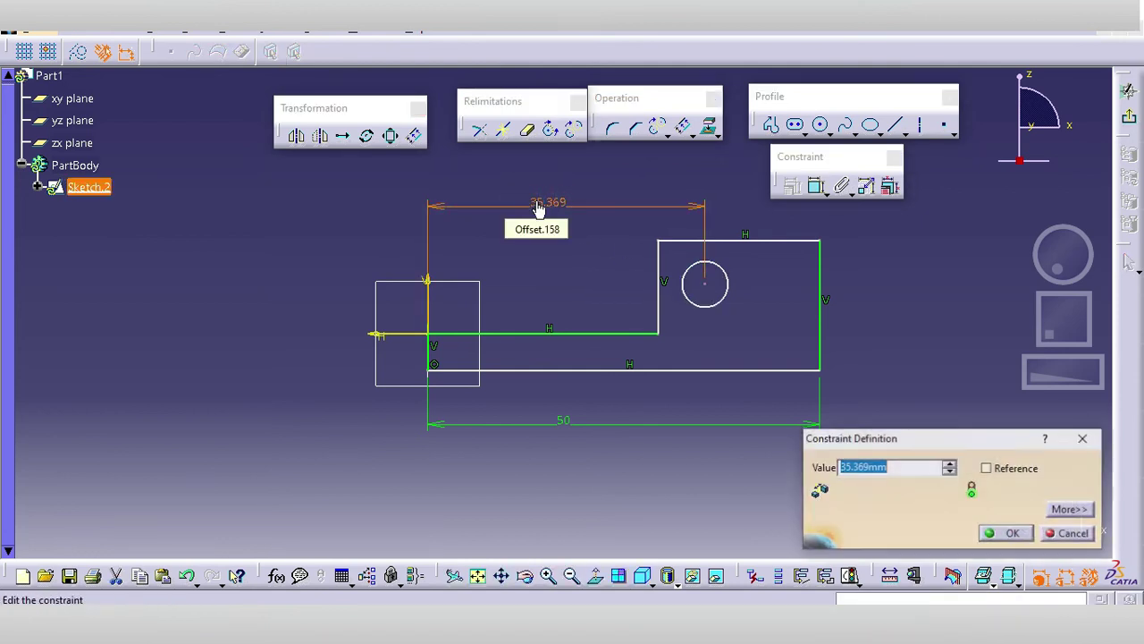
pyautogui.write('4')
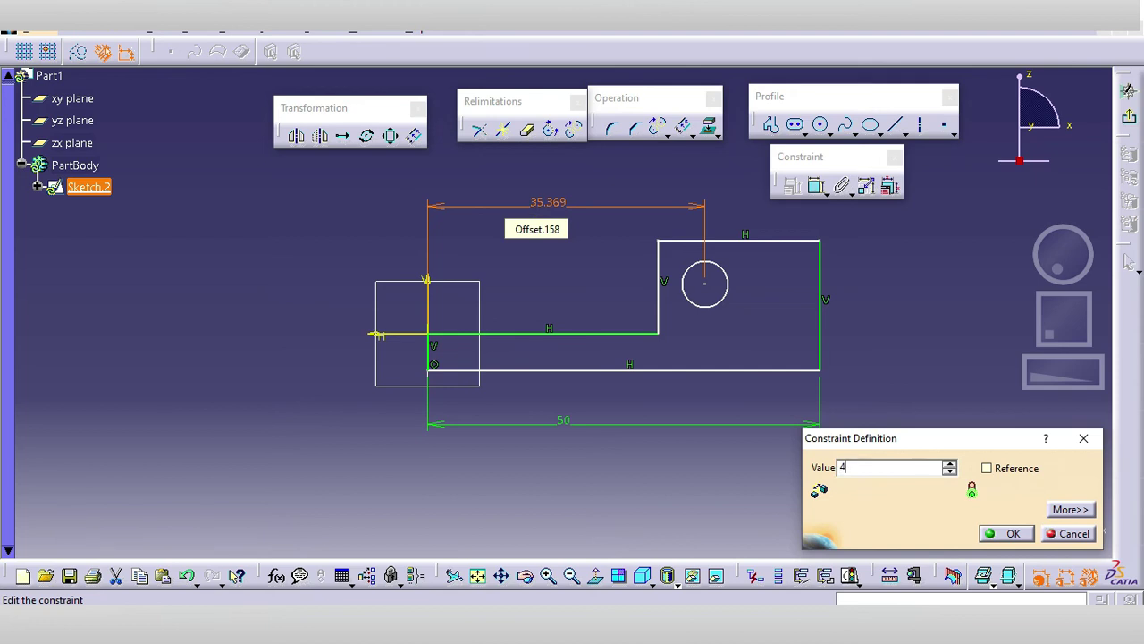
pyautogui.write('5mm')
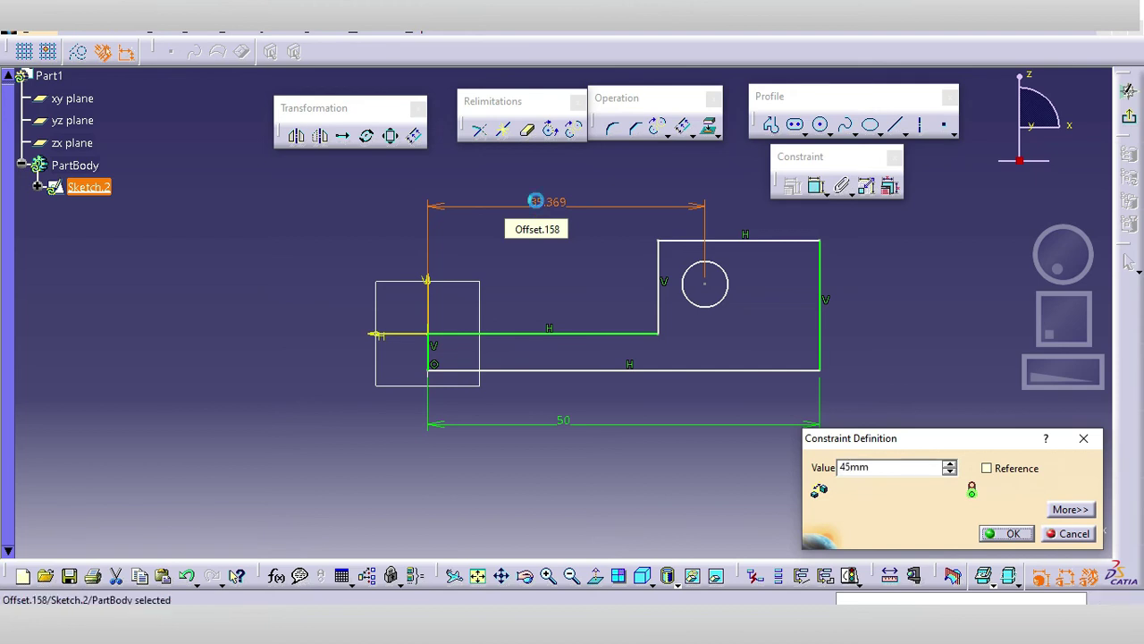
pyautogui.press('Return')
# Step: Dimension the circle and set its diameter to 8 mm
pyautogui.click(759, 301)
pyautogui.click(817, 186)
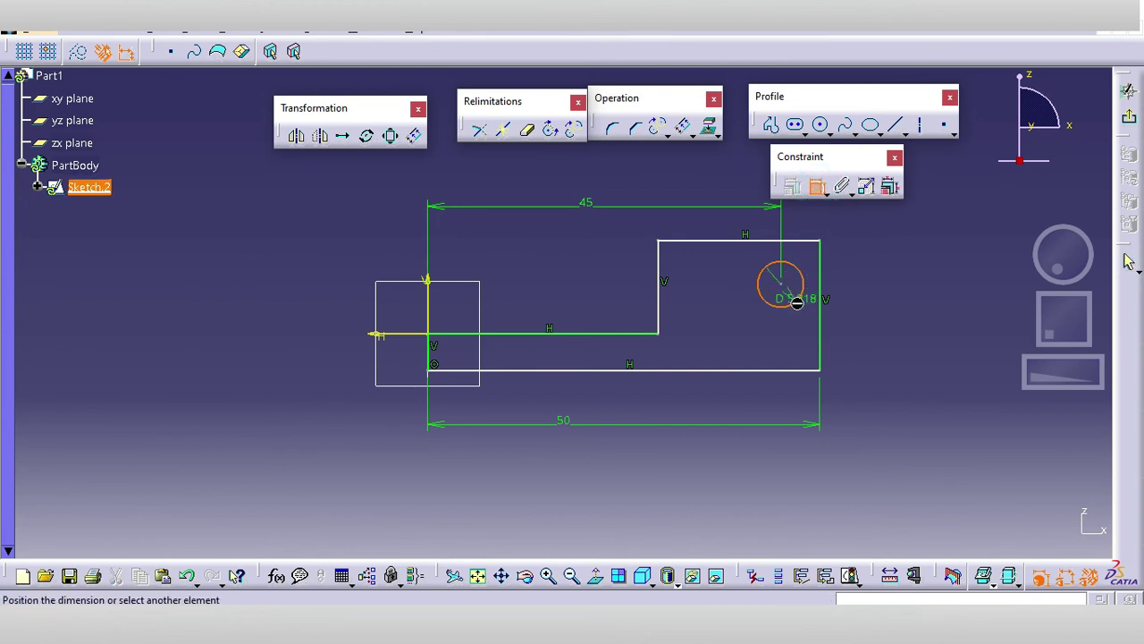
pyautogui.click(892, 327)
pyautogui.doubleClick(890, 326)
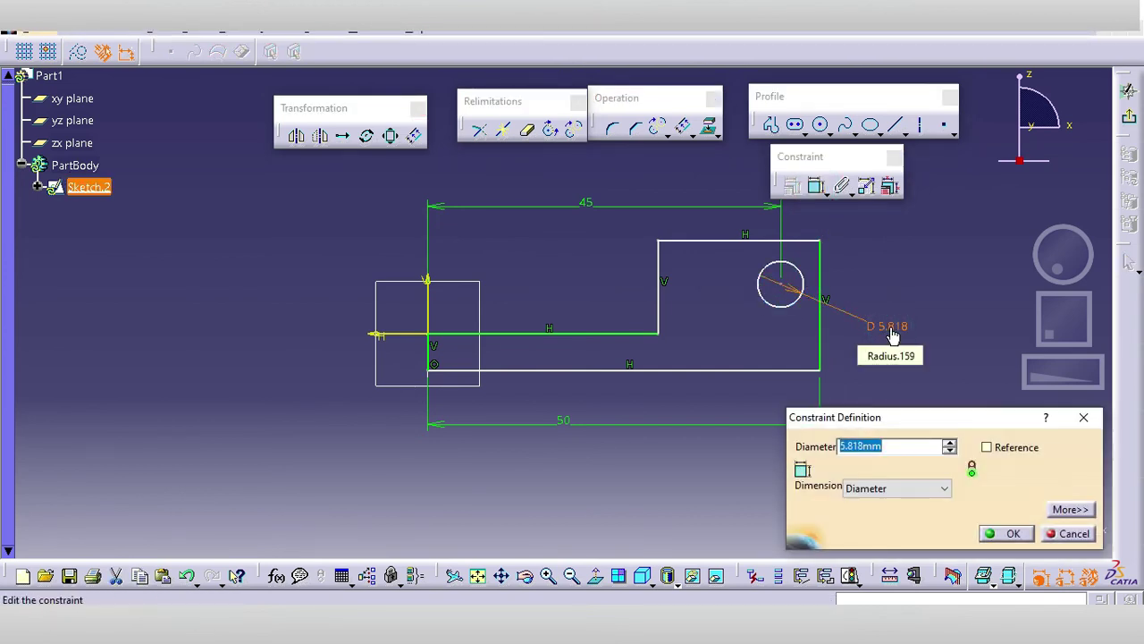
pyautogui.write('4')
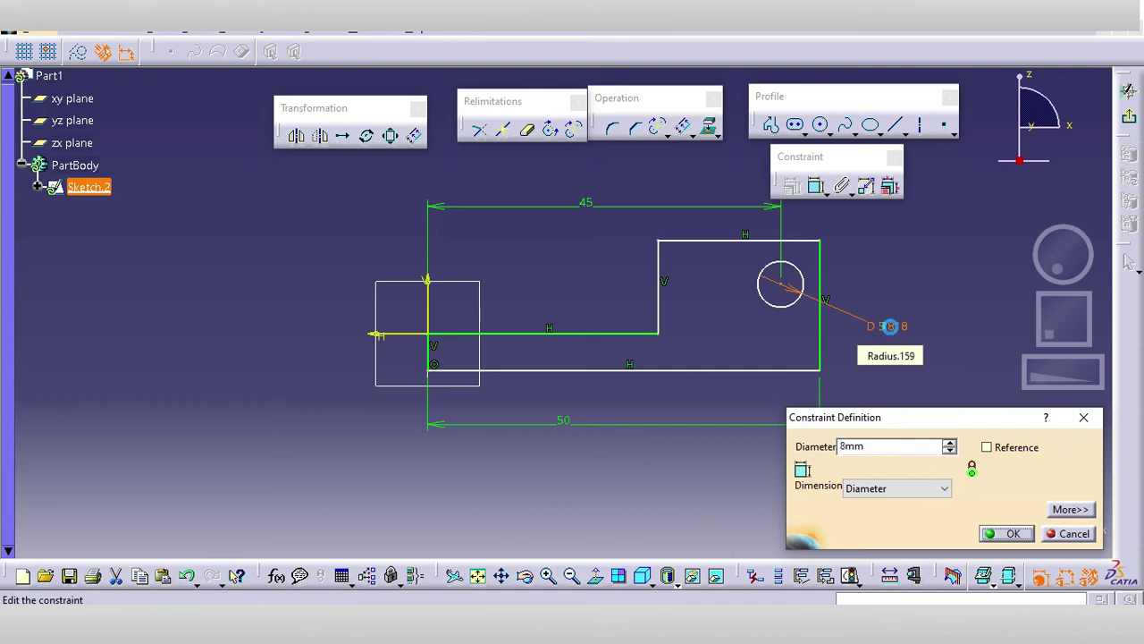
pyautogui.press('Return')
# Step: Dimension the profile's overall height between its top and bottom edges and set it to 20 mm
pyautogui.click(816, 185)
pyautogui.click(724, 241)
pyautogui.click(633, 370)
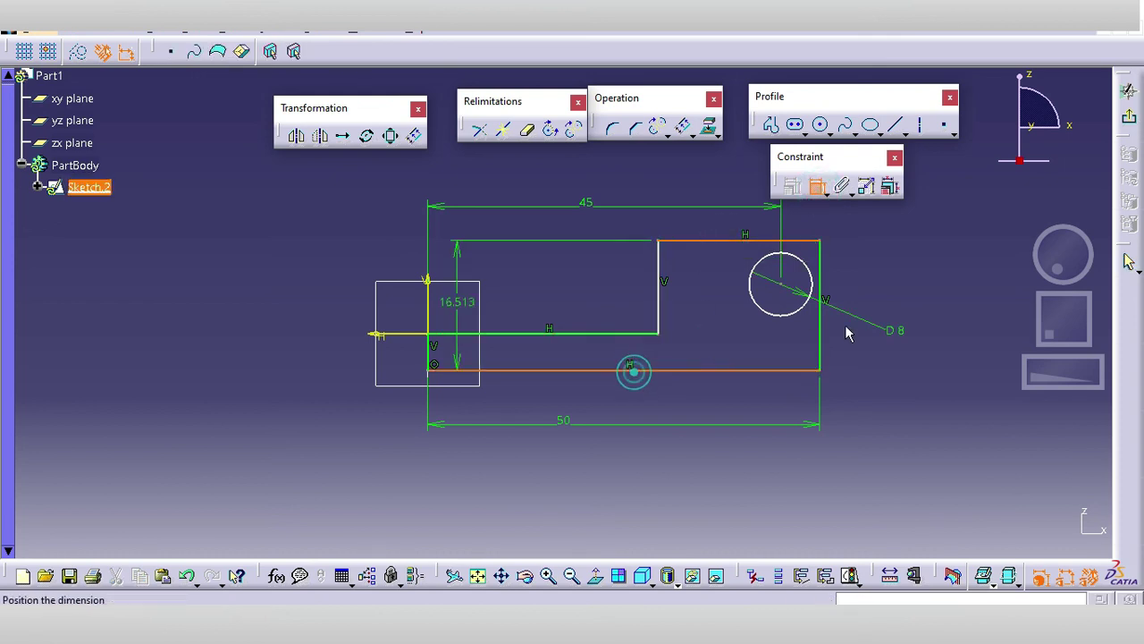
pyautogui.click(930, 311)
pyautogui.doubleClick(927, 302)
pyautogui.write('20')
pyautogui.press('Return')
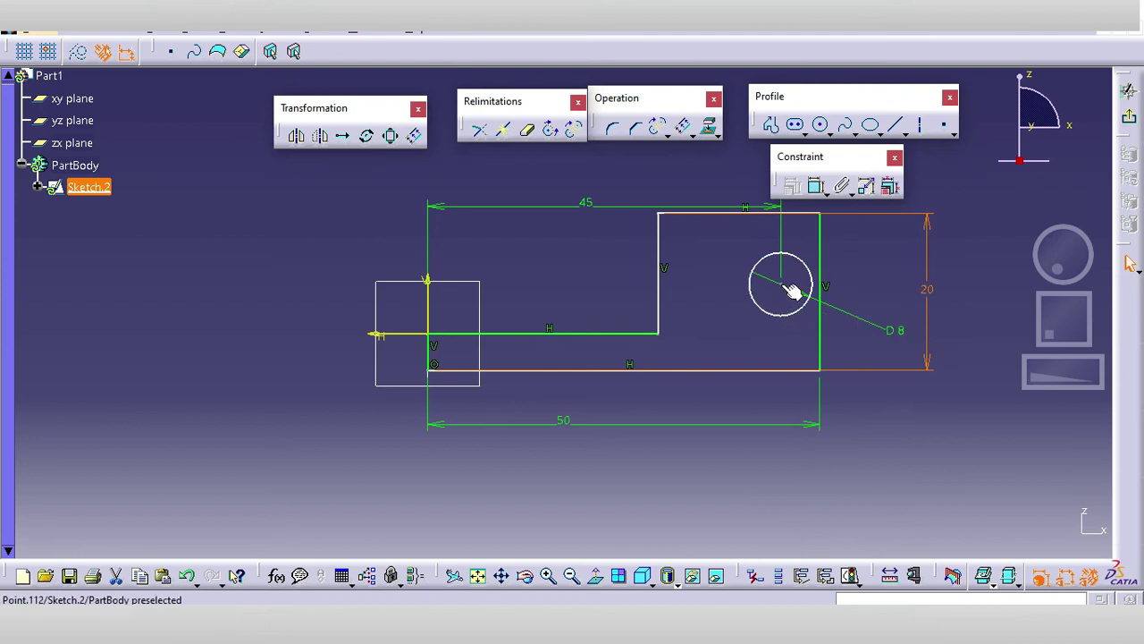
# Step: Dimension the vertical distance from the horizontal axis to the circle's centre and set it to 7 mm
pyautogui.click(382, 333)
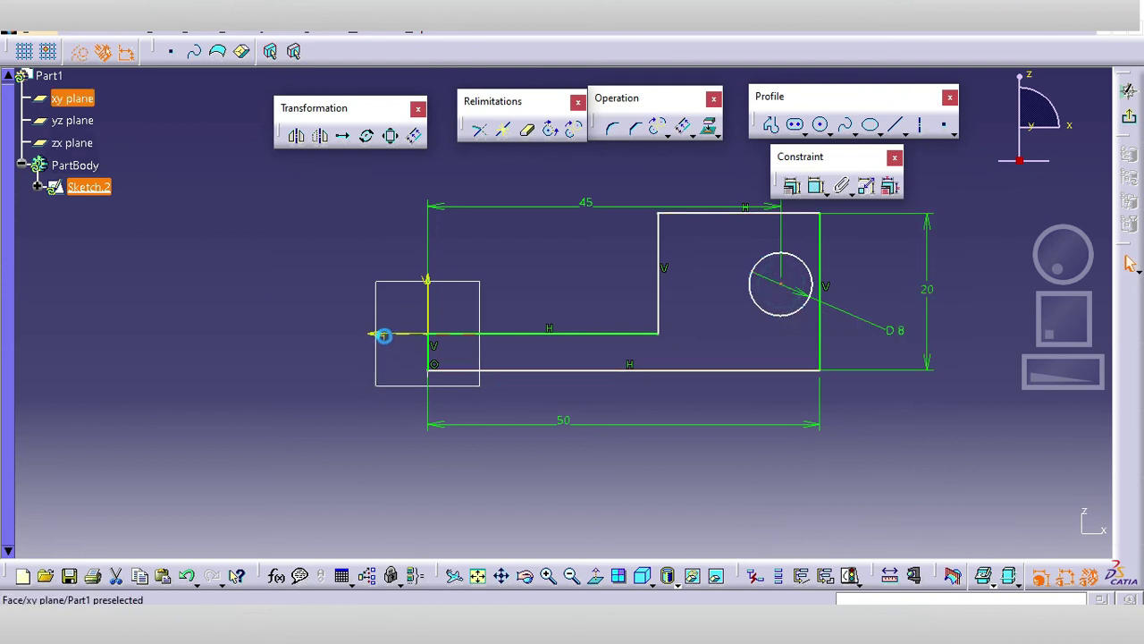
pyautogui.click(816, 186)
pyautogui.click(782, 286)
pyautogui.click(490, 333)
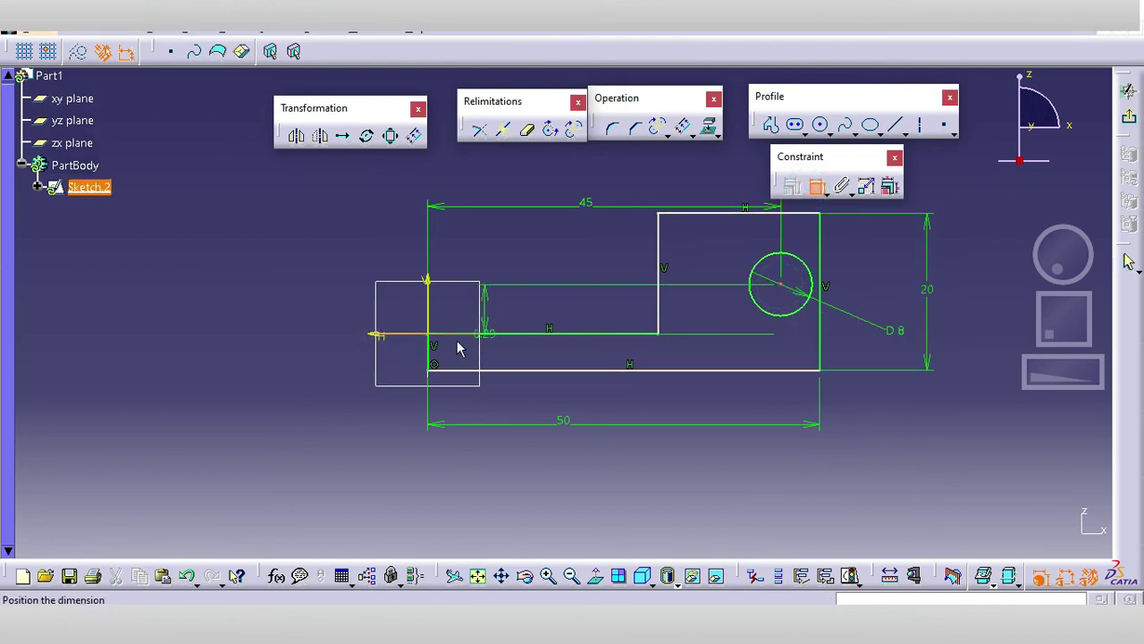
pyautogui.click(698, 313)
pyautogui.click(705, 313)
pyautogui.doubleClick(708, 308)
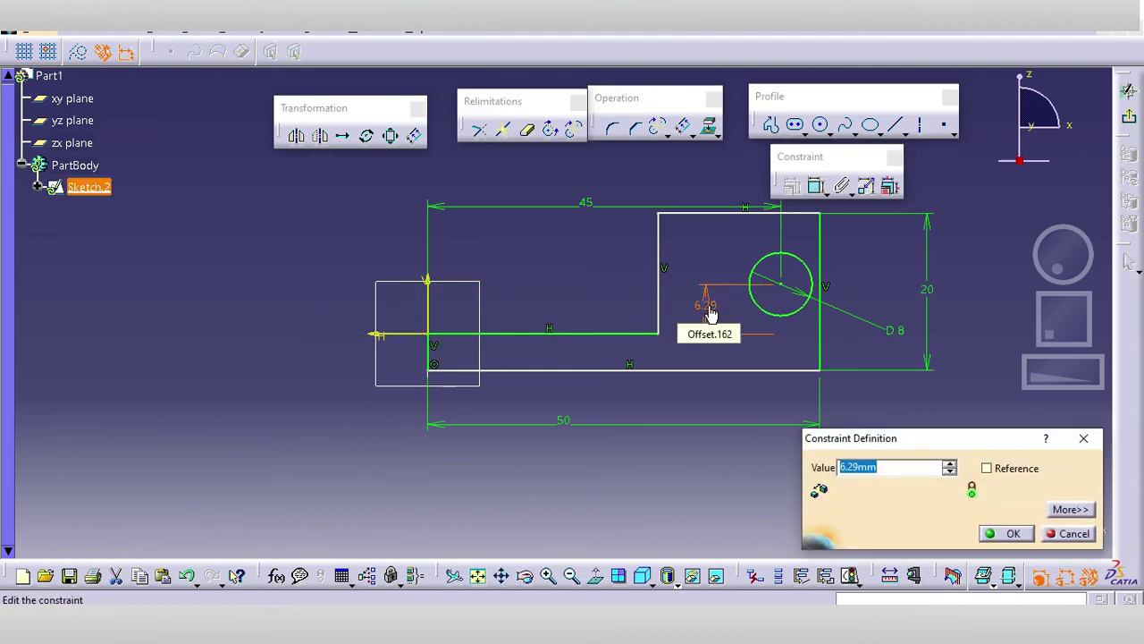
pyautogui.write('7')
pyautogui.press('Return')
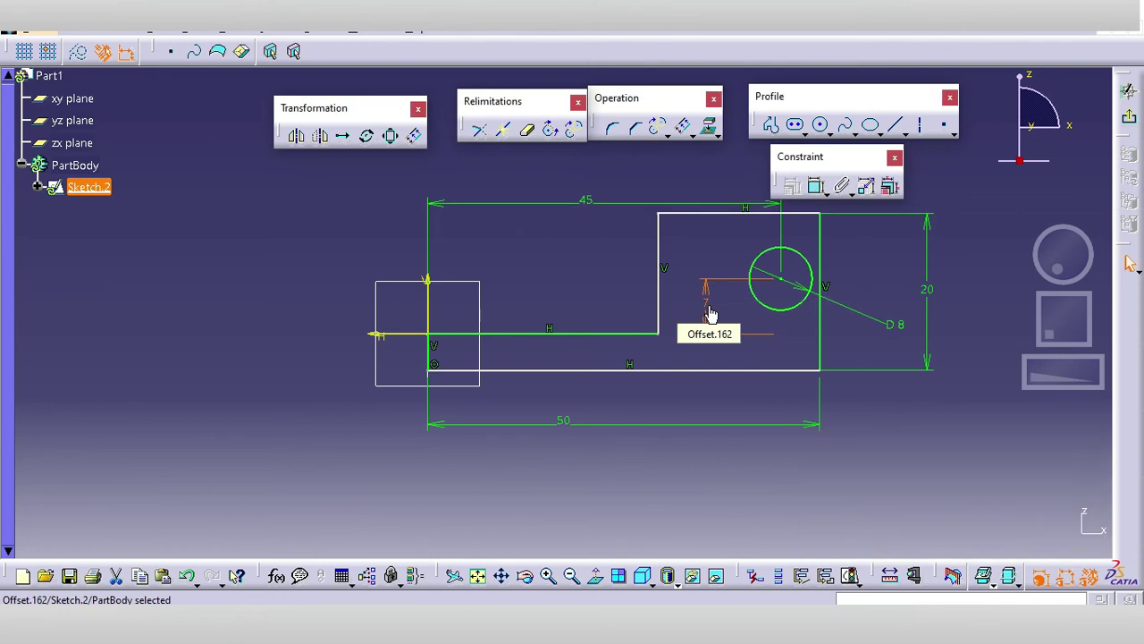
# Step: Dimension the width of the raised block between its two vertical edges and set it to 15 mm
pyautogui.click(816, 186)
pyautogui.click(660, 265)
pyautogui.click(819, 229)
pyautogui.click(742, 401)
pyautogui.doubleClick(749, 401)
pyautogui.write('15')
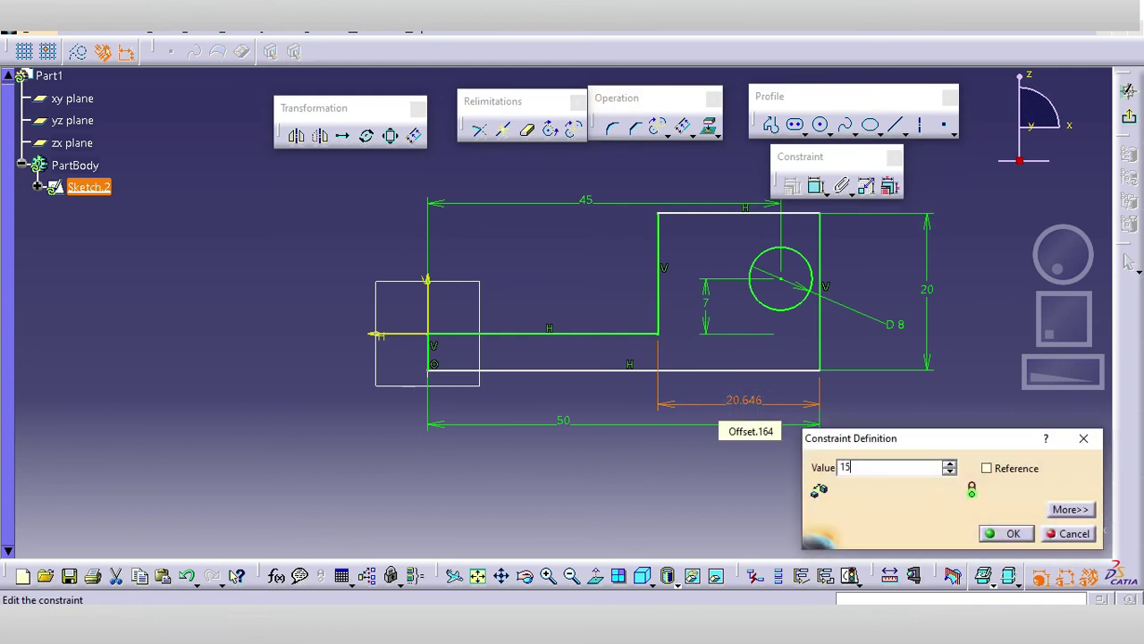
pyautogui.press('Return')
# Step: Dimension the vertical distance between the profile's bottom edge and the horizontal axis, placing it outside the profile's short end
pyautogui.click(819, 192)
pyautogui.click(689, 369)
pyautogui.click(391, 332)
pyautogui.click(332, 355)
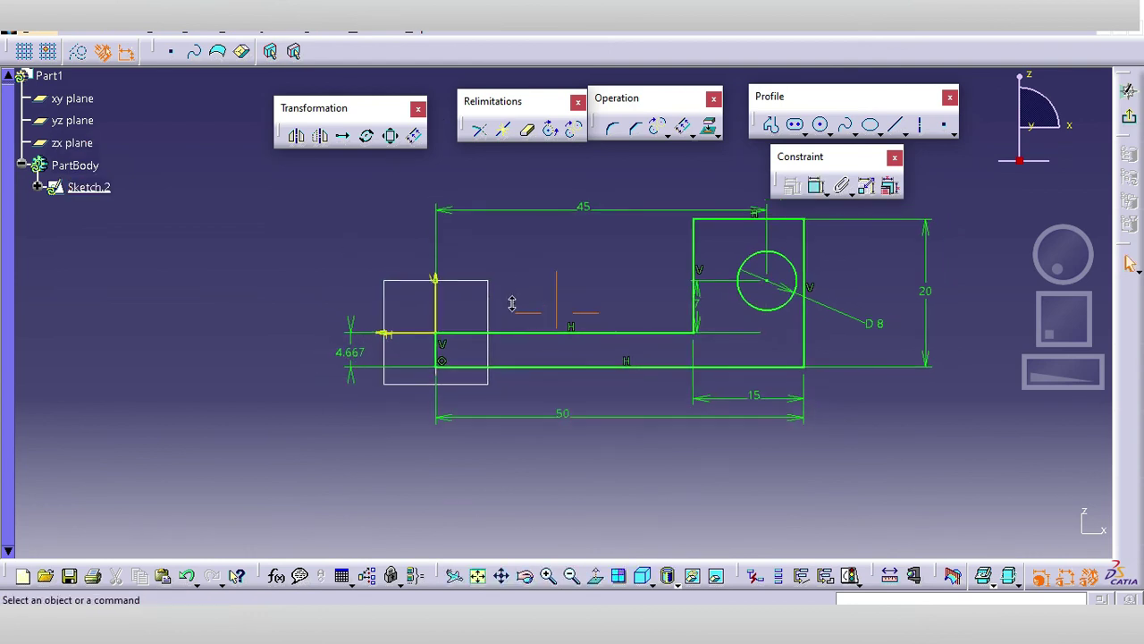
# Step: Undo the last dimension between the profile's bottom edge and the horizontal axis
pyautogui.moveTo(511, 304); pyautogui.dragTo(497, 315, button='middle')
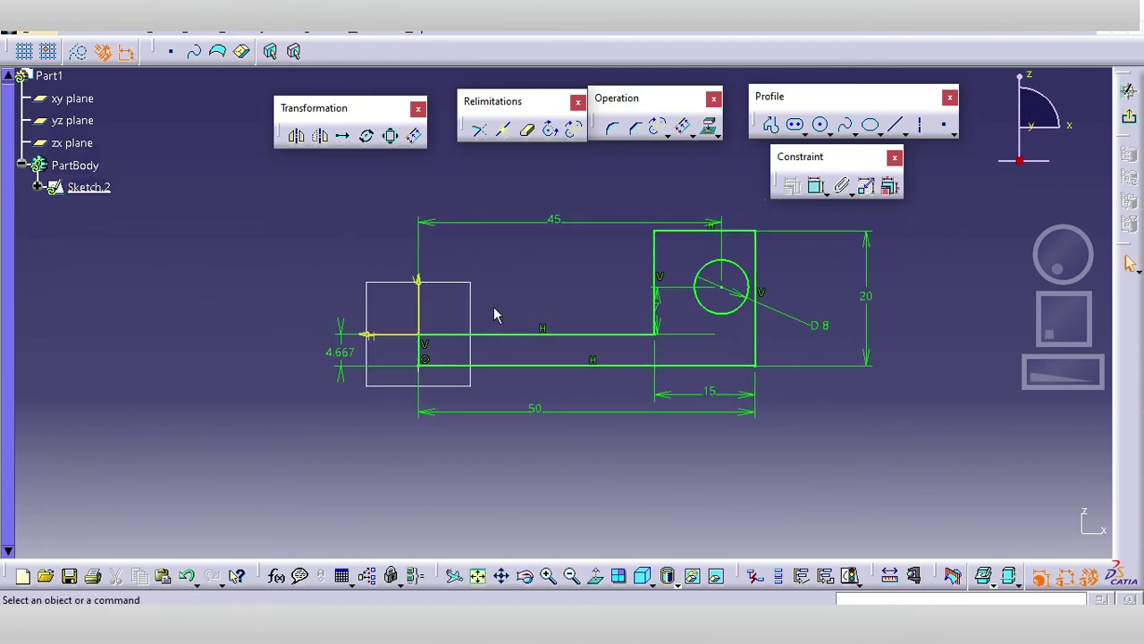
pyautogui.hotkey('ctrl', 'z')
pyautogui.moveTo(651, 284)
pyautogui.mouseDown(button='middle')
pyautogui.moveTo(593, 274)
pyautogui.moveTo(572, 286)
pyautogui.mouseUp(button='middle')
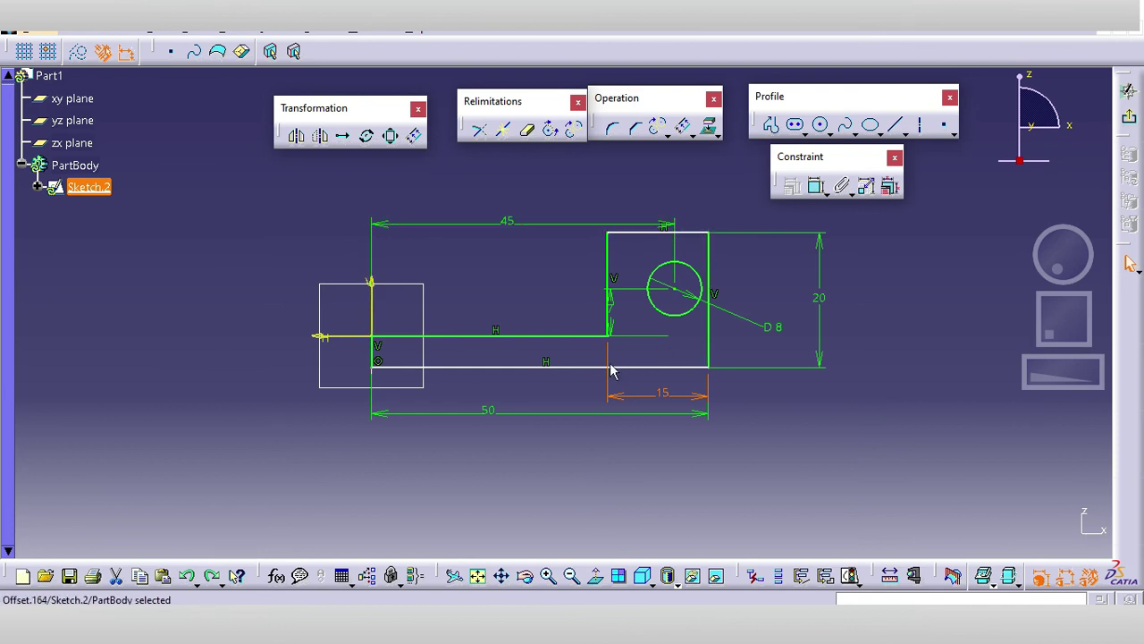
# Step: Dimension the vertical distance between the profile's bottom edge and the horizontal axis, placing it just outside the short end
pyautogui.click(814, 186)
pyautogui.click(434, 367)
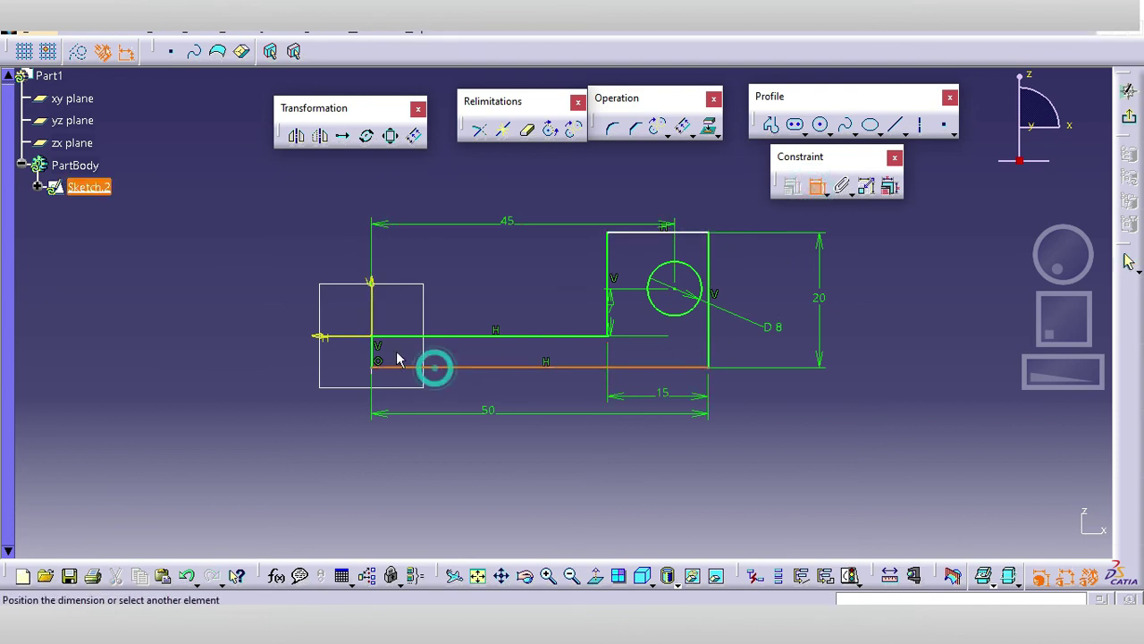
pyautogui.click(350, 337)
pyautogui.click(339, 354)
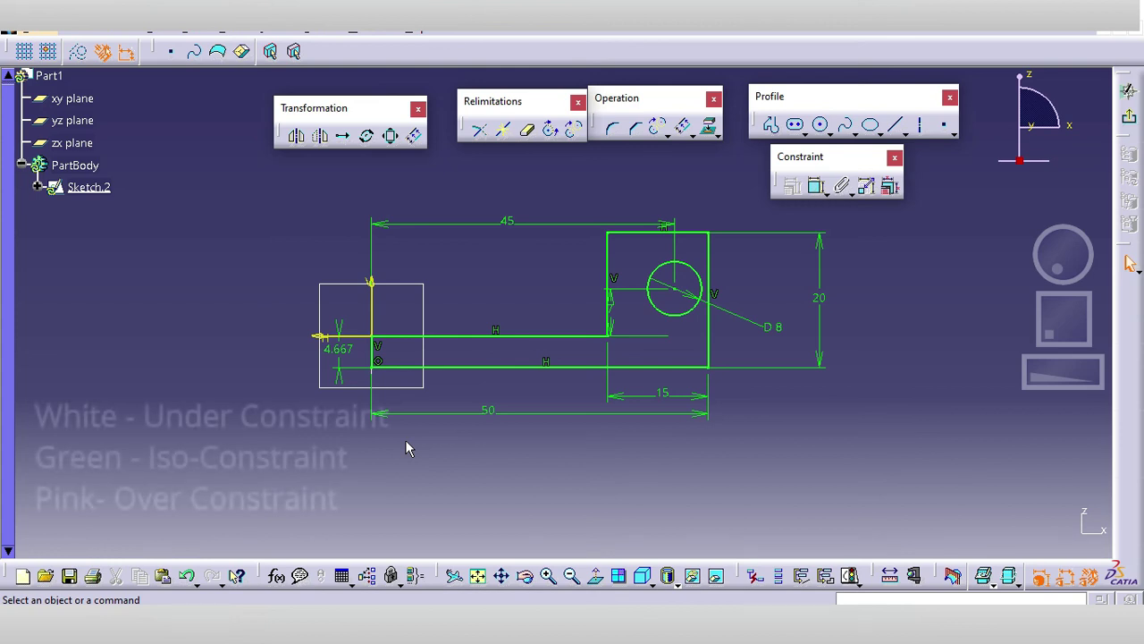
# Step: Try a redundant length dimension on the arm's upper horizontal edge to show over-constraint, and delete it
pyautogui.click(816, 186)
pyautogui.click(593, 337)
pyautogui.click(567, 306)
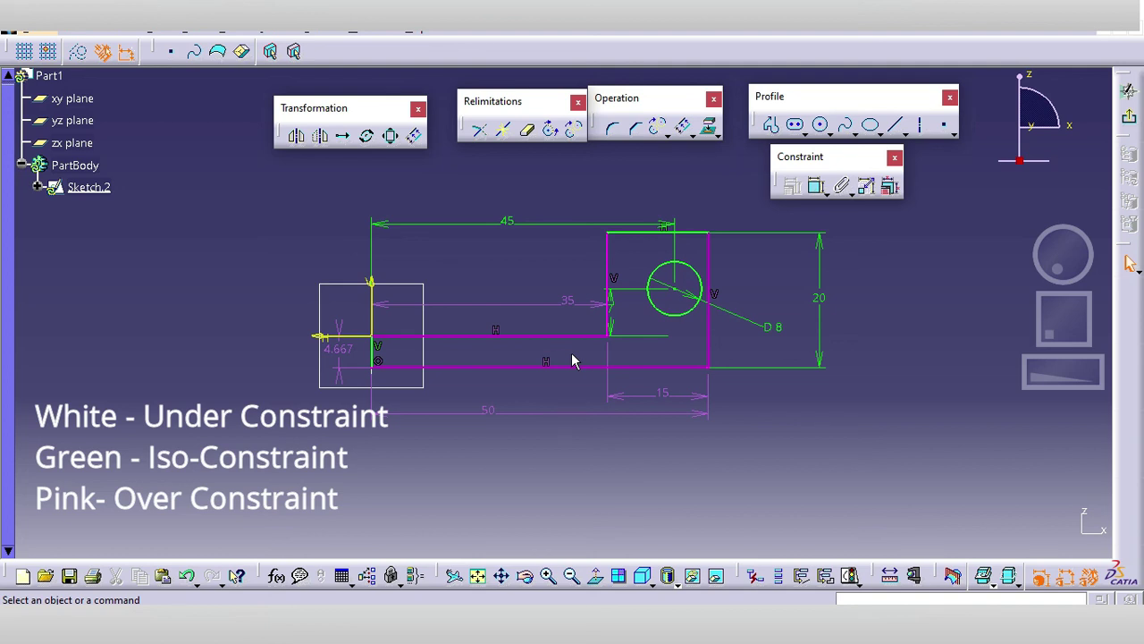
pyautogui.click(566, 301)
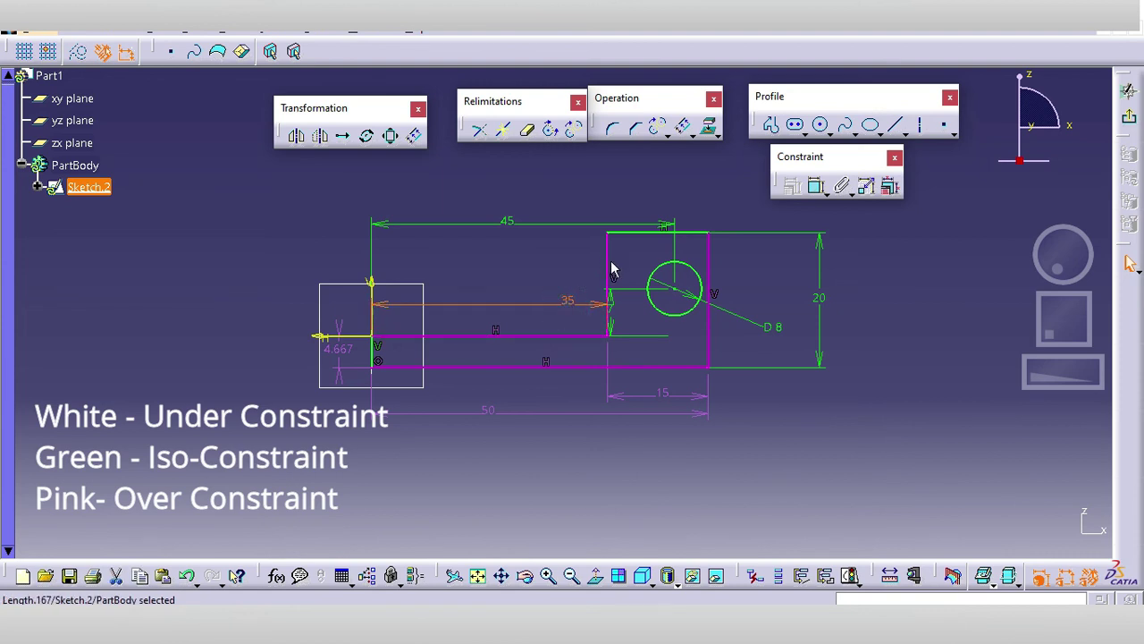
pyautogui.press('Delete')
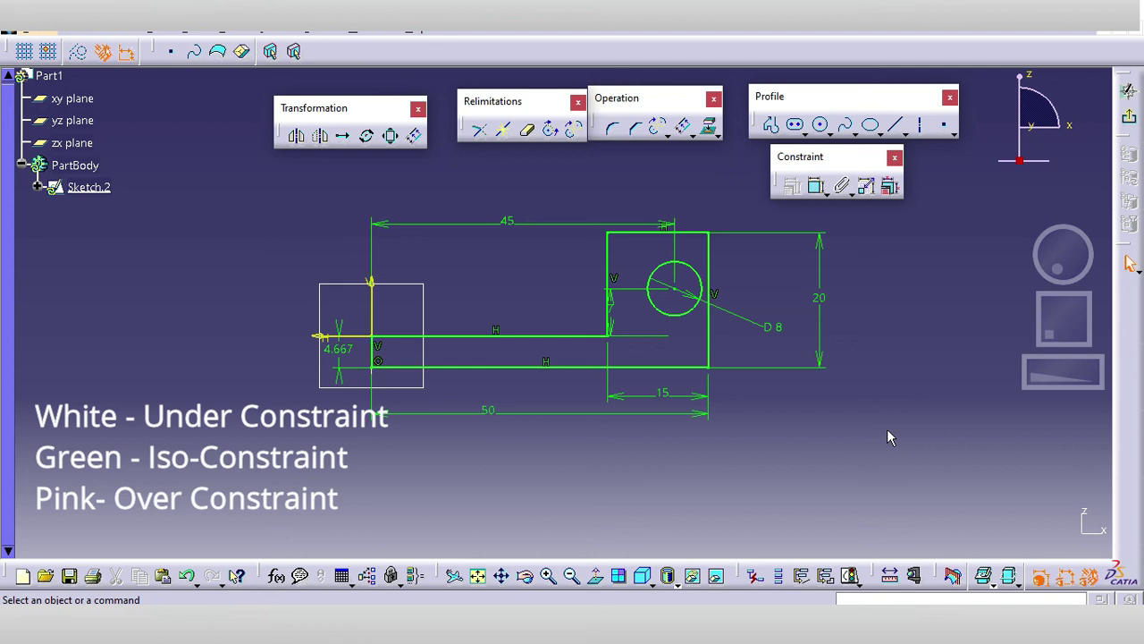
# Step: Delete the 50 mm overall length dimension and move the circle centre's height dimension clear of the block's left edge
pyautogui.click(505, 412)
pyautogui.press('Delete')
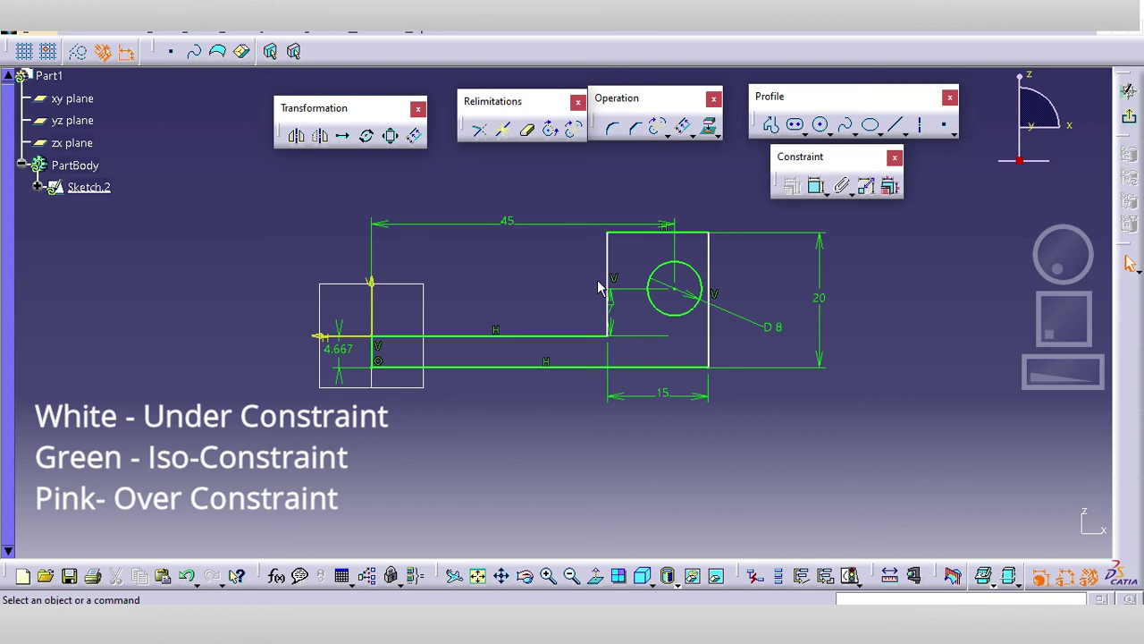
pyautogui.moveTo(612, 304); pyautogui.dragTo(630, 305)
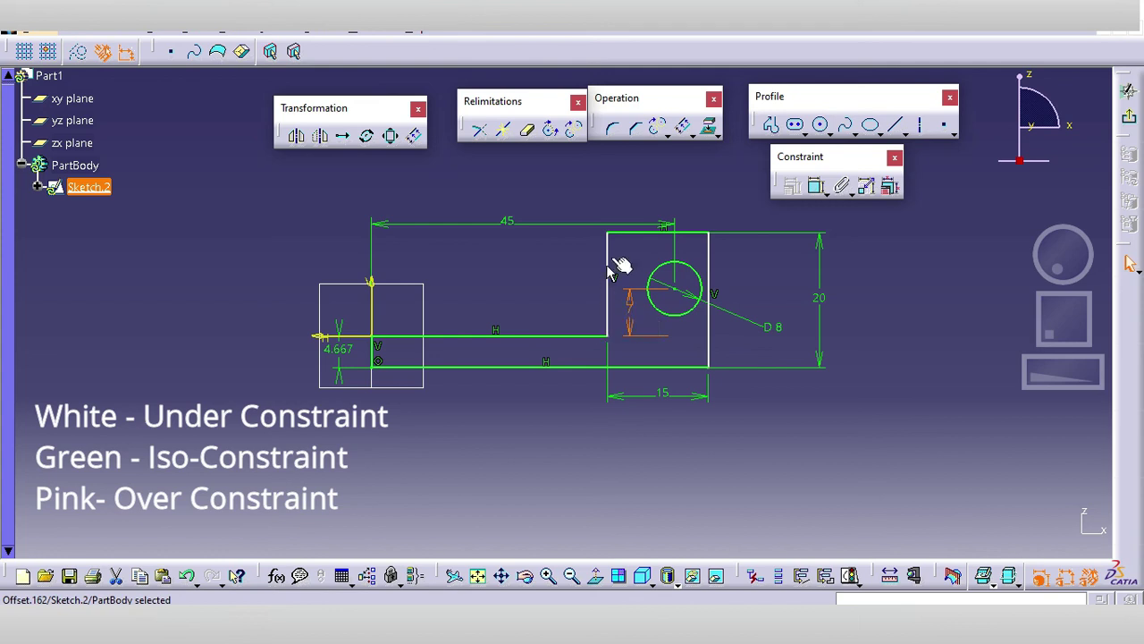
# Step: Detach the sketch analysis tools as a floating toolbar and check the sketch solving status without the overall length dimension
pyautogui.click(610, 261)
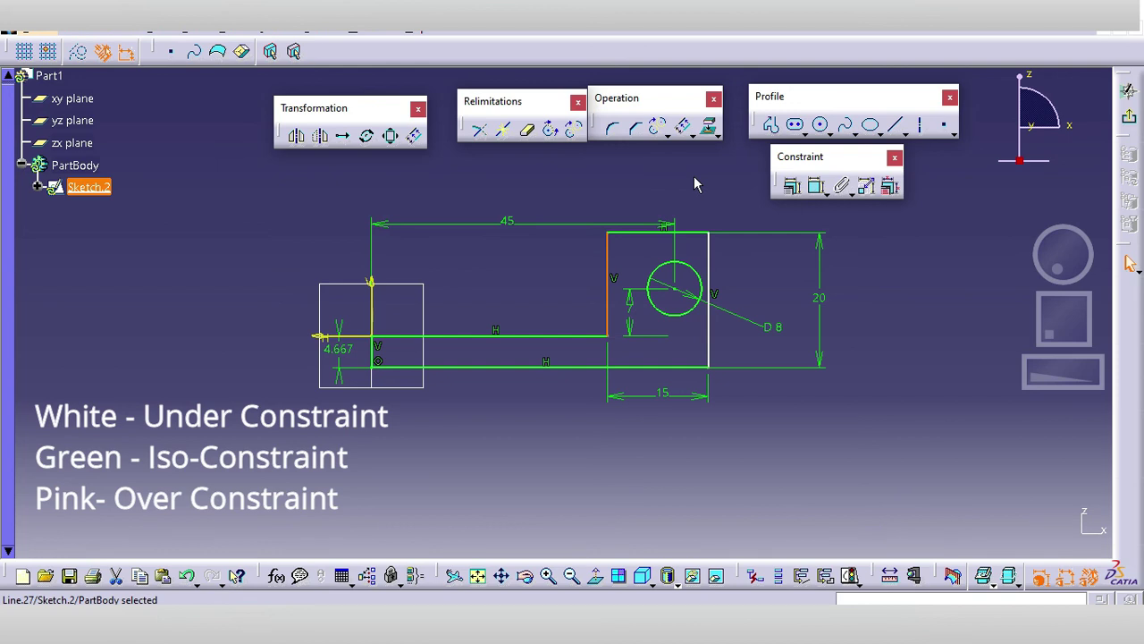
pyautogui.click(815, 186)
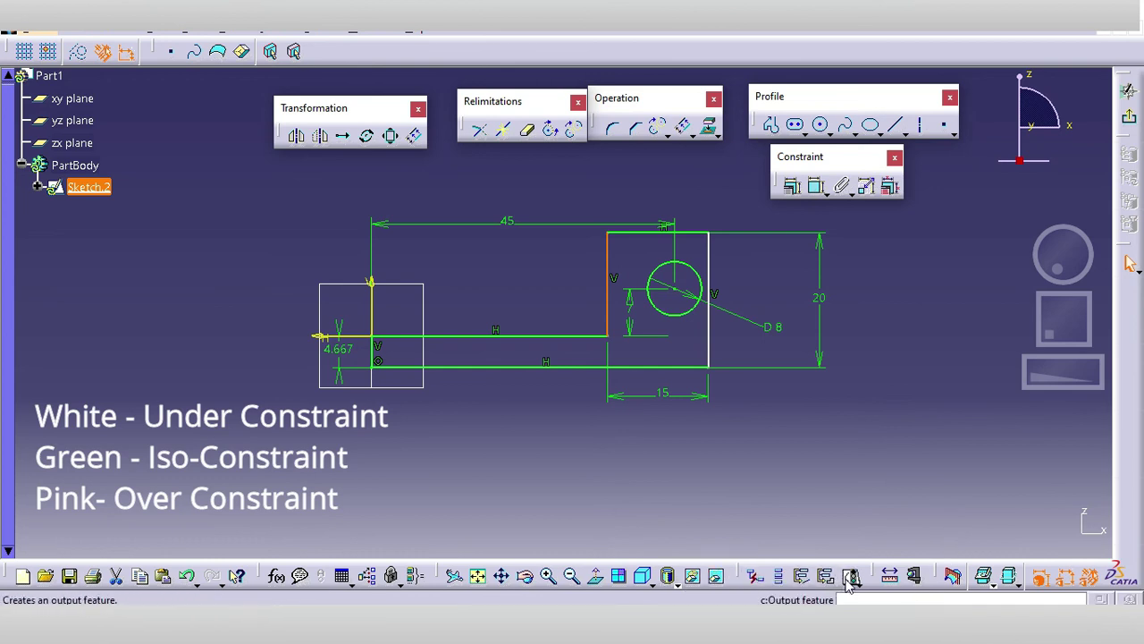
pyautogui.moveTo(856, 577)
pyautogui.mouseDown()
pyautogui.moveTo(869, 552)
pyautogui.moveTo(858, 327)
pyautogui.moveTo(905, 315)
pyautogui.mouseUp()
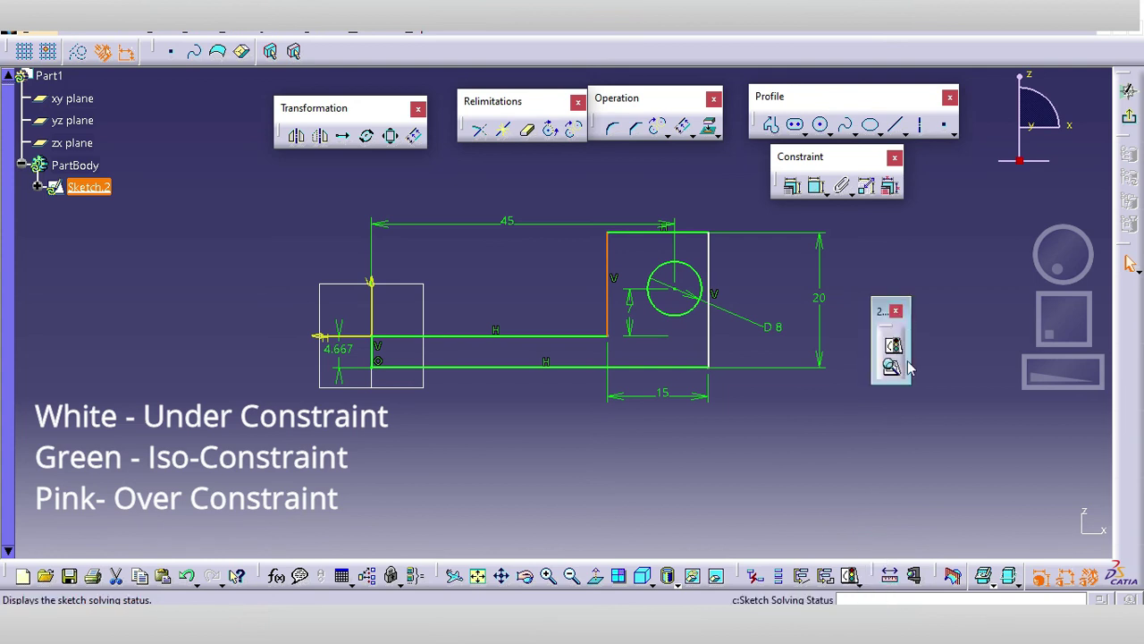
pyautogui.click(893, 347)
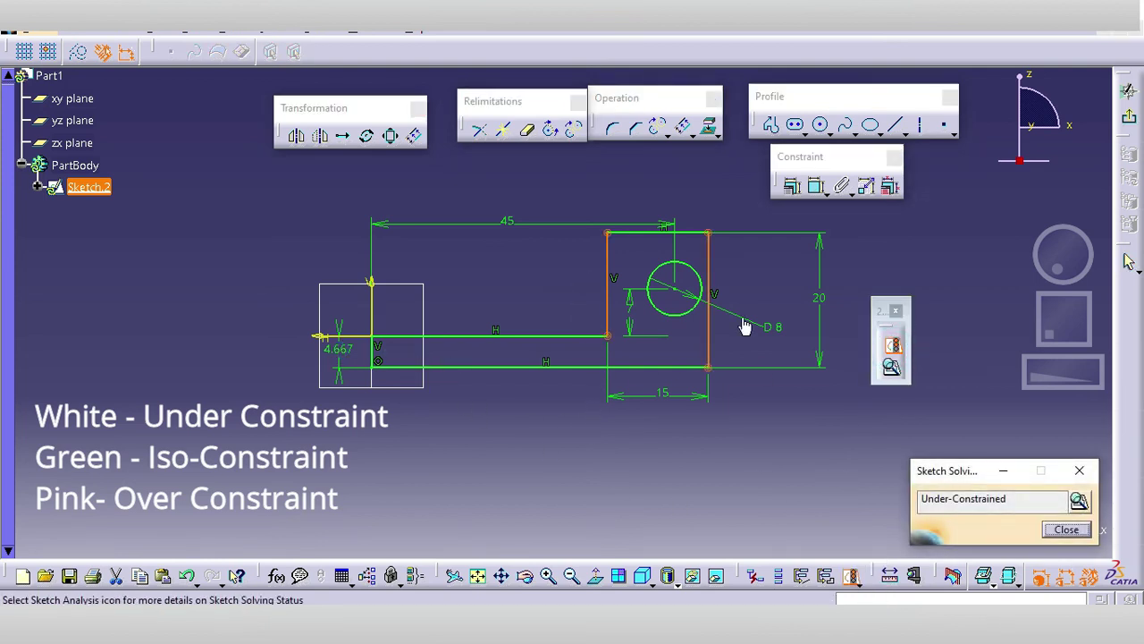
pyautogui.moveTo(921, 499); pyautogui.dragTo(1015, 502)
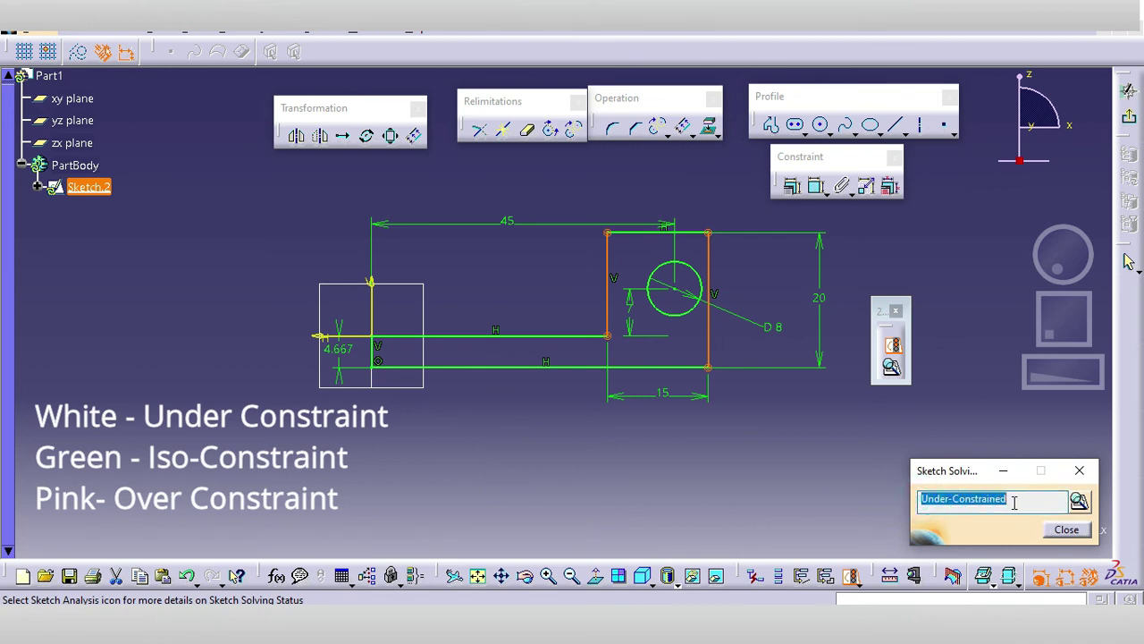
pyautogui.click(792, 186)
pyautogui.click(630, 335)
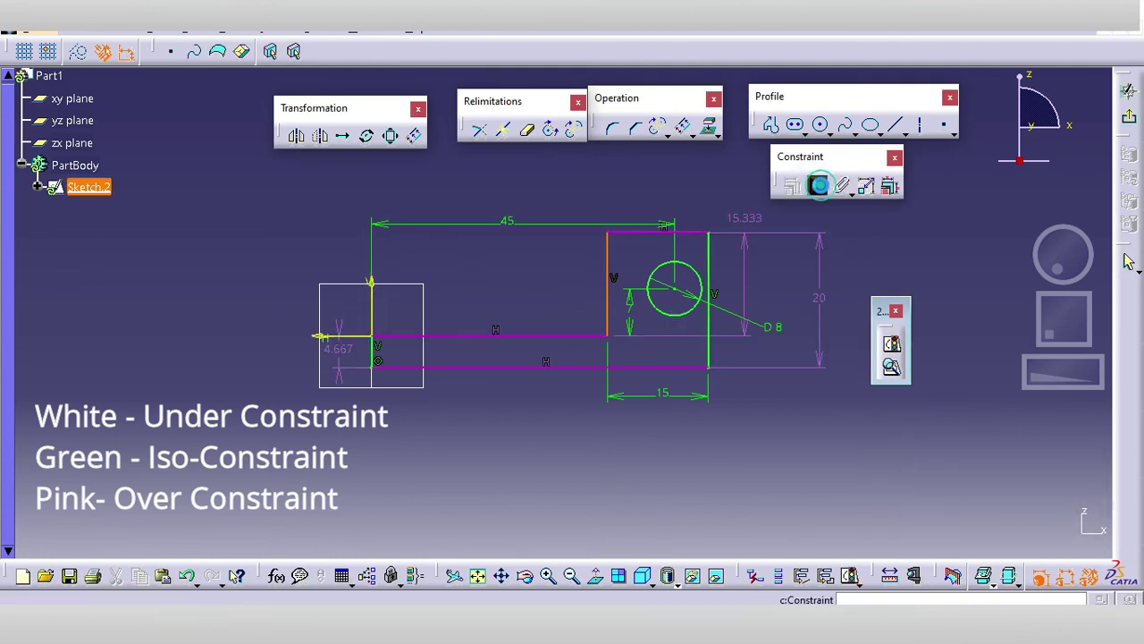
pyautogui.click(815, 186)
pyautogui.click(815, 186)
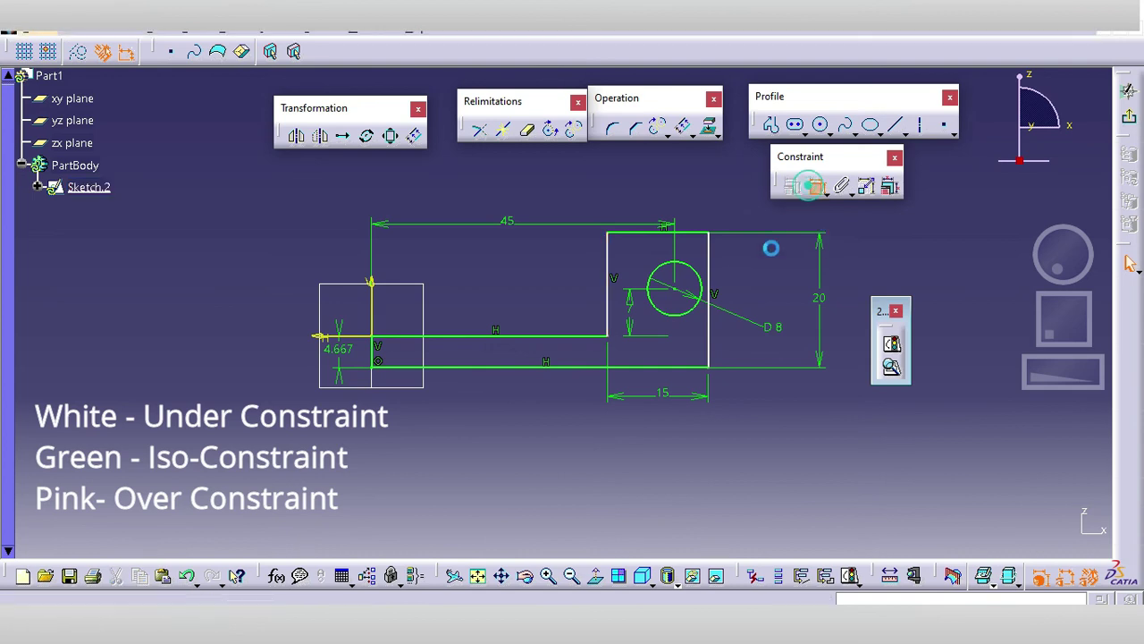
pyautogui.click(596, 336)
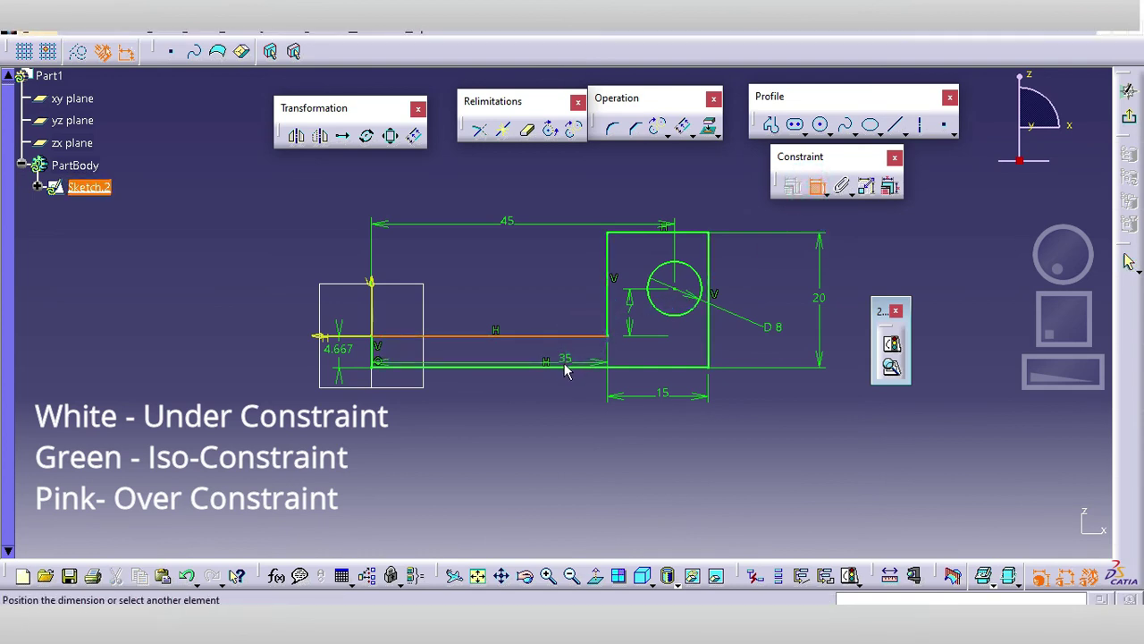
pyautogui.click(555, 366)
pyautogui.press('Escape')
# Step: Dimension the horizontal distance between the vertical axis and the raised block's left edge, placing it above the arm
pyautogui.click(815, 186)
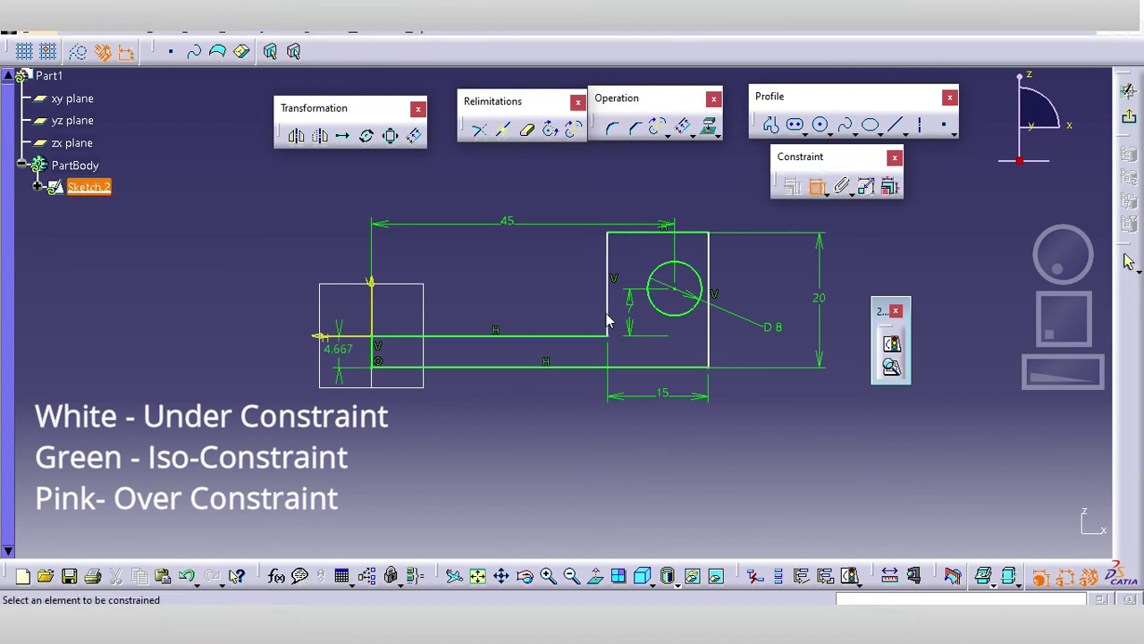
pyautogui.click(608, 315)
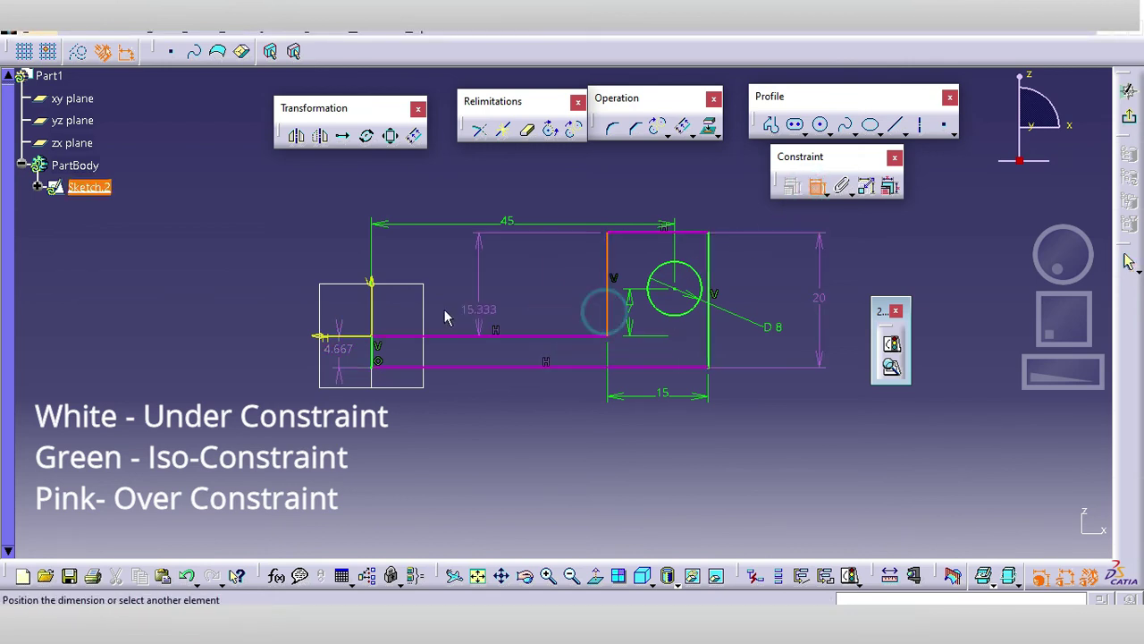
pyautogui.click(372, 296)
pyautogui.click(501, 281)
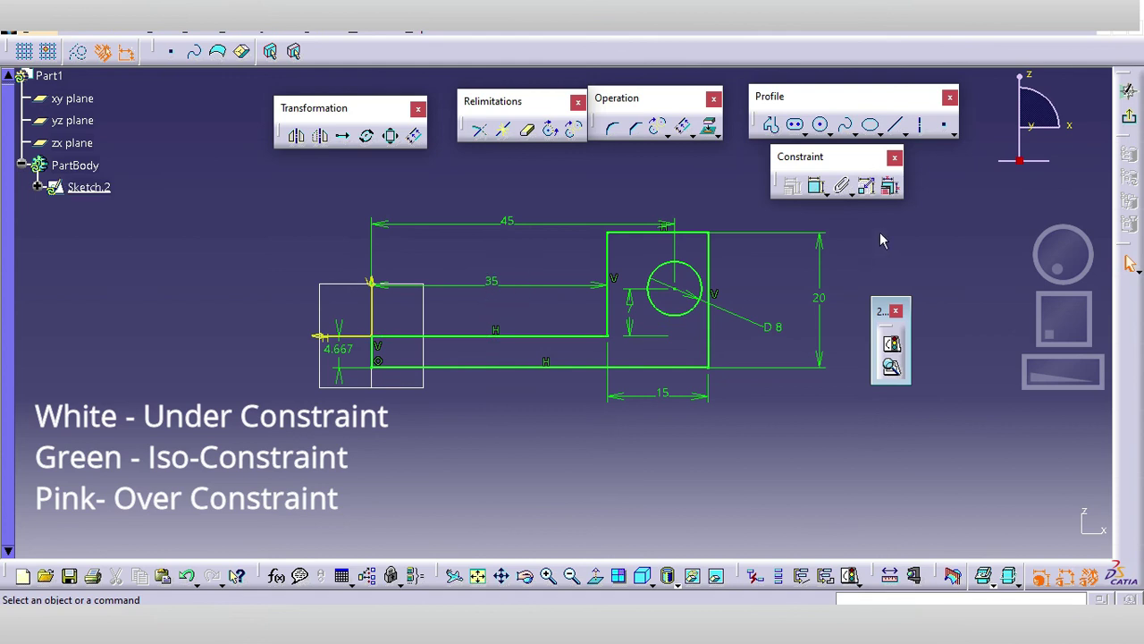
# Step: Check the sketch solving status with the block's left edge located from the vertical axis
pyautogui.click(891, 345)
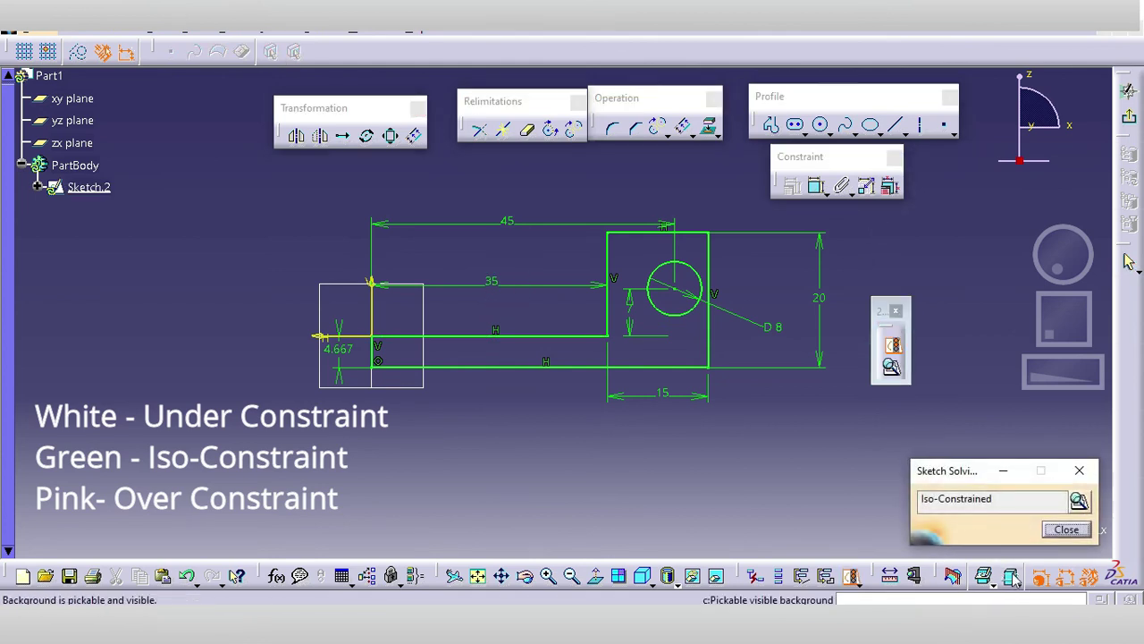
pyautogui.moveTo(992, 498); pyautogui.dragTo(925, 495)
pyautogui.click(939, 398)
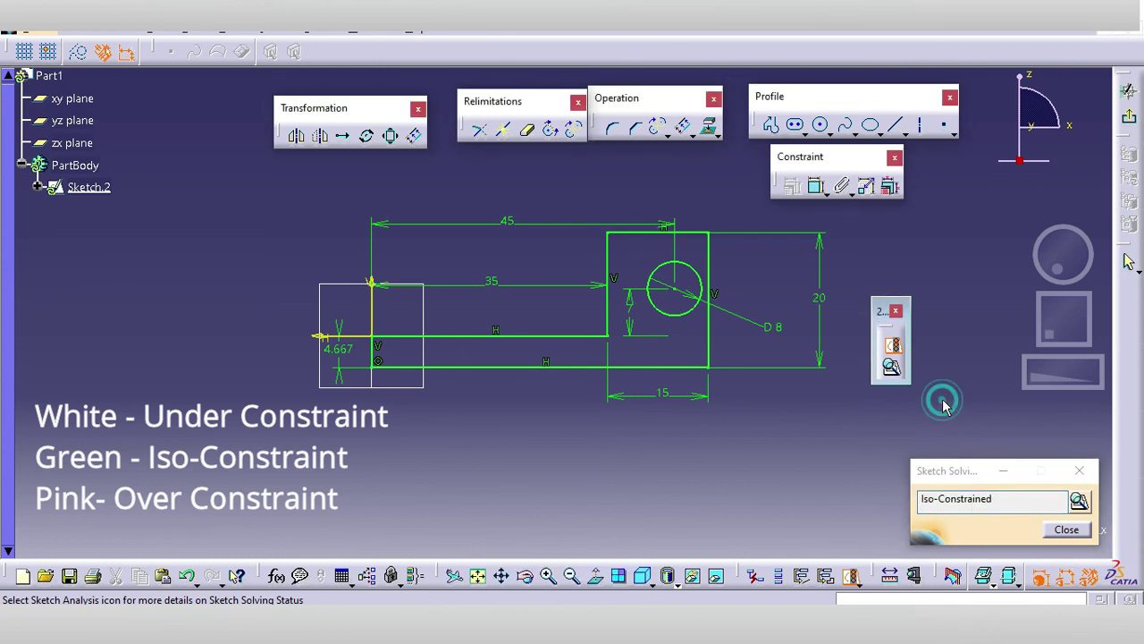
# Step: Add a redundant vertical dimension between the arm's upper and lower horizontal edges, placing it below the profile
pyautogui.click(813, 197)
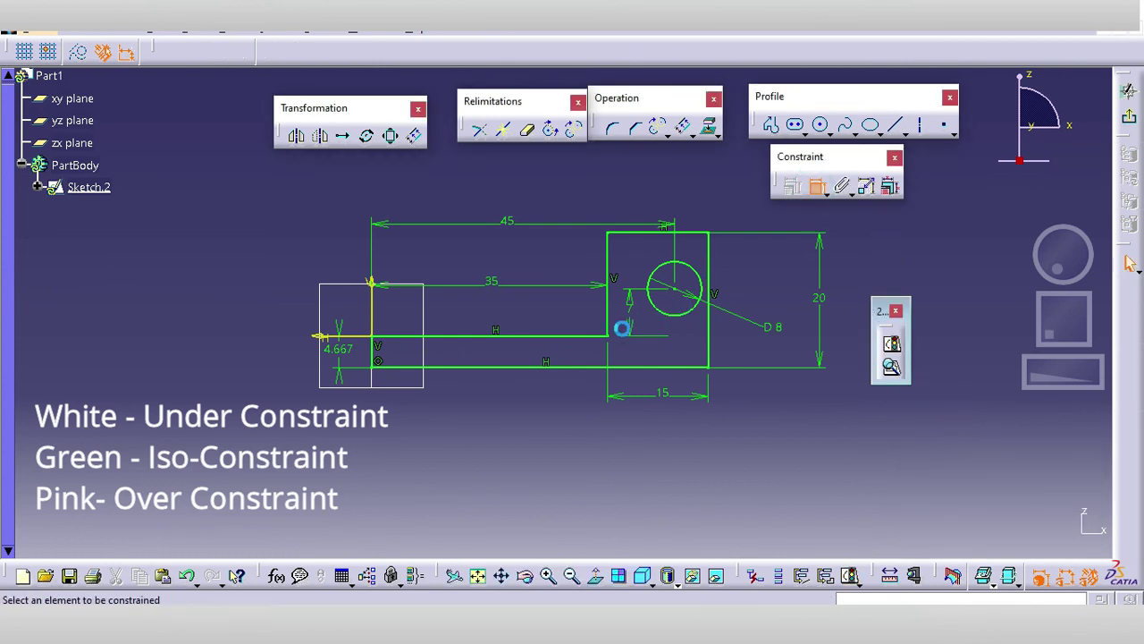
pyautogui.click(595, 337)
pyautogui.click(556, 365)
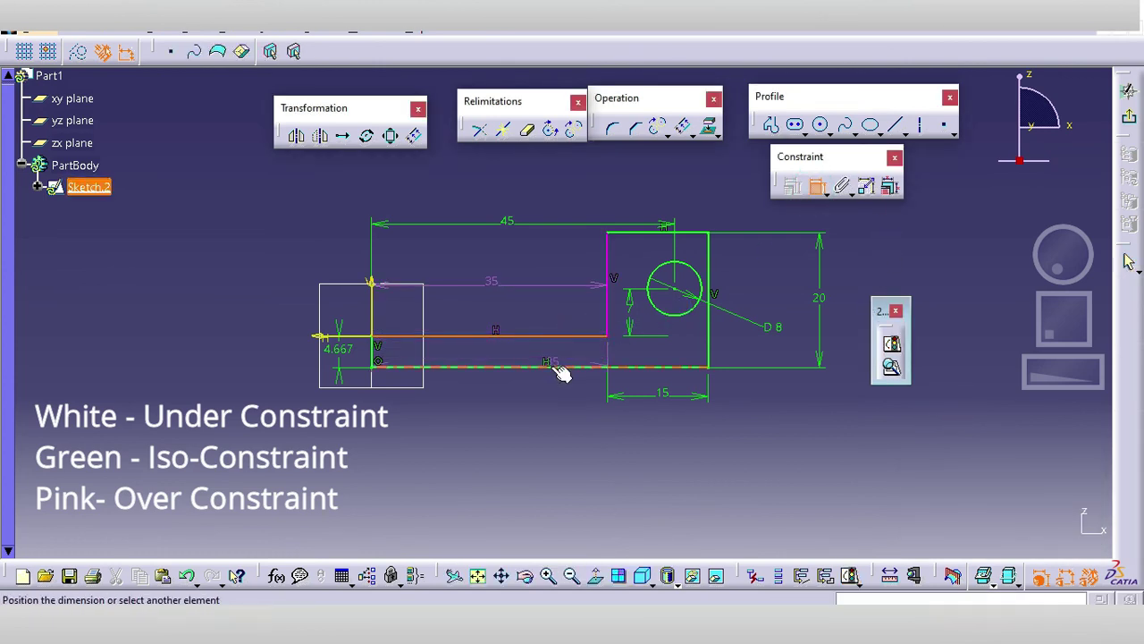
pyautogui.click(557, 440)
# Step: Check the sketch solving status and delete the redundant dimension placed below the profile
pyautogui.click(890, 345)
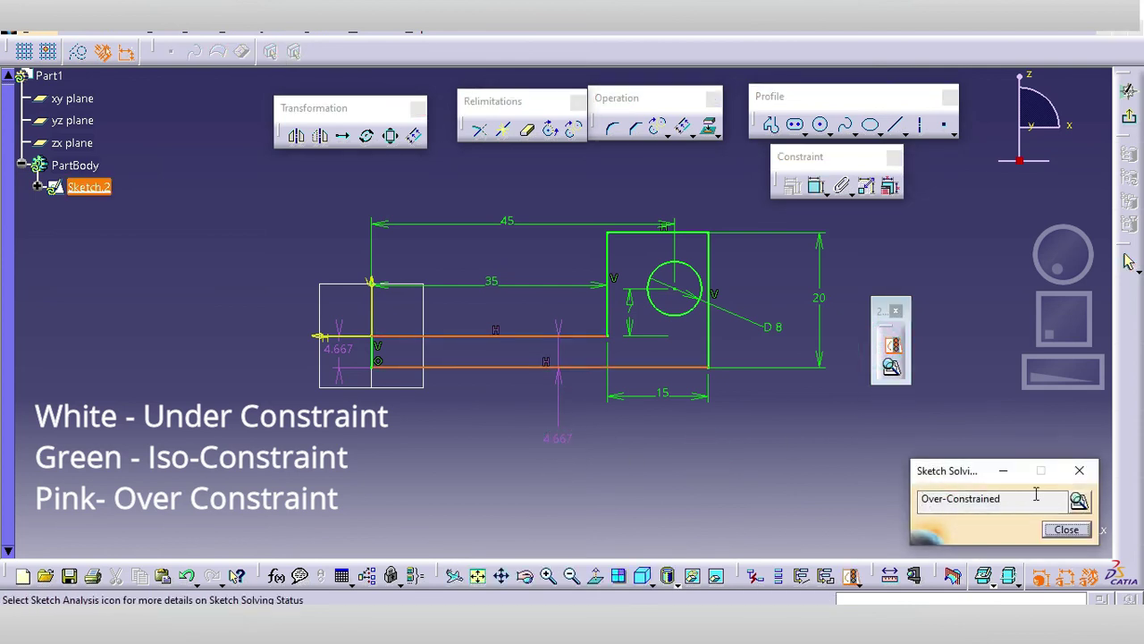
pyautogui.click(810, 450)
pyautogui.click(557, 437)
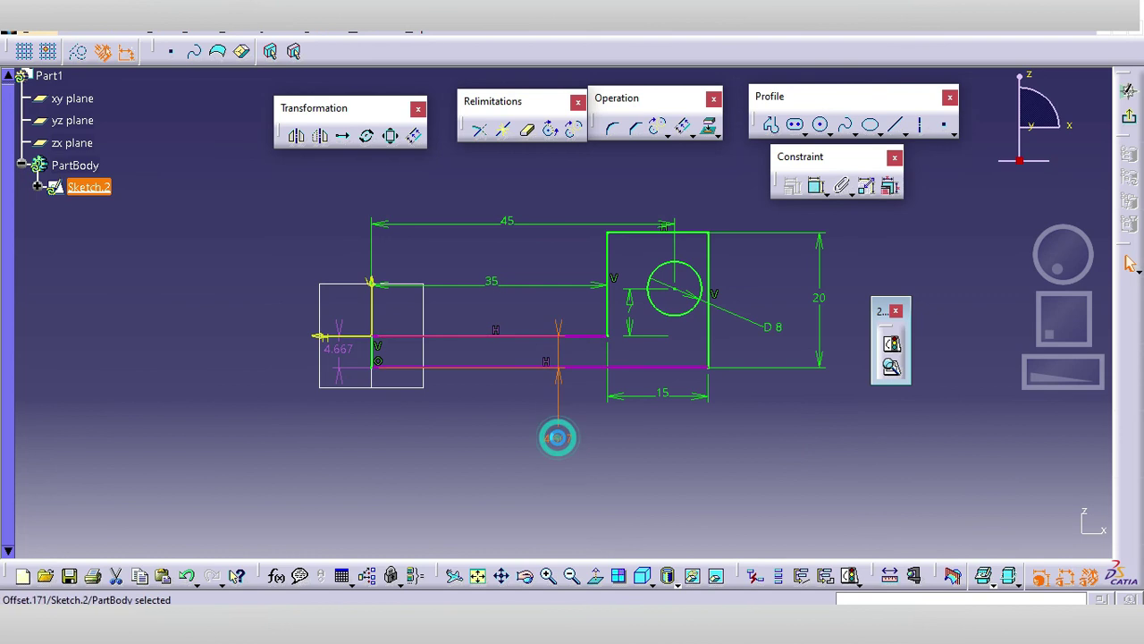
pyautogui.press('Delete')
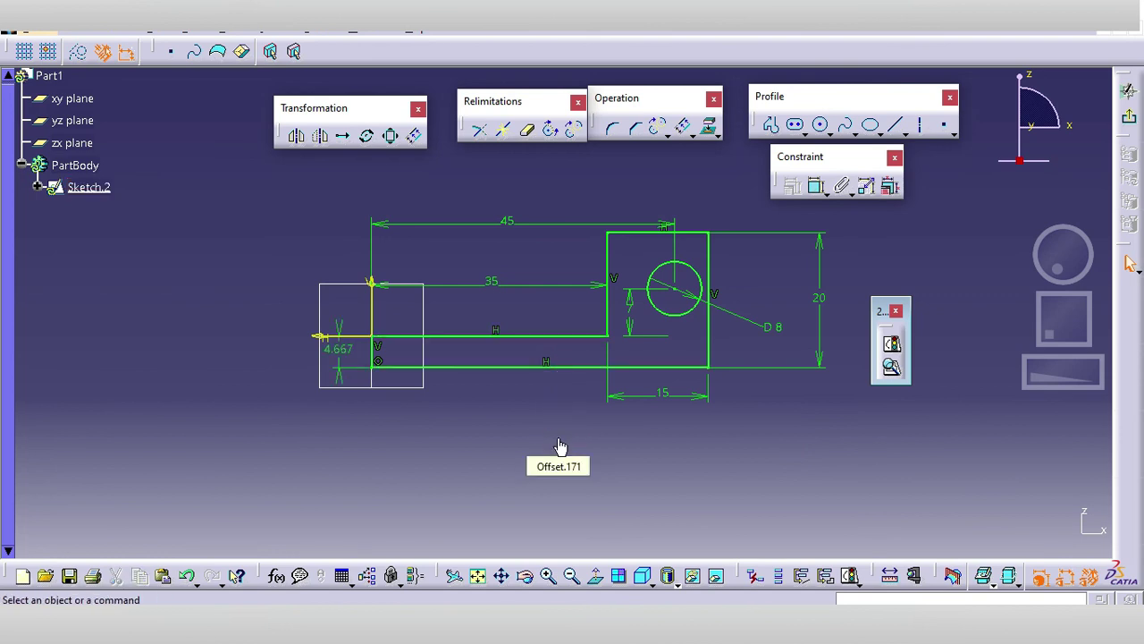